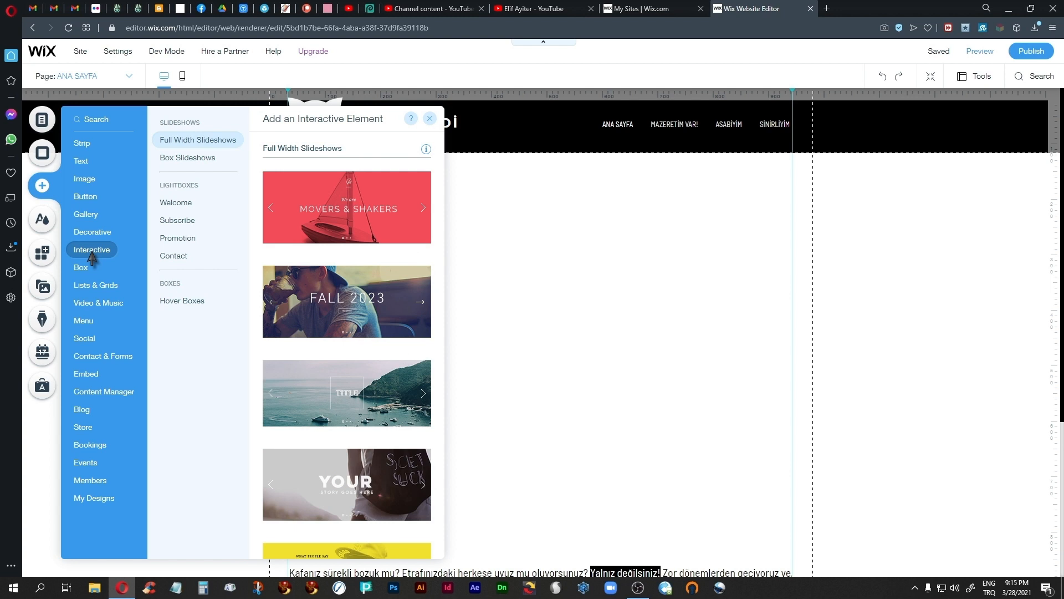
Step: Add the full-width interactive slideshow "About (Movers & Shakers)" to the page beneath the header
{"action": "left_click", "coordinate": [195, 300]}
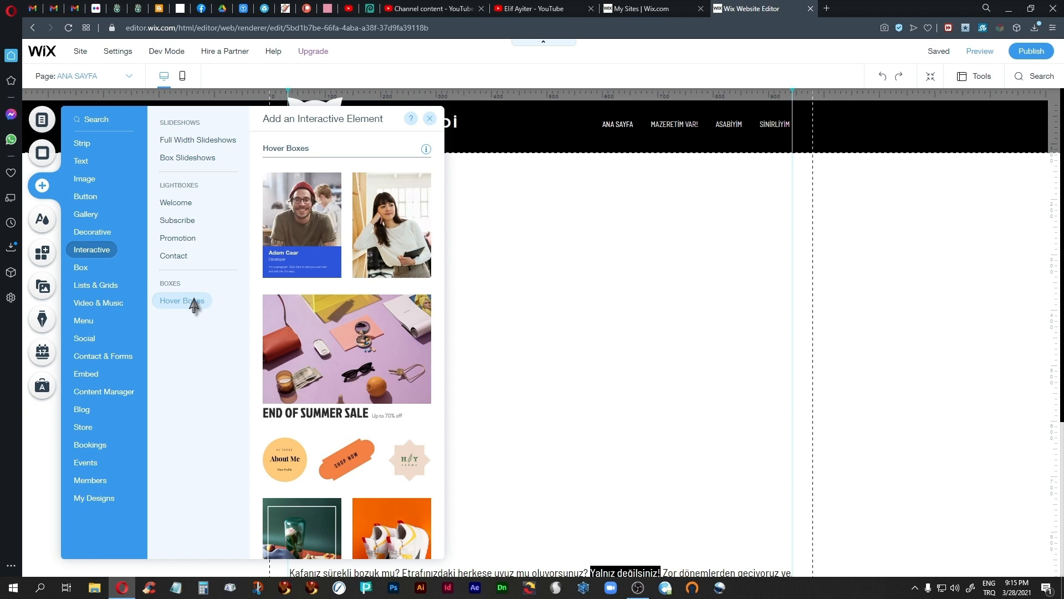
{"action": "left_click", "coordinate": [176, 203]}
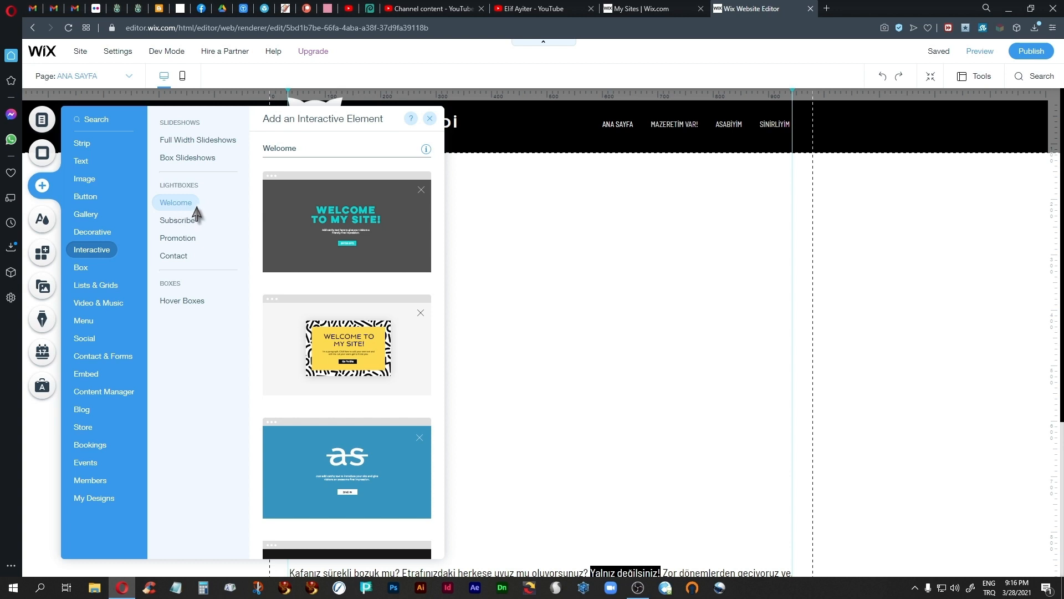
{"action": "left_click", "coordinate": [201, 146]}
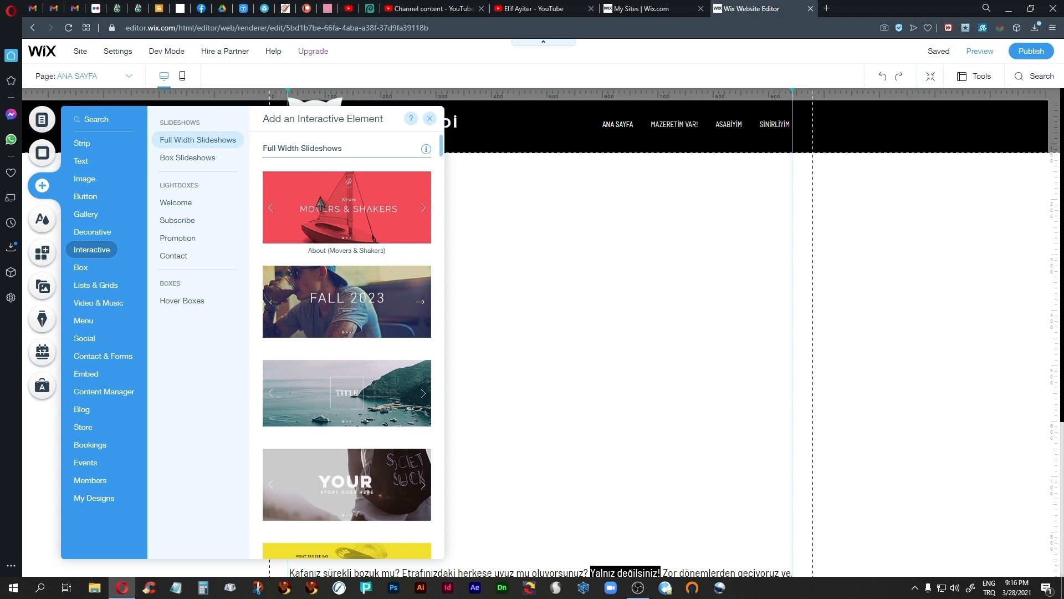
{"action": "left_click_drag", "start_coordinate": [329, 208], "coordinate": [508, 253]}
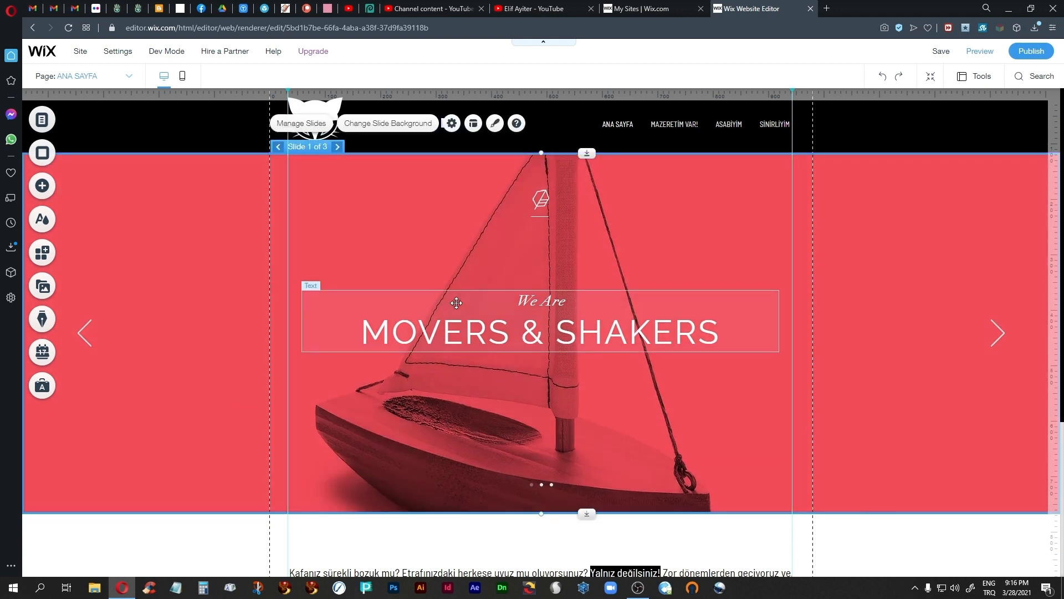
Step: Delete Slide 3 from the slideshow and close the slide management dialog
{"action": "left_click", "coordinate": [310, 125]}
{"action": "left_click", "coordinate": [243, 211]}
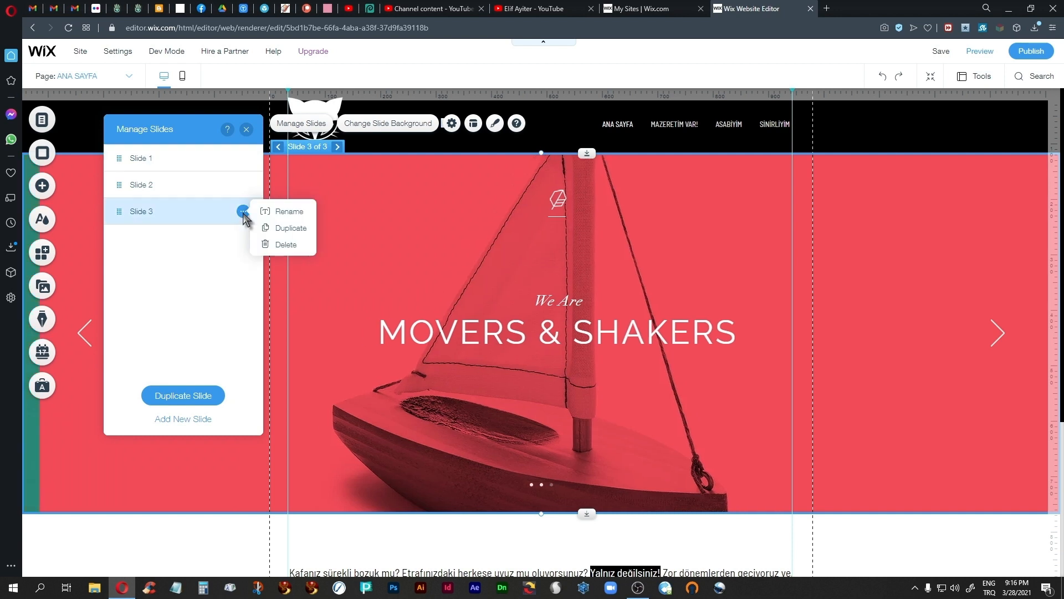
{"action": "left_click", "coordinate": [277, 245]}
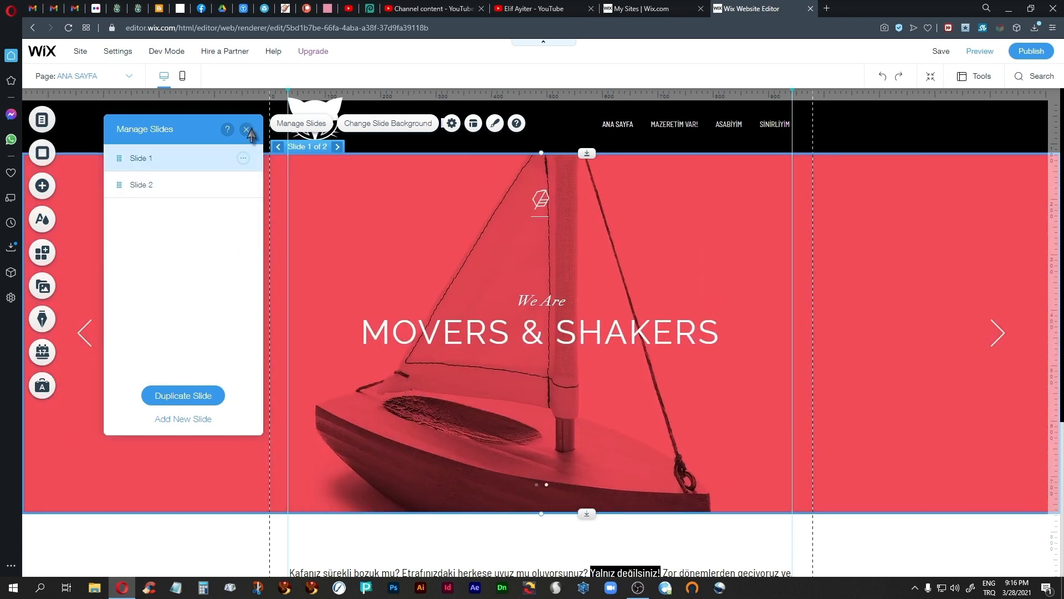
{"action": "left_click", "coordinate": [246, 130]}
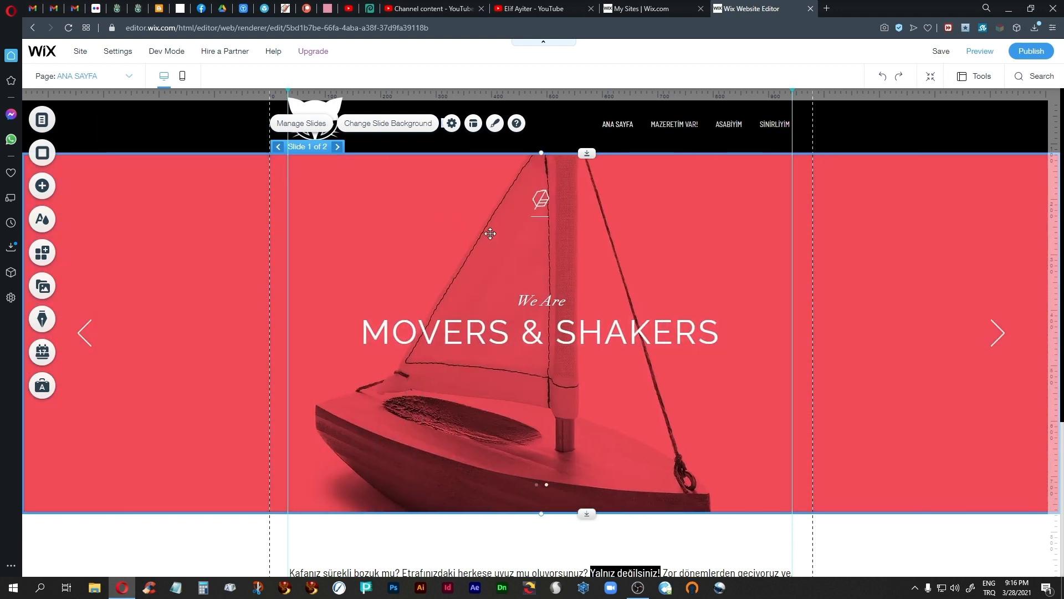
Step: Remove the small logo image, the short line and the "We Are Movers & Shakers" text from slide 1
{"action": "left_click", "coordinate": [541, 200]}
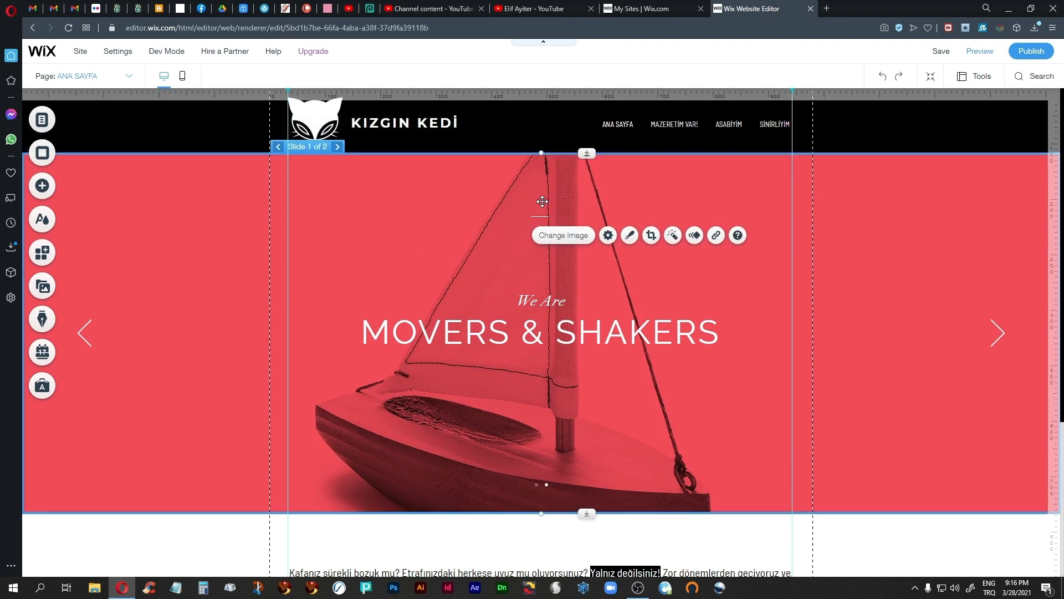
{"action": "left_click", "coordinate": [542, 201]}
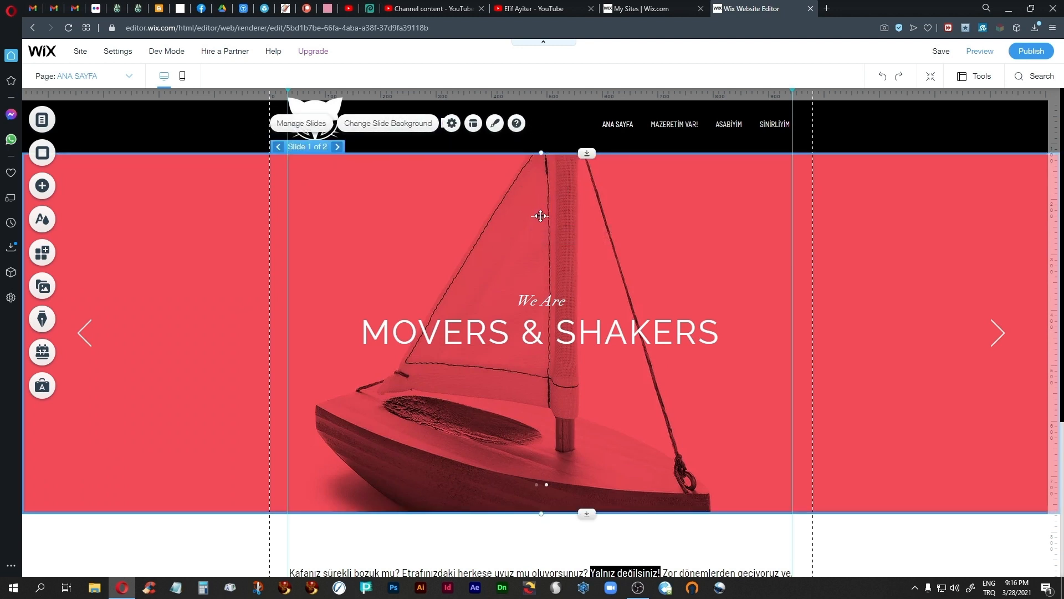
{"action": "left_click", "coordinate": [540, 216]}
{"action": "left_click", "coordinate": [541, 217]}
{"action": "left_click", "coordinate": [548, 311]}
{"action": "key", "text": "Delete"}
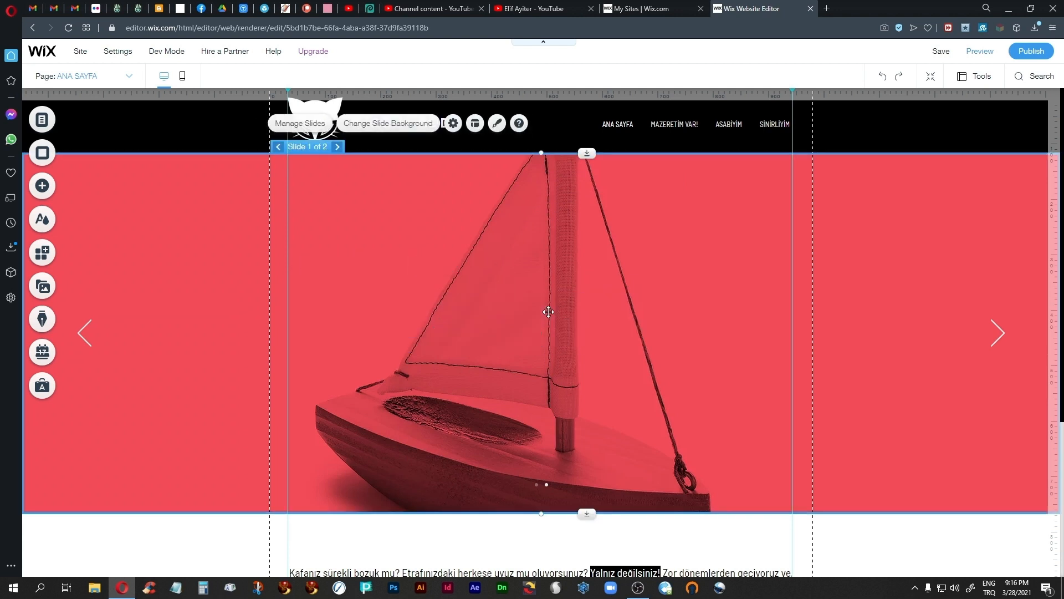
Step: Remove the "Share Your Passion" text, the small logo image and the short line from slide 2
{"action": "left_click", "coordinate": [337, 146]}
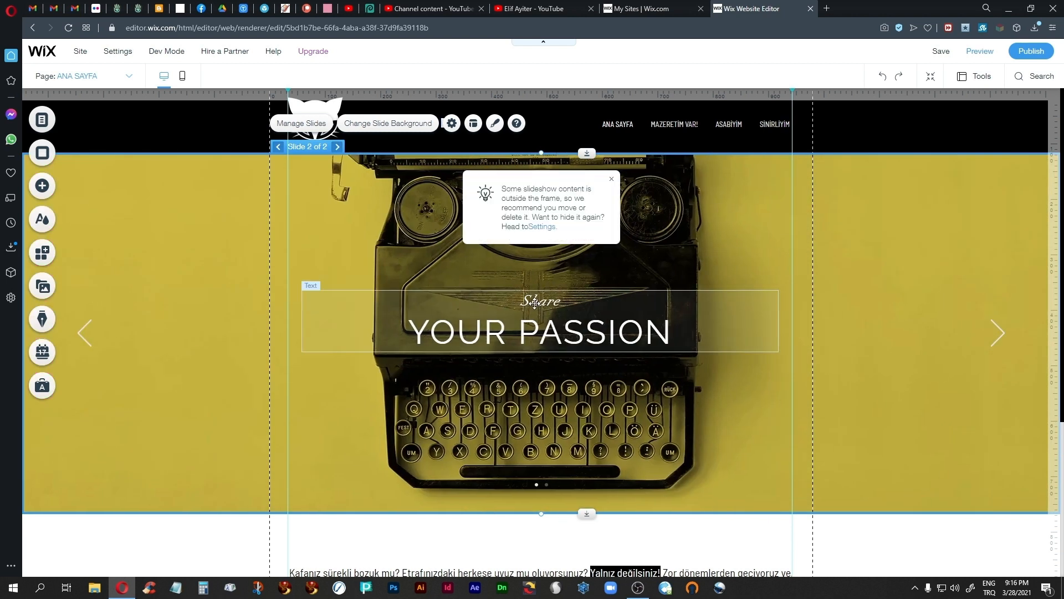
{"action": "left_click", "coordinate": [534, 303]}
{"action": "key", "text": "Delete"}
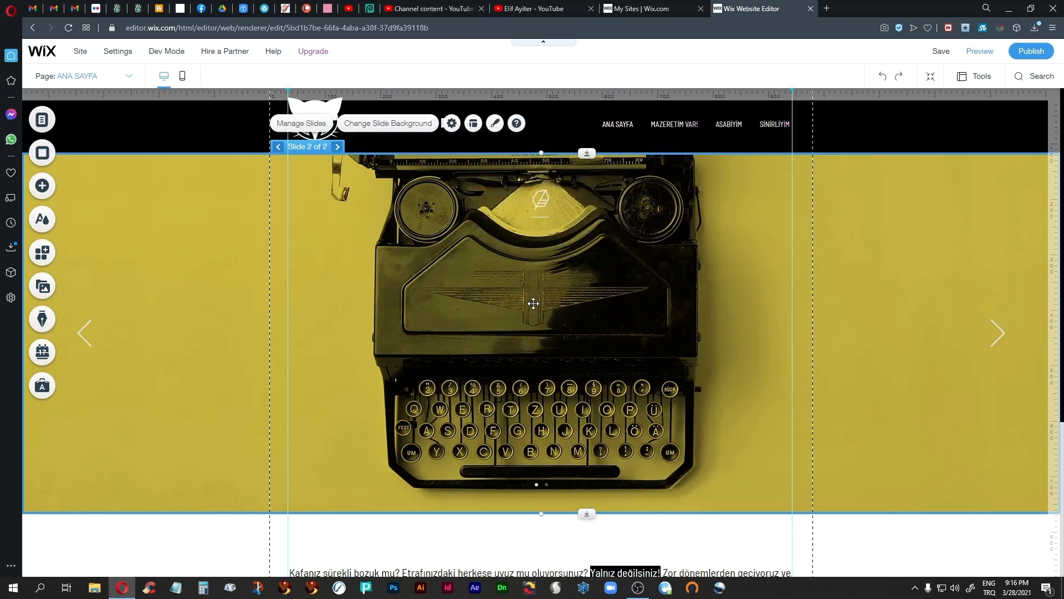
{"action": "left_click", "coordinate": [540, 198]}
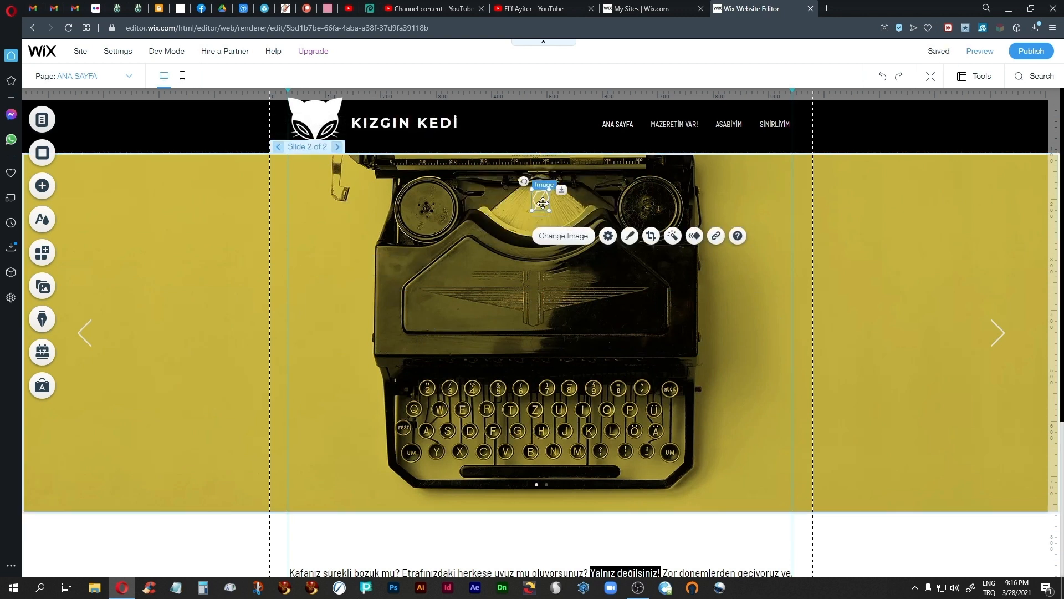
{"action": "key", "text": "Delete"}
{"action": "left_click", "coordinate": [540, 216]}
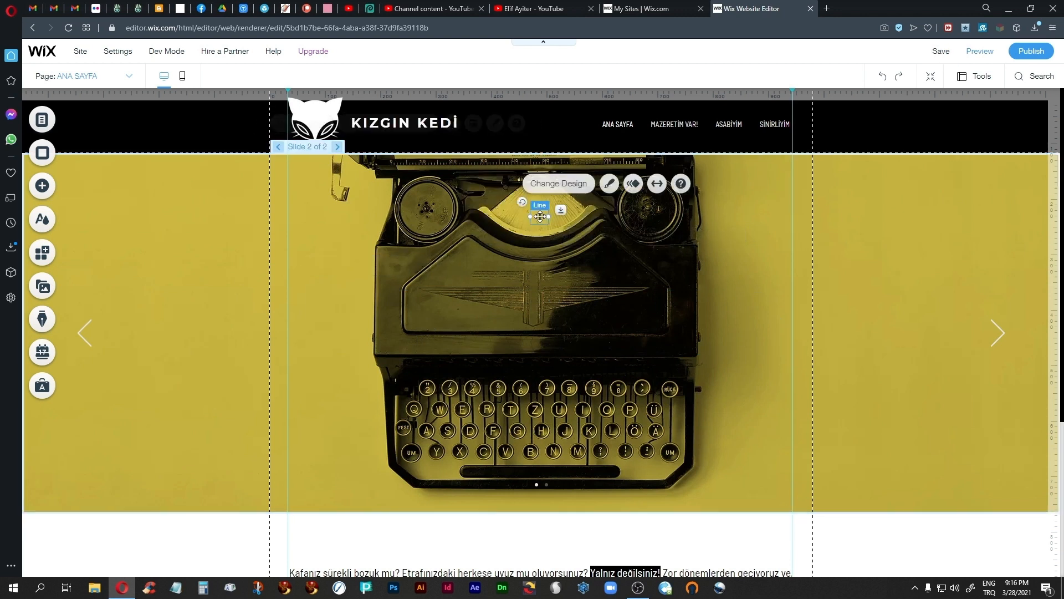
{"action": "key", "text": "Delete"}
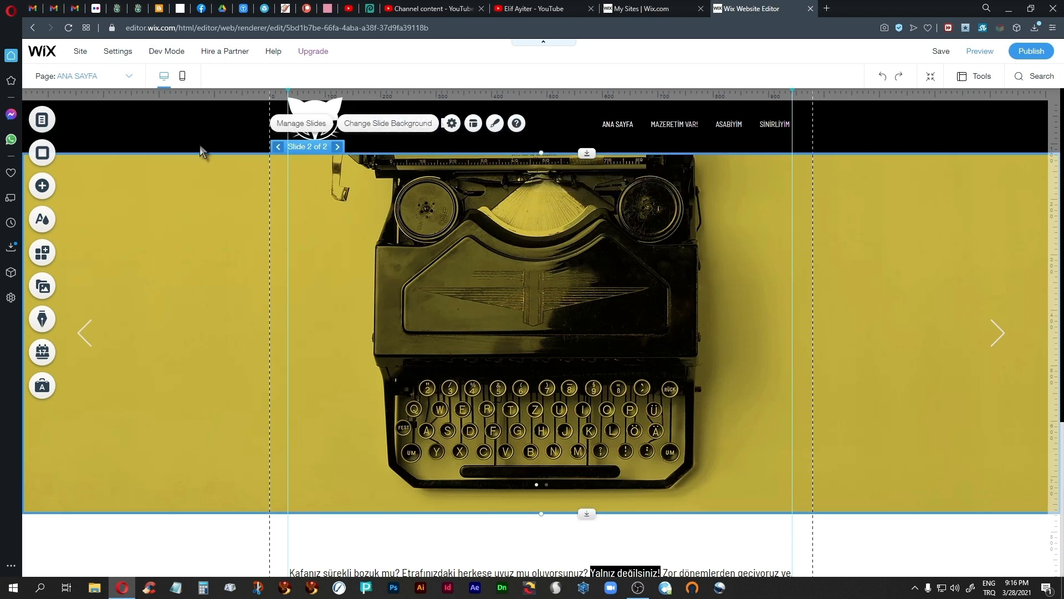
Step: Set slide 1's background to the image slideshow-back1.png from the vectors folder in the site files
{"action": "left_click", "coordinate": [278, 147]}
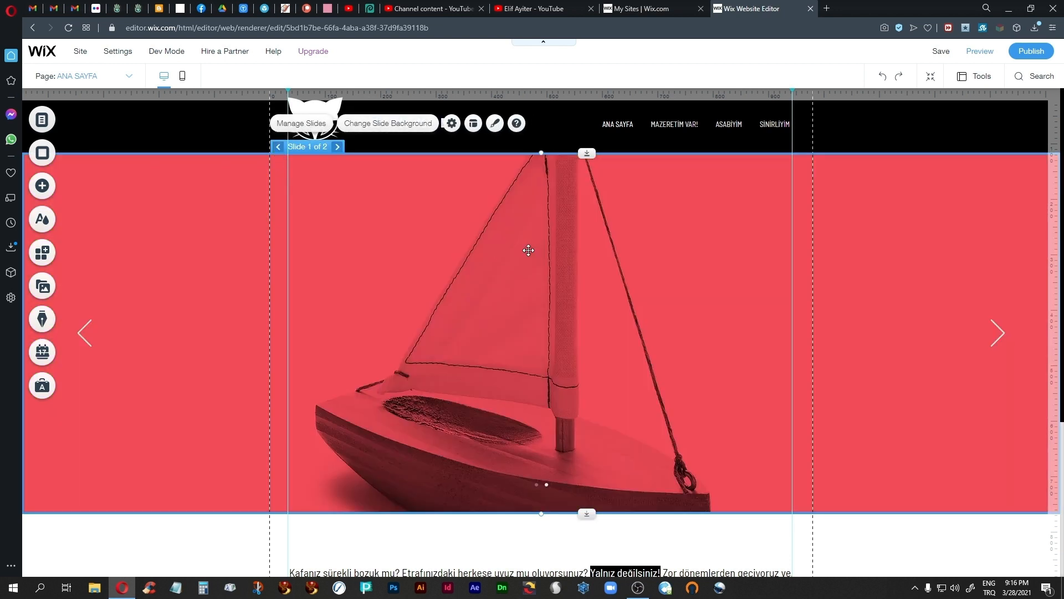
{"action": "left_click", "coordinate": [382, 125]}
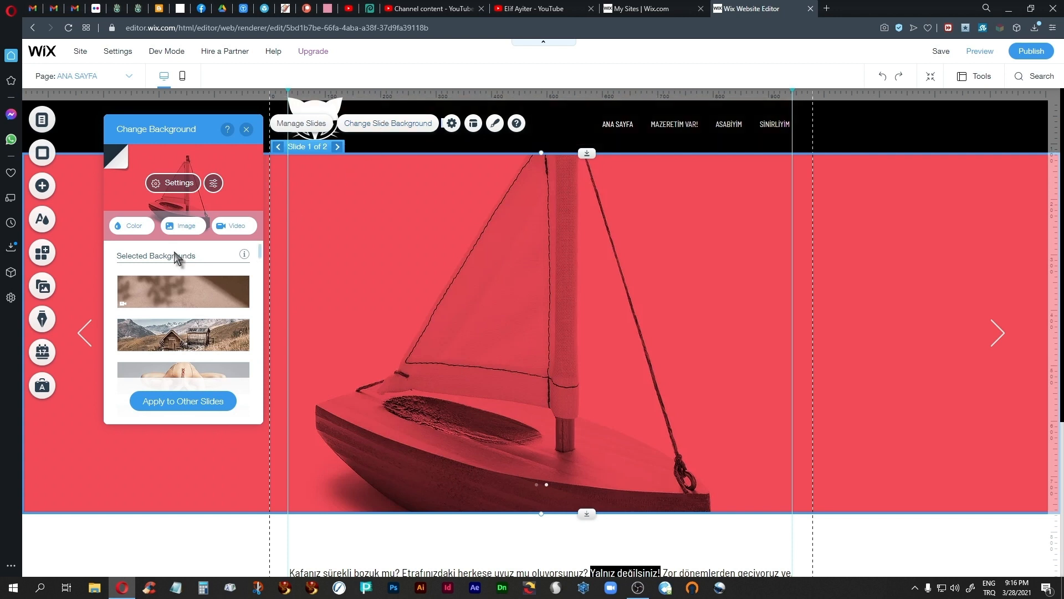
{"action": "left_click", "coordinate": [186, 226]}
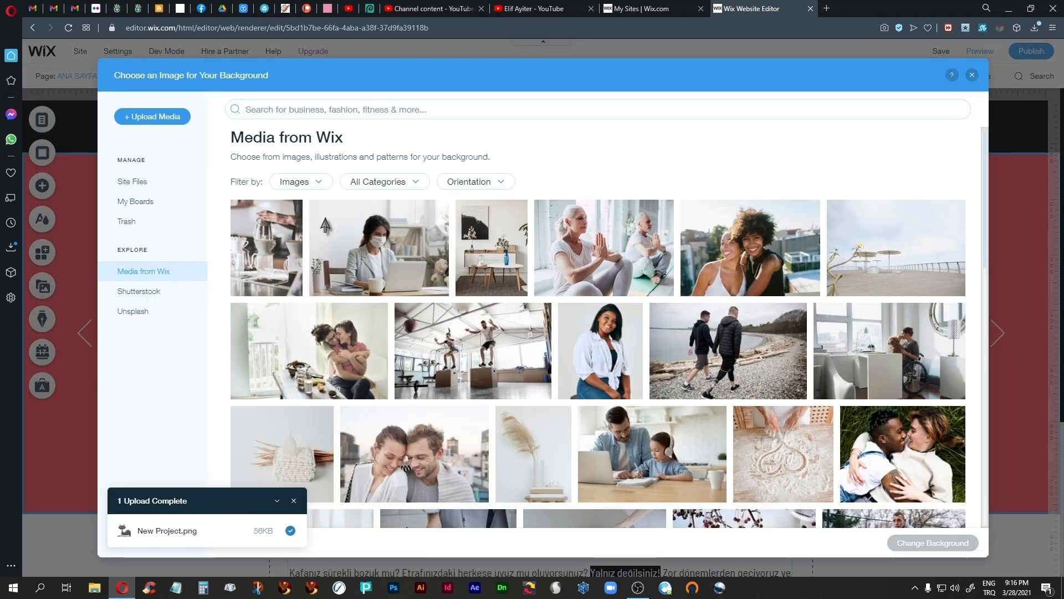
{"action": "left_click", "coordinate": [123, 183]}
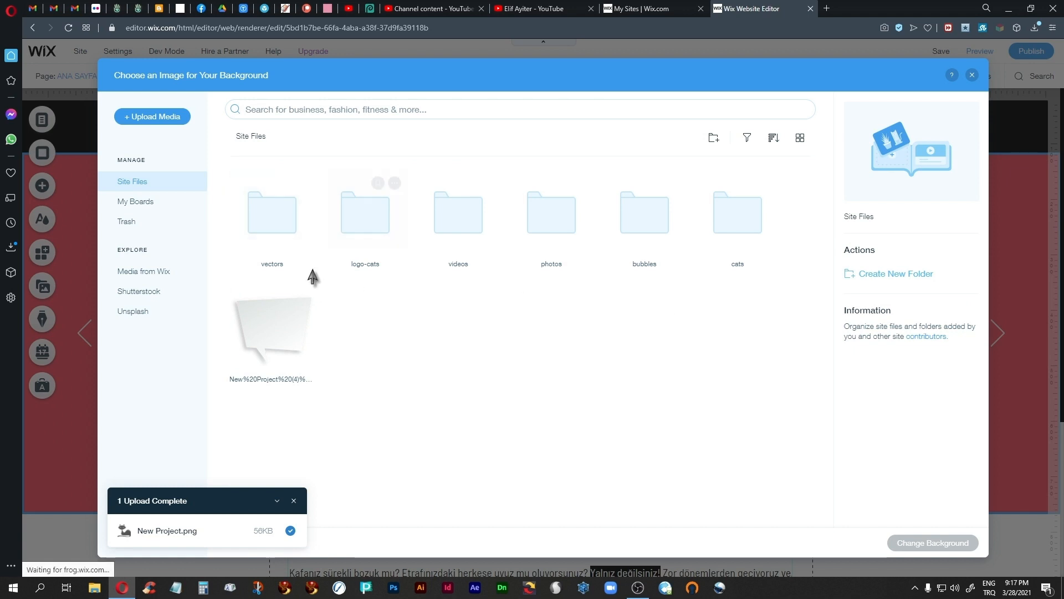
{"action": "left_click", "coordinate": [271, 221]}
{"action": "double_click", "coordinate": [271, 221]}
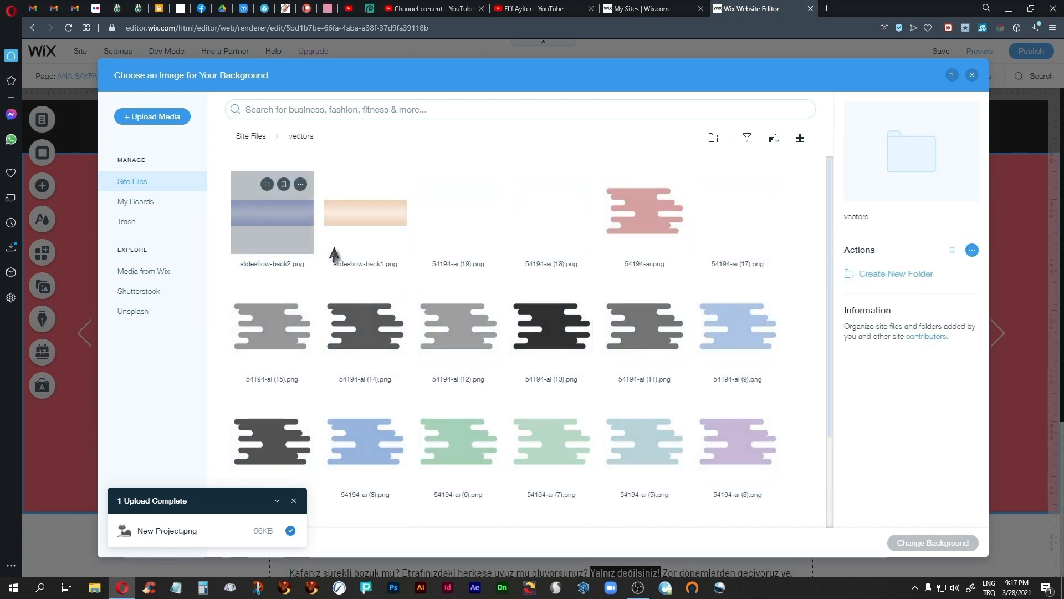
{"action": "left_click", "coordinate": [373, 224]}
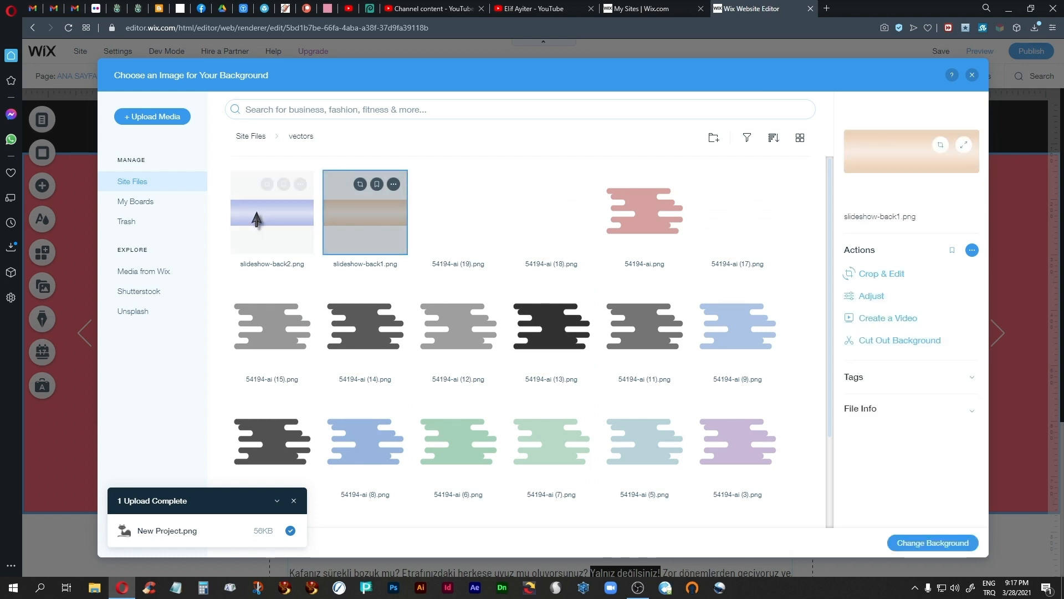
{"action": "left_click", "coordinate": [909, 546]}
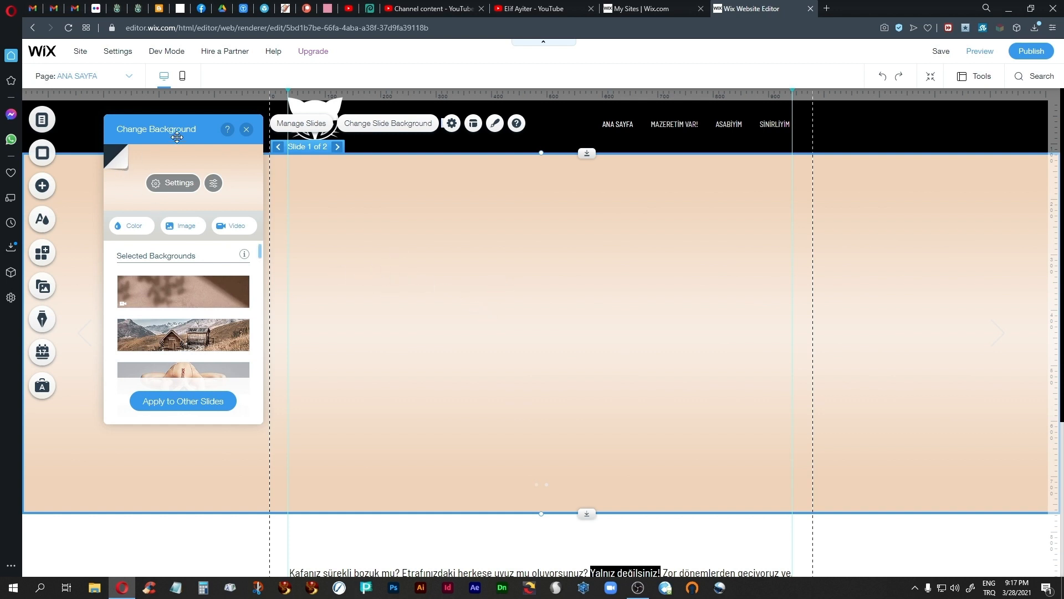
{"action": "left_click_drag", "start_coordinate": [179, 132], "coordinate": [169, 184]}
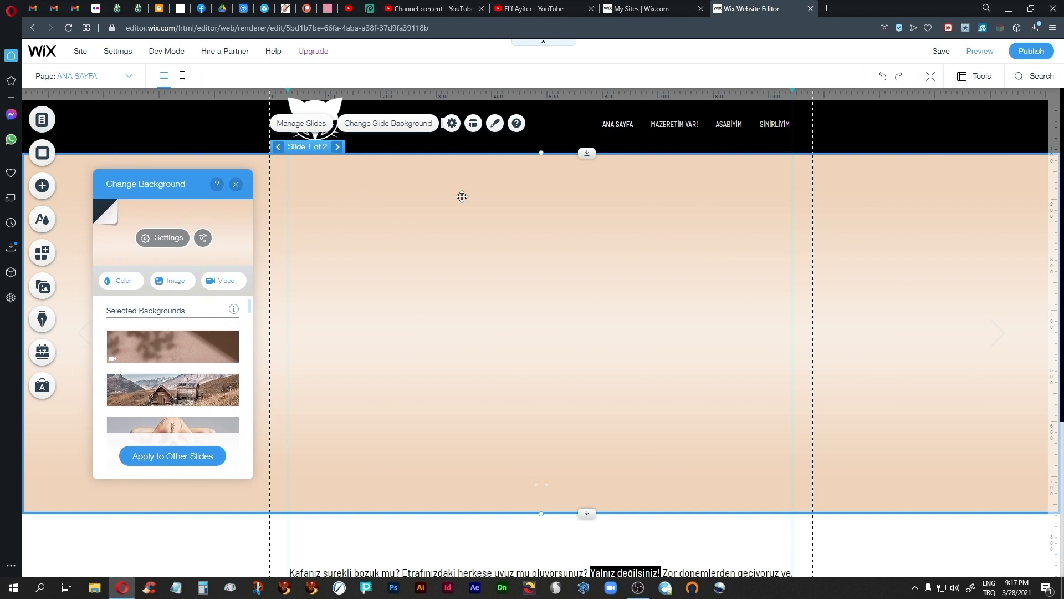
Step: Open the image uploads for adding to the page and examine the contents of the vectors, cats and bubbles folders
{"action": "left_click", "coordinate": [41, 187]}
{"action": "left_click", "coordinate": [84, 178]}
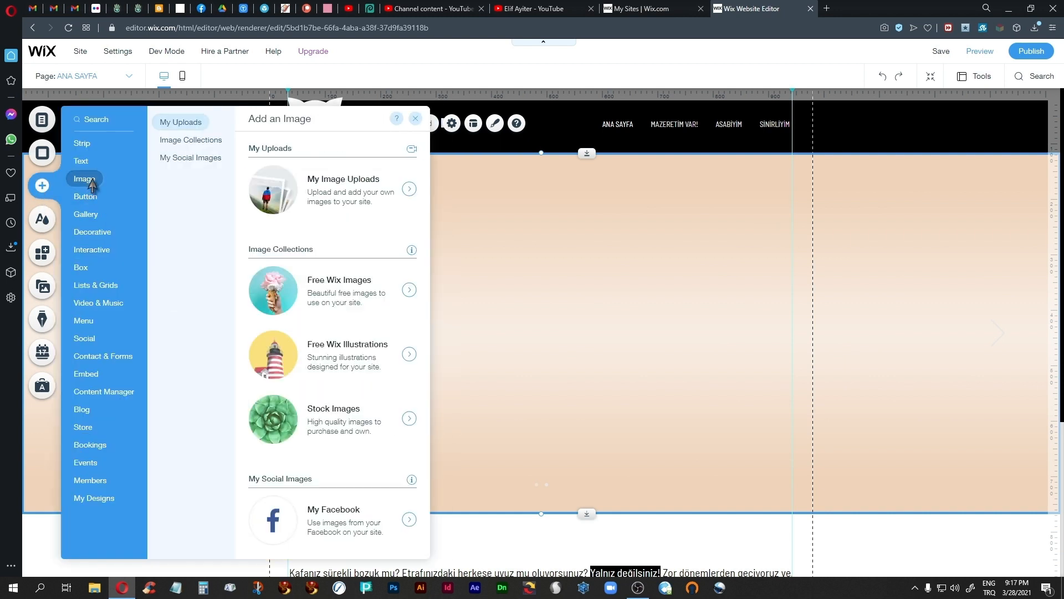
{"action": "left_click", "coordinate": [398, 210]}
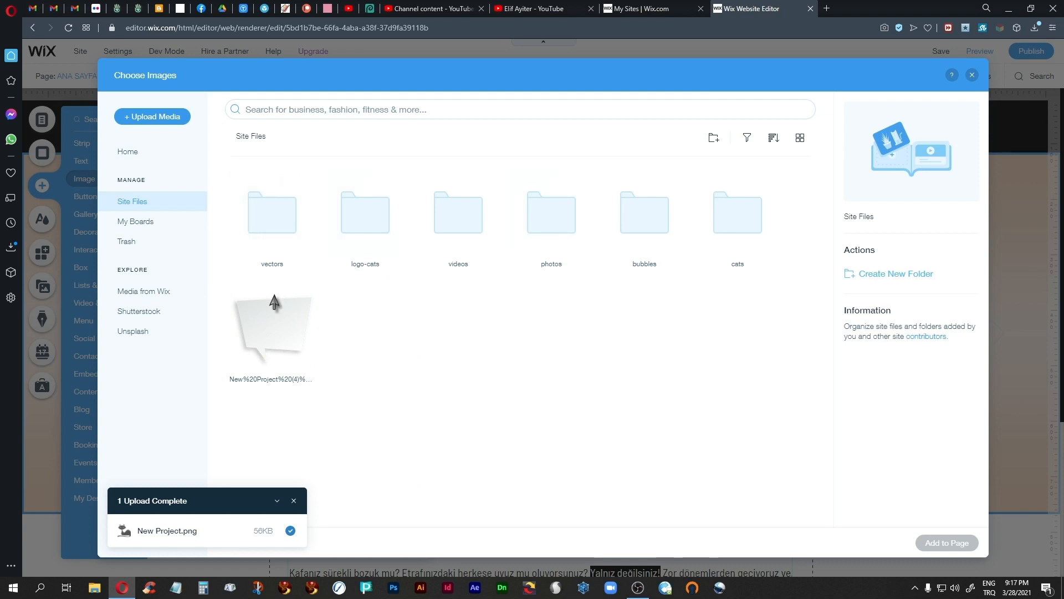
{"action": "double_click", "coordinate": [276, 218]}
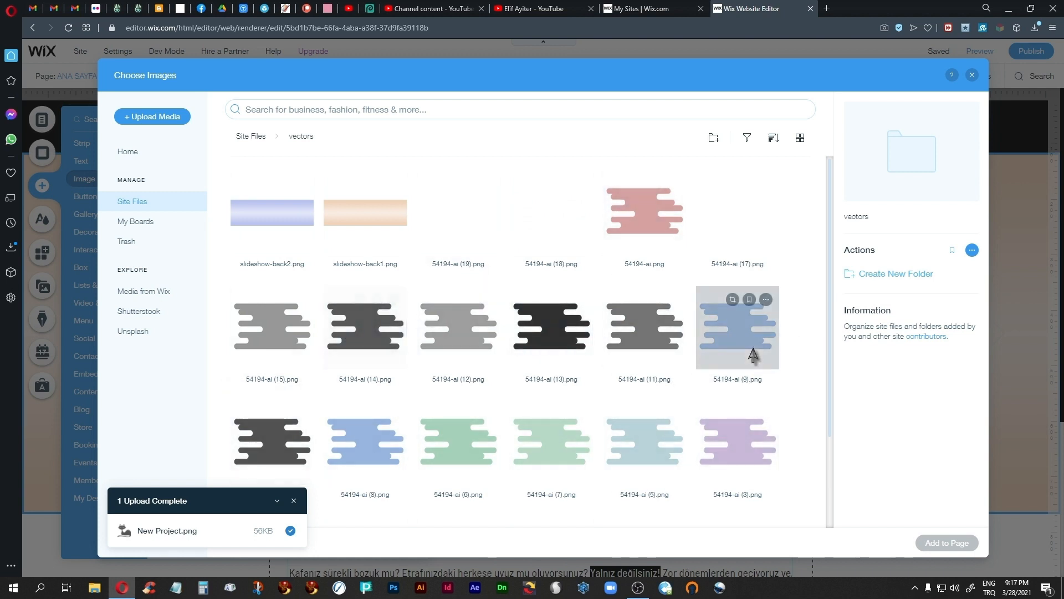
{"action": "left_click", "coordinate": [252, 136]}
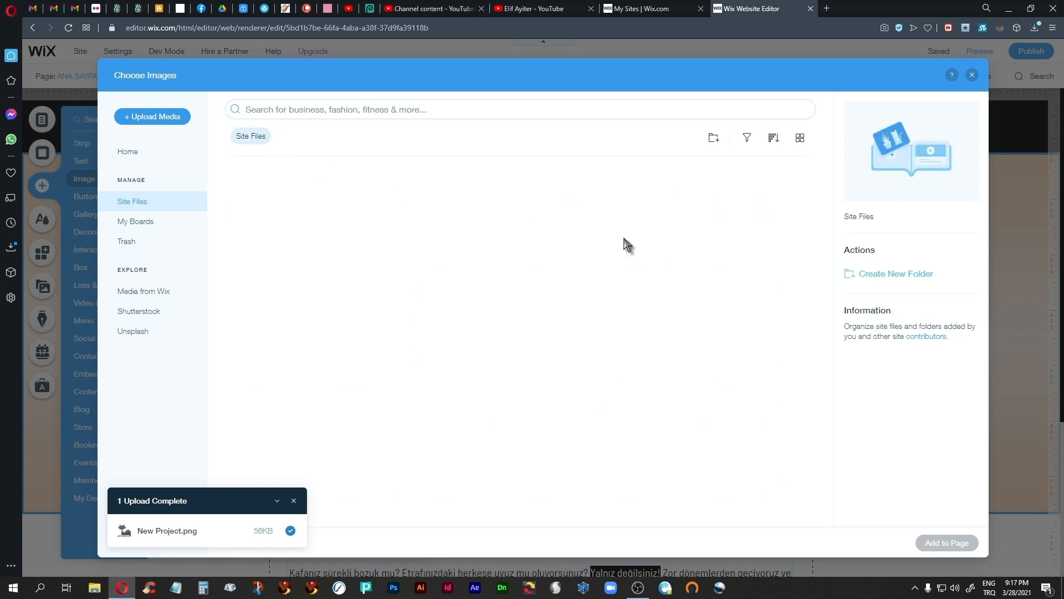
{"action": "double_click", "coordinate": [737, 229]}
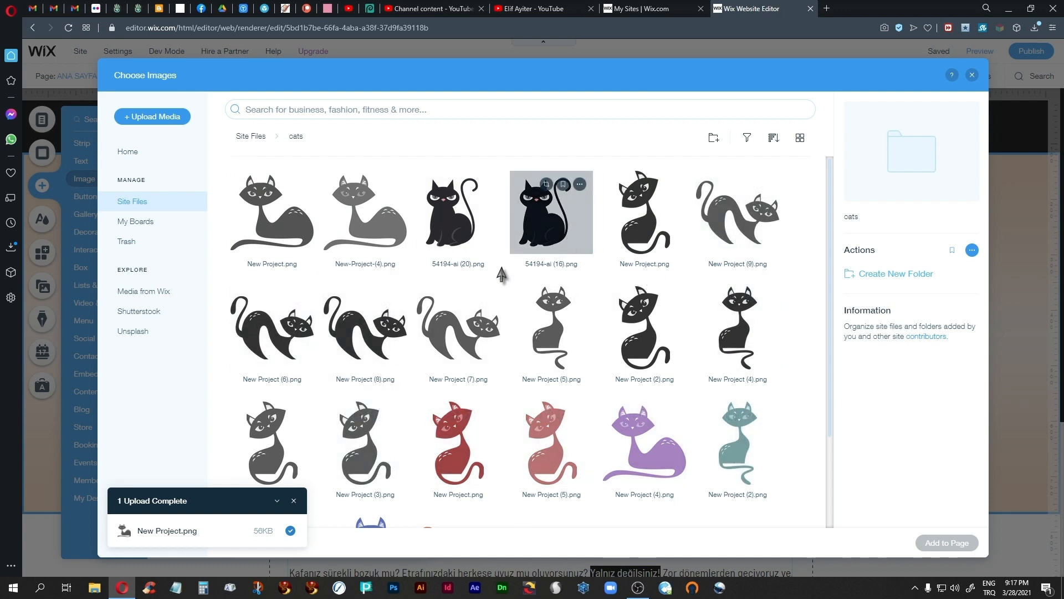
{"action": "left_click", "coordinate": [256, 138]}
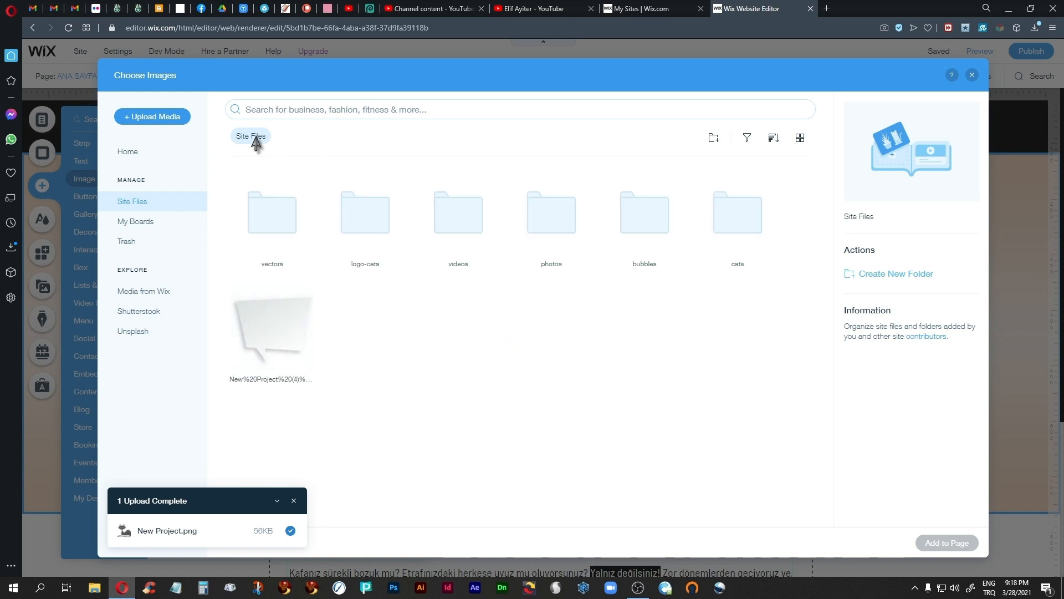
{"action": "left_click", "coordinate": [649, 230]}
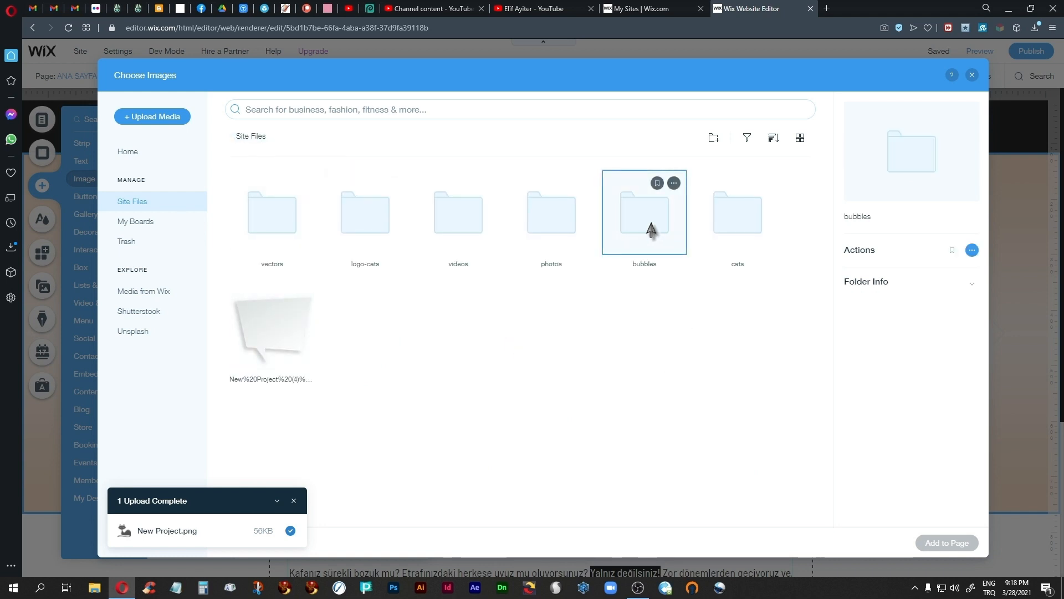
{"action": "double_click", "coordinate": [650, 230]}
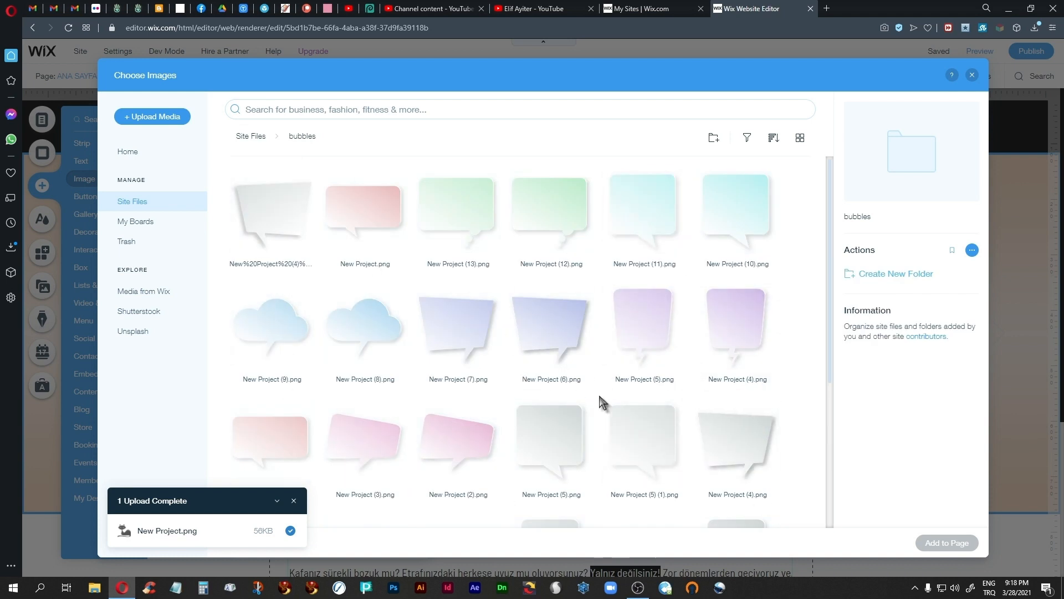
{"action": "scroll", "coordinate": [603, 401], "scroll_direction": "down", "scroll_amount": 4}
{"action": "scroll", "coordinate": [603, 401], "scroll_direction": "up", "scroll_amount": 4}
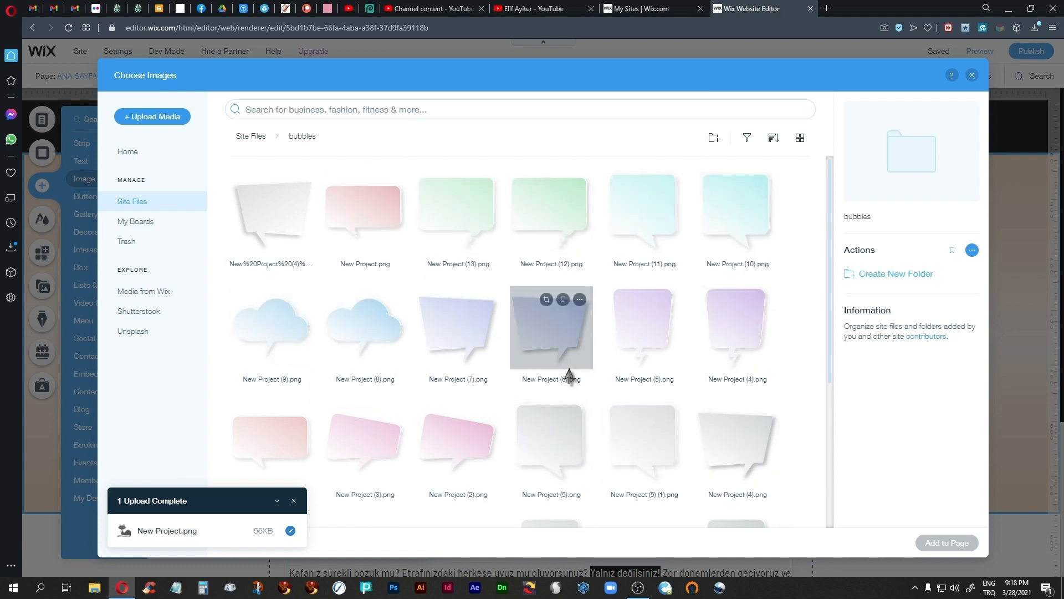
{"action": "scroll", "coordinate": [570, 376], "scroll_direction": "down", "scroll_amount": 2}
{"action": "scroll", "coordinate": [569, 375], "scroll_direction": "up", "scroll_amount": 2}
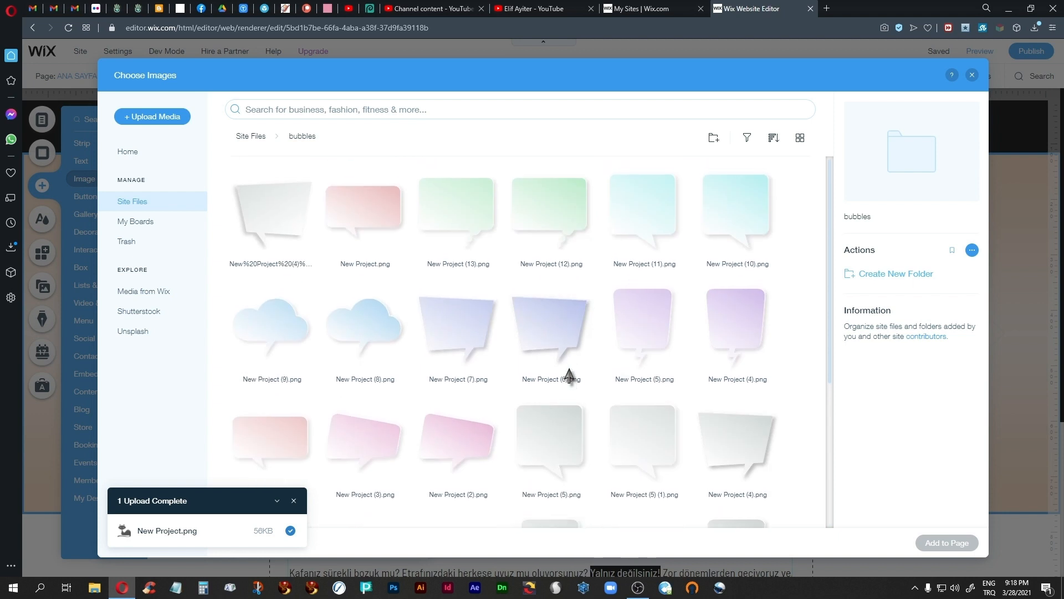
Step: Examine the images in the vectors folder again, then leave the image chooser and add panel without adding anything
{"action": "left_click", "coordinate": [250, 137]}
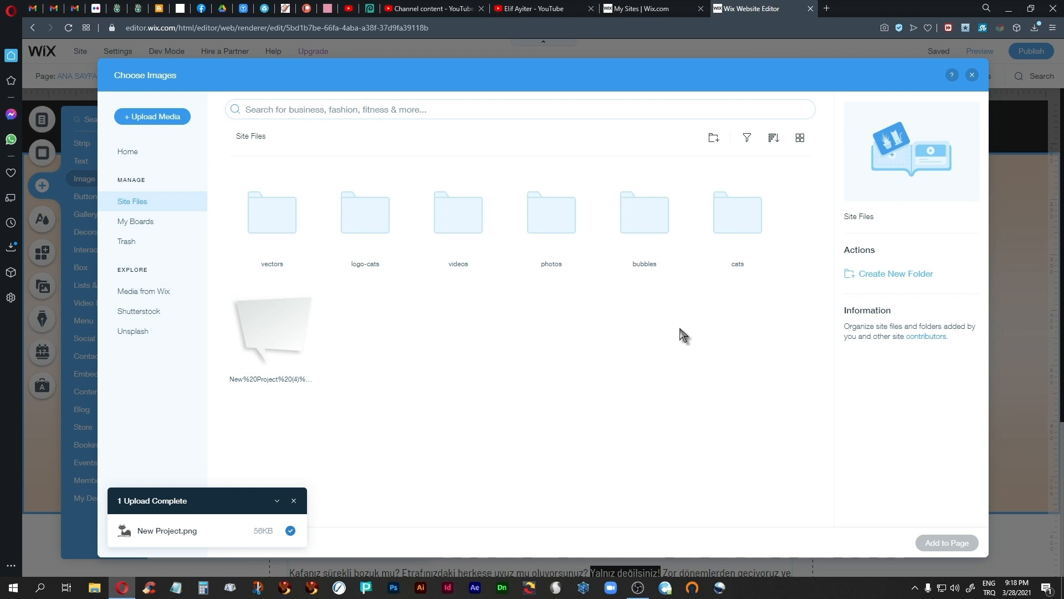
{"action": "double_click", "coordinate": [285, 228]}
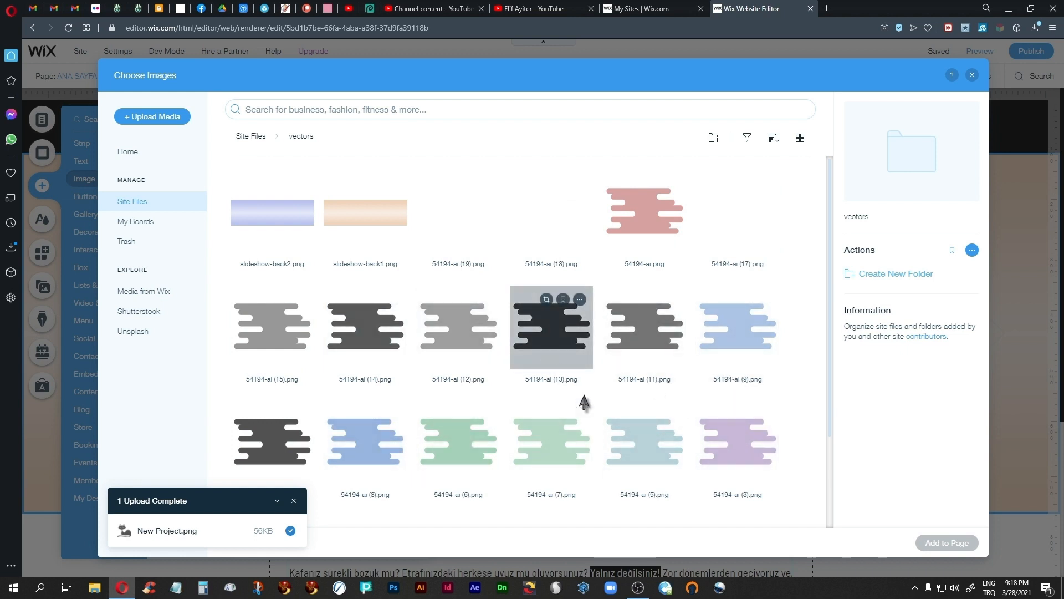
{"action": "scroll", "coordinate": [705, 409], "scroll_direction": "down", "scroll_amount": 2}
{"action": "scroll", "coordinate": [705, 409], "scroll_direction": "up", "scroll_amount": 2}
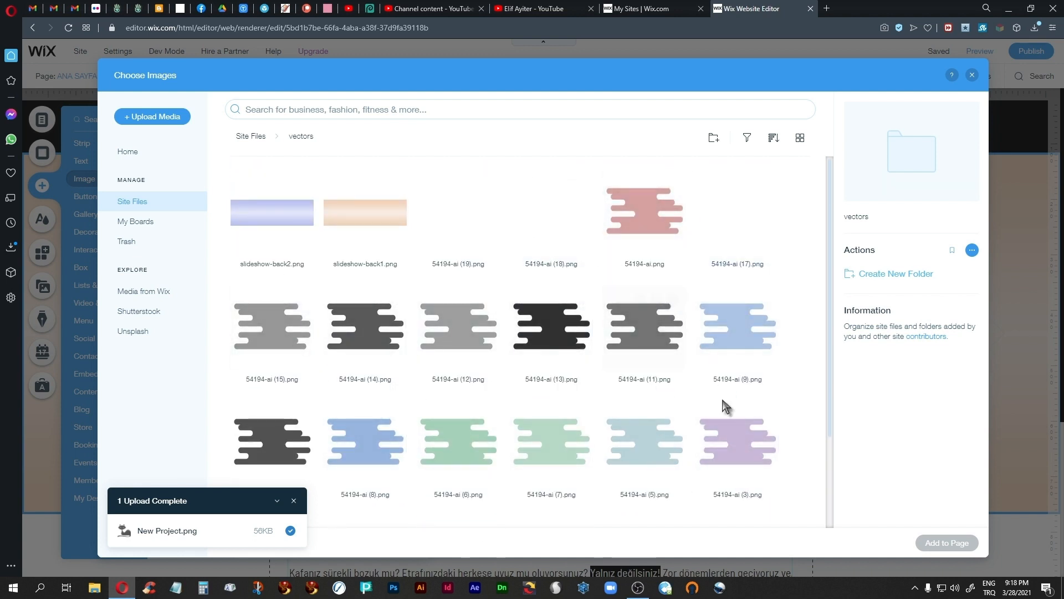
{"action": "left_click", "coordinate": [972, 75]}
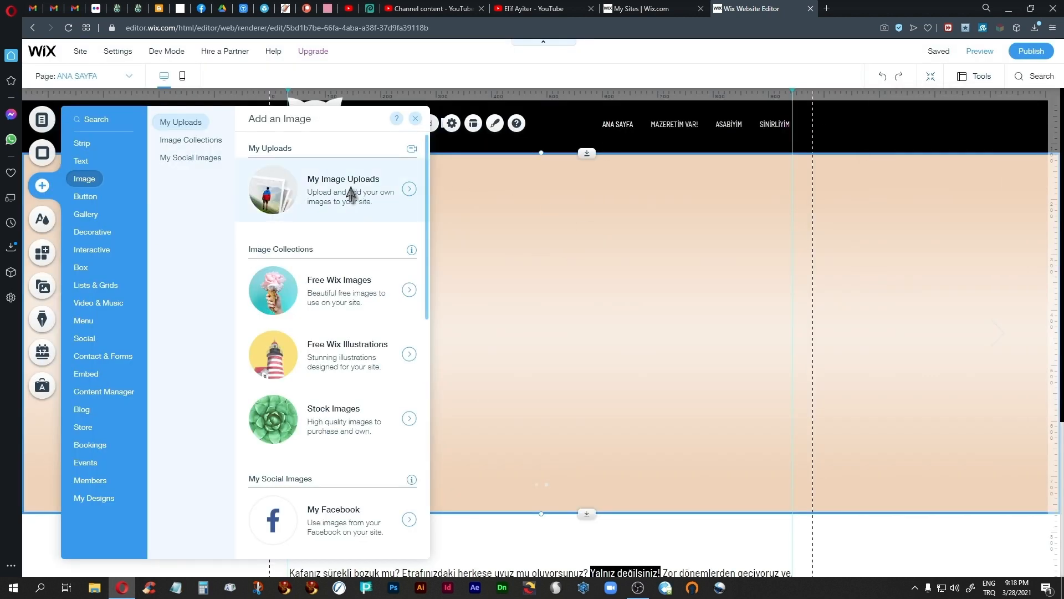
{"action": "left_click", "coordinate": [415, 119]}
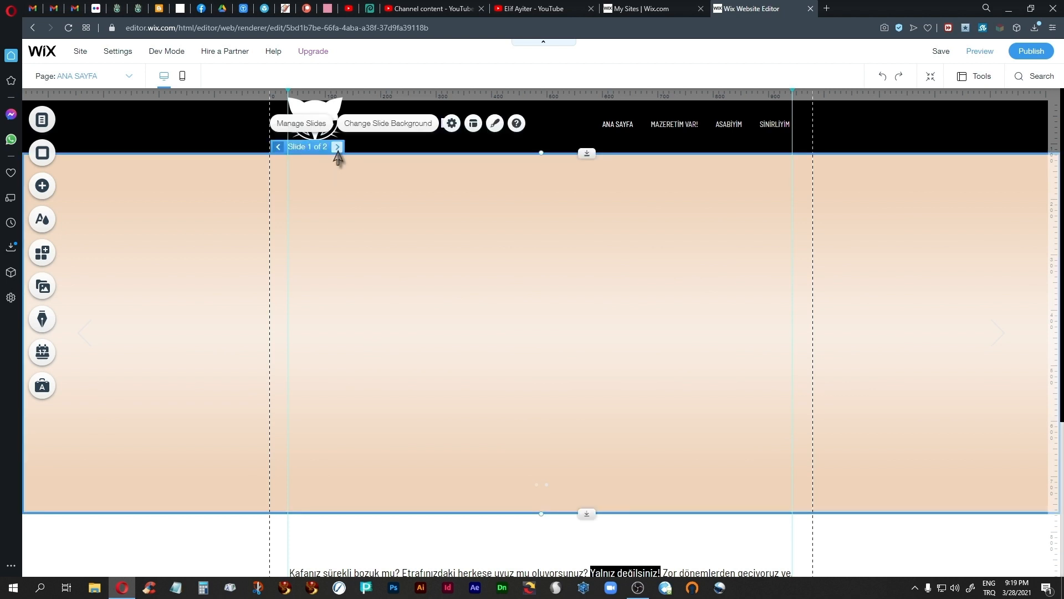
Step: Set slide 2's background to the image slideshow-back2.png from the vectors folder in the site files
{"action": "left_click", "coordinate": [337, 147]}
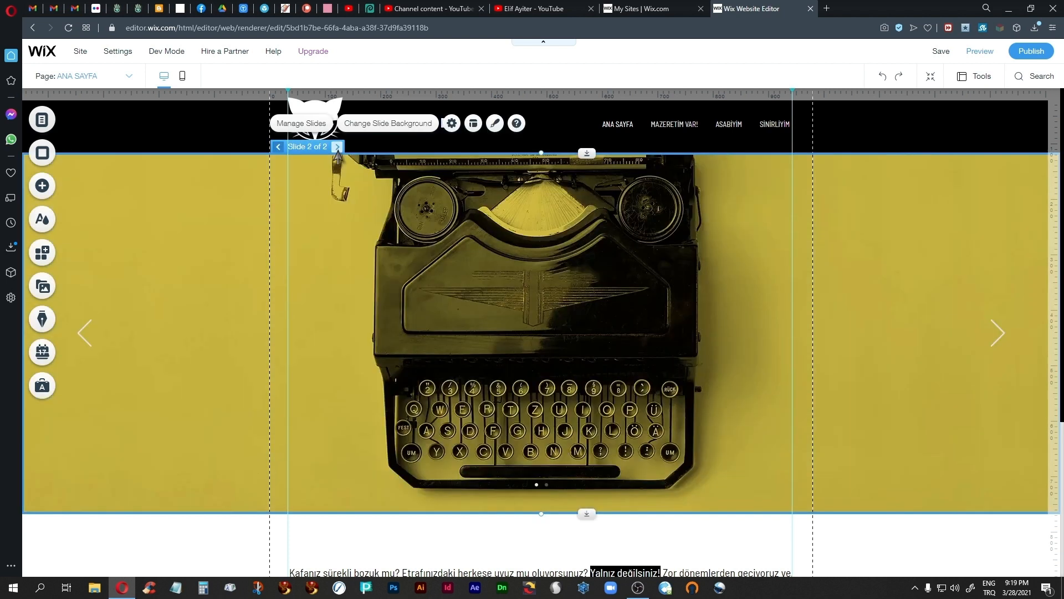
{"action": "left_click", "coordinate": [391, 124]}
{"action": "left_click", "coordinate": [184, 225]}
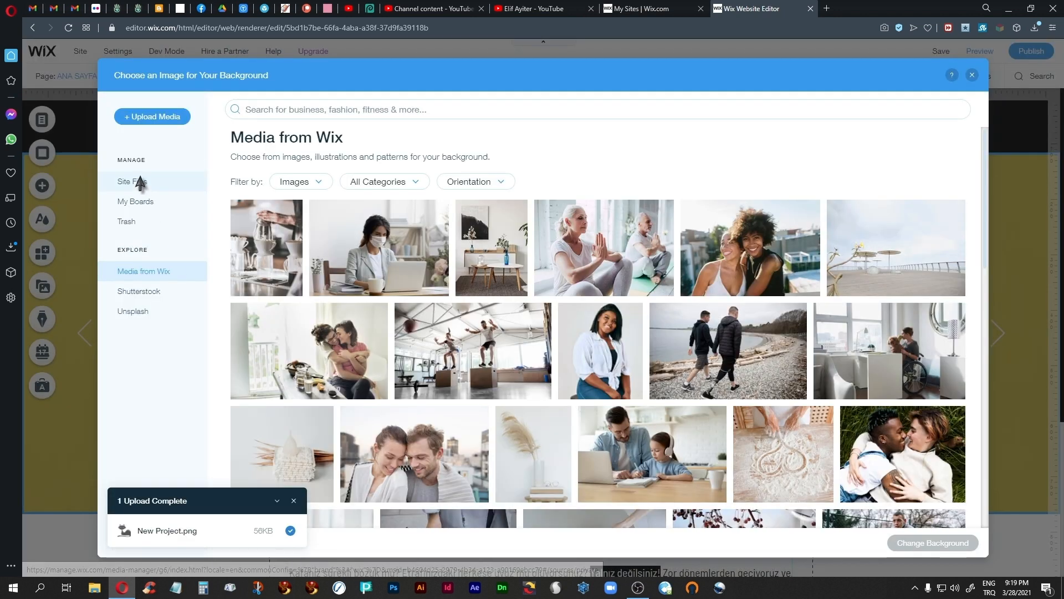
{"action": "left_click", "coordinate": [137, 182]}
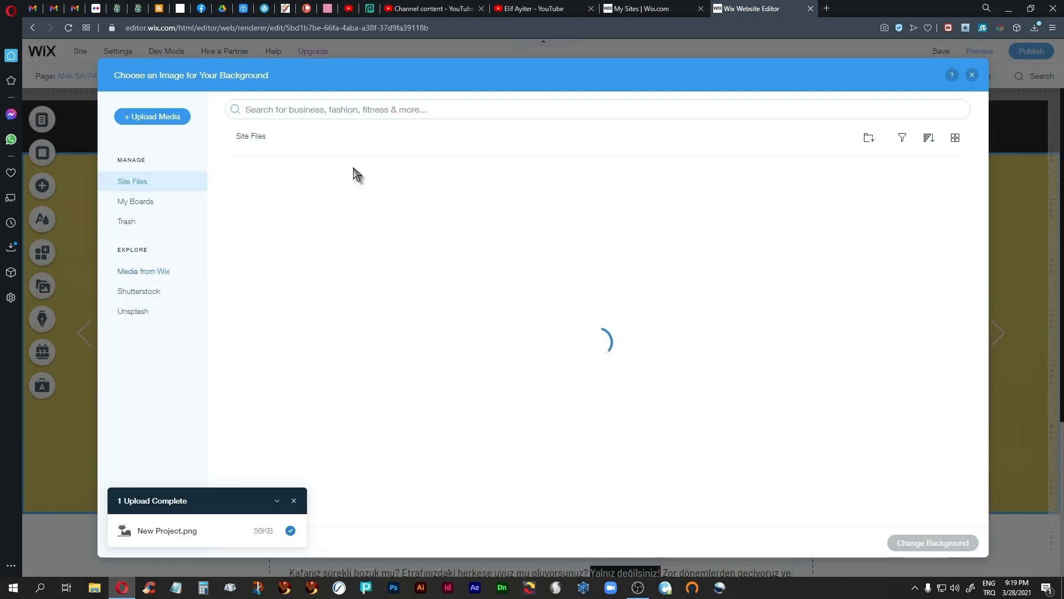
{"action": "double_click", "coordinate": [279, 222]}
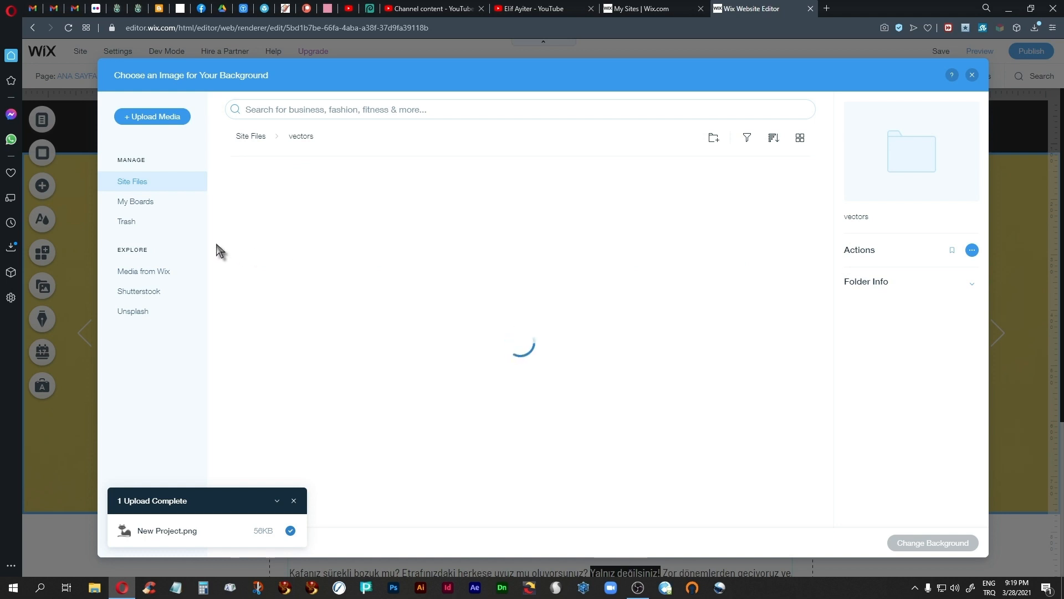
{"action": "left_click", "coordinate": [263, 225]}
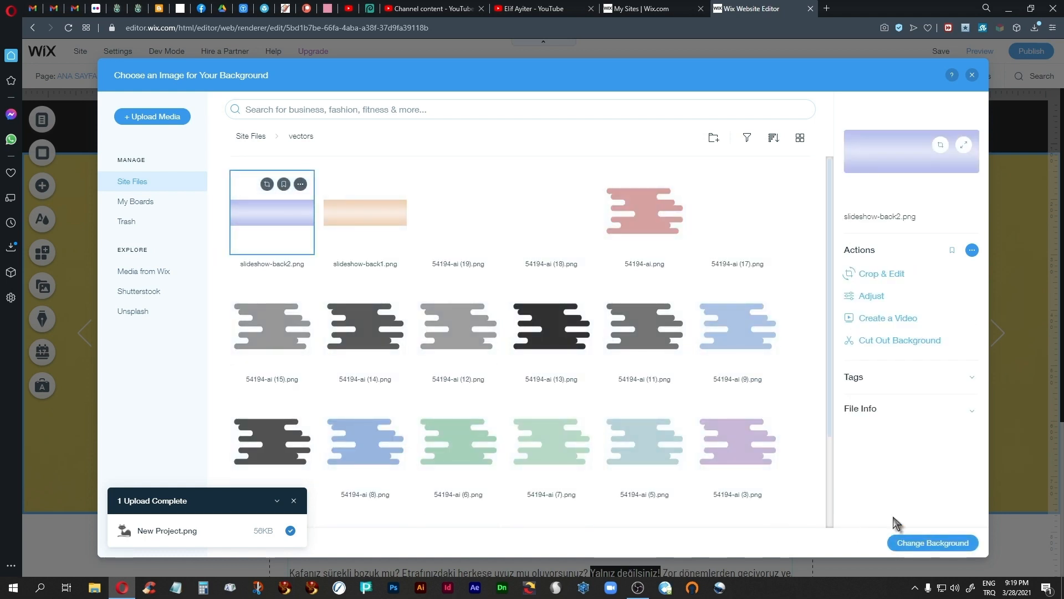
{"action": "left_click", "coordinate": [931, 542]}
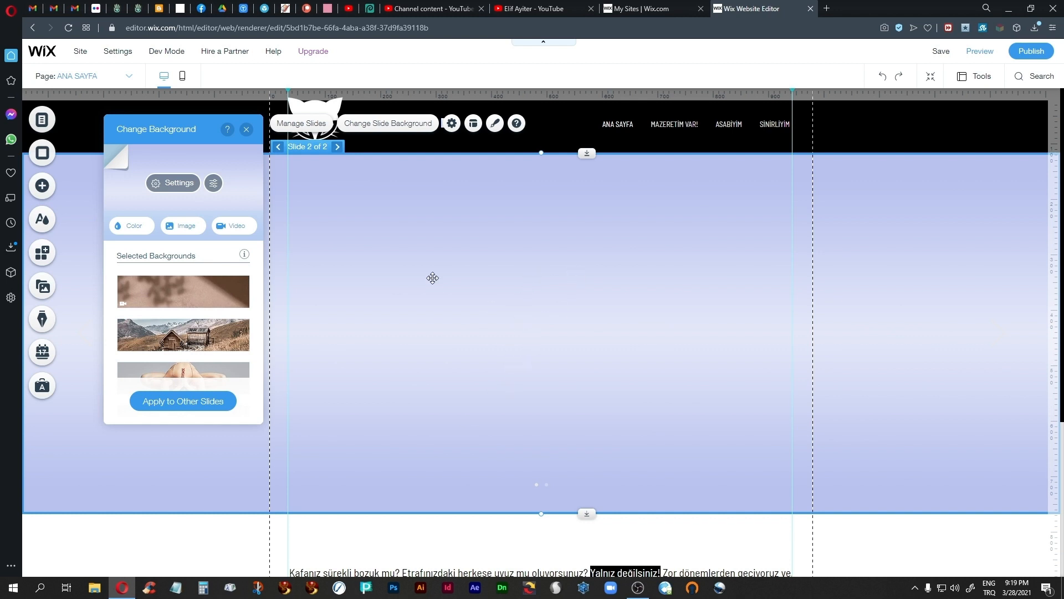
{"action": "left_click", "coordinate": [246, 129]}
Step: Return the slideshow to slide 1, then open the library page and move its group of three striped vector shapes to the upper middle
{"action": "left_click", "coordinate": [277, 147]}
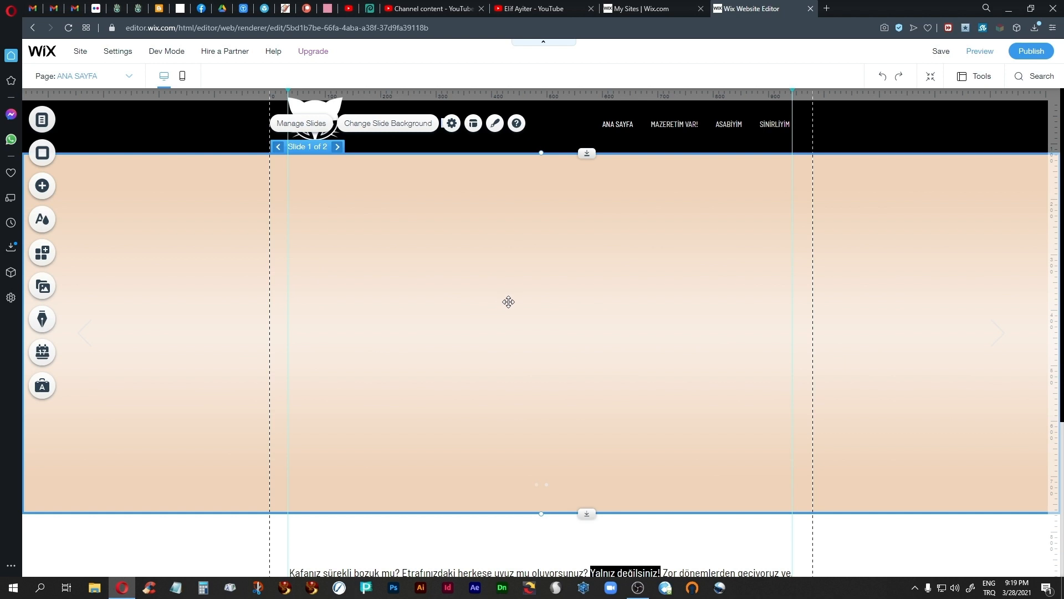
{"action": "scroll", "coordinate": [455, 353], "scroll_direction": "down", "scroll_amount": 2}
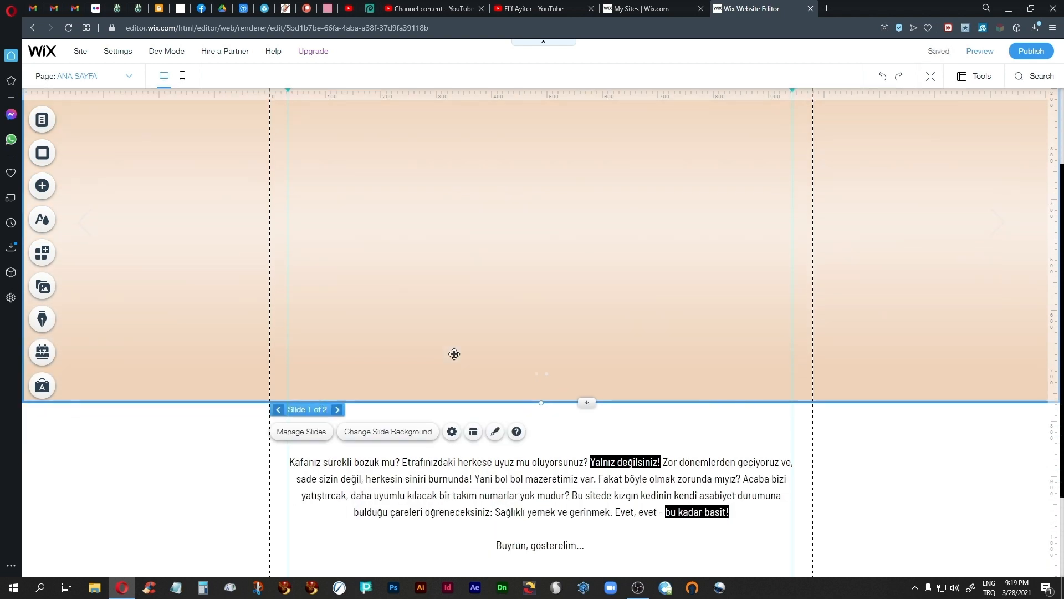
{"action": "scroll", "coordinate": [455, 353], "scroll_direction": "up", "scroll_amount": 2}
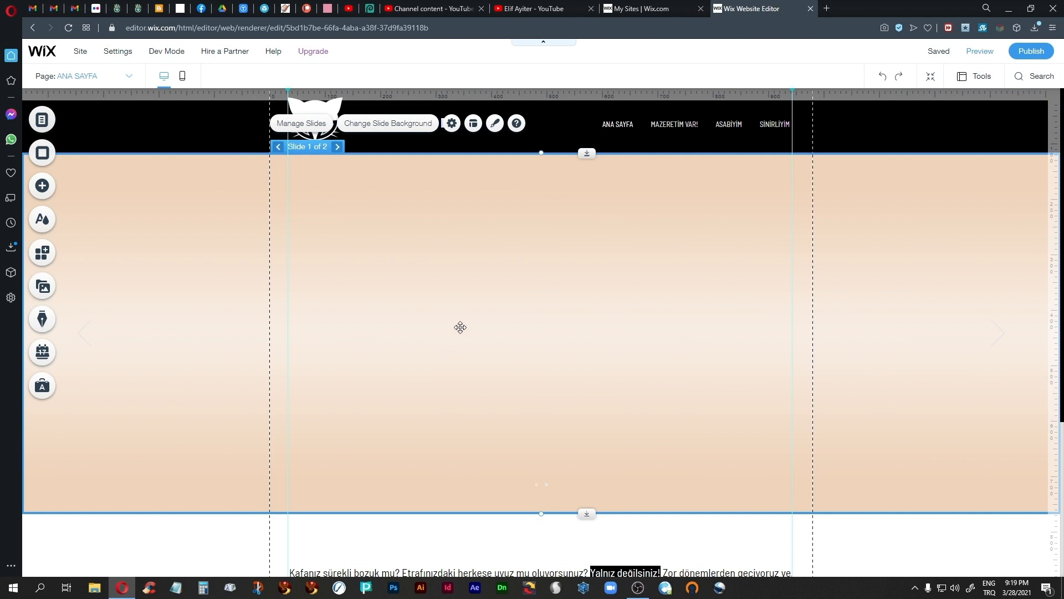
{"action": "left_click", "coordinate": [129, 77]}
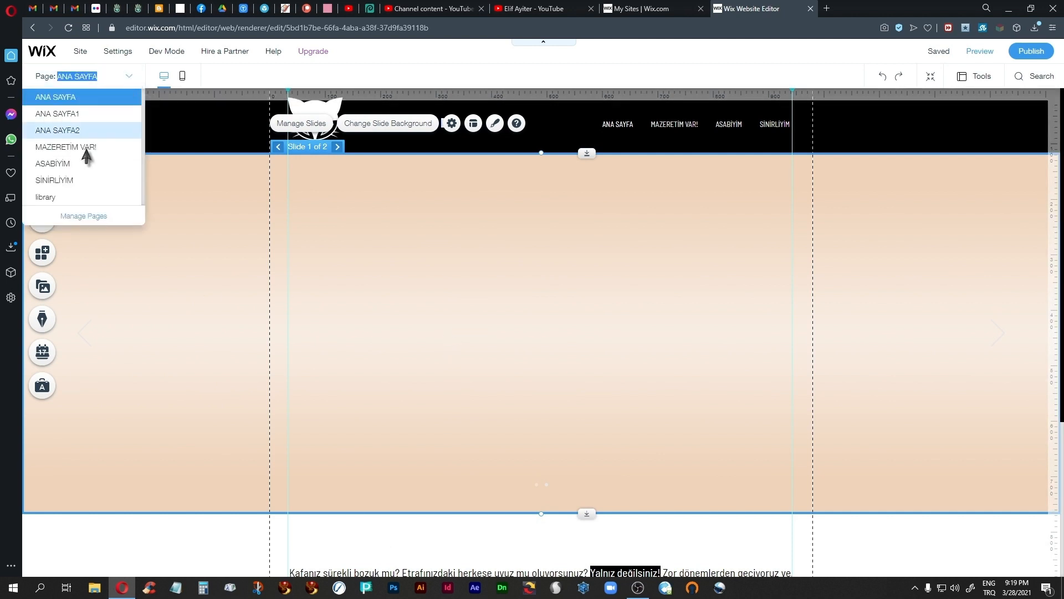
{"action": "left_click", "coordinate": [72, 196]}
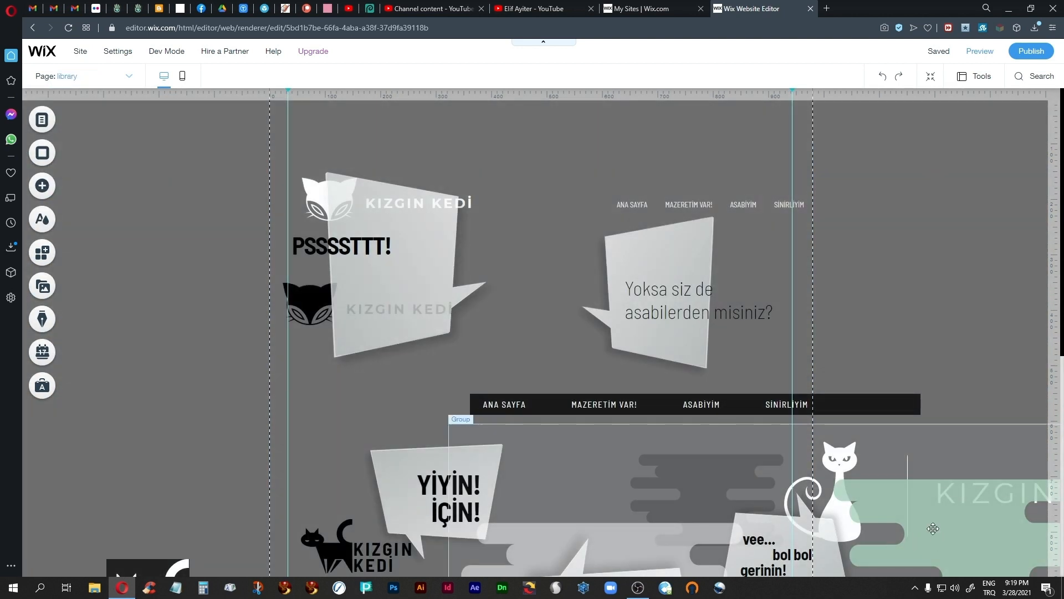
{"action": "mouse_move", "coordinate": [909, 507]}
{"action": "left_mouse_down"}
{"action": "mouse_move", "coordinate": [742, 395]}
{"action": "mouse_move", "coordinate": [619, 282]}
{"action": "left_mouse_up"}
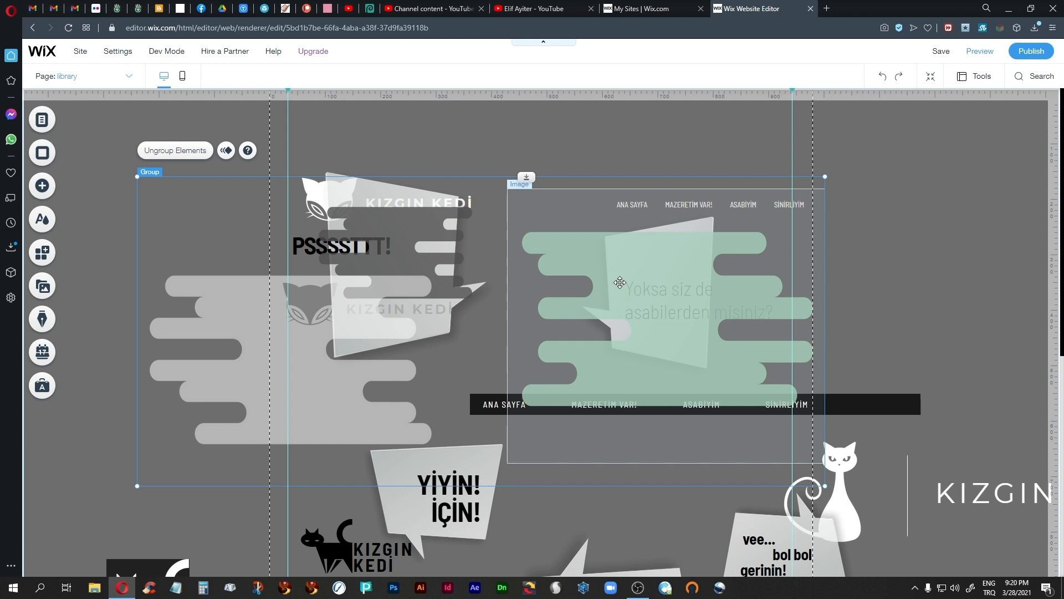
Step: Paste the vector shape group from the library page onto slide 1 of ANA SAYFA and position it near the slide's centre
{"action": "left_click", "coordinate": [129, 75]}
{"action": "left_click", "coordinate": [117, 97]}
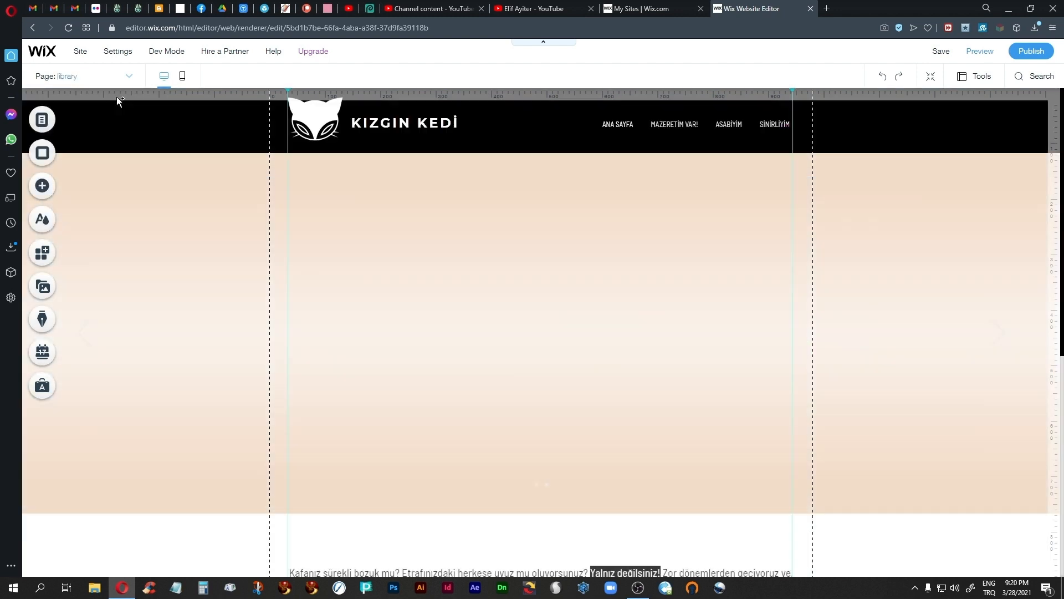
{"action": "left_click", "coordinate": [440, 230]}
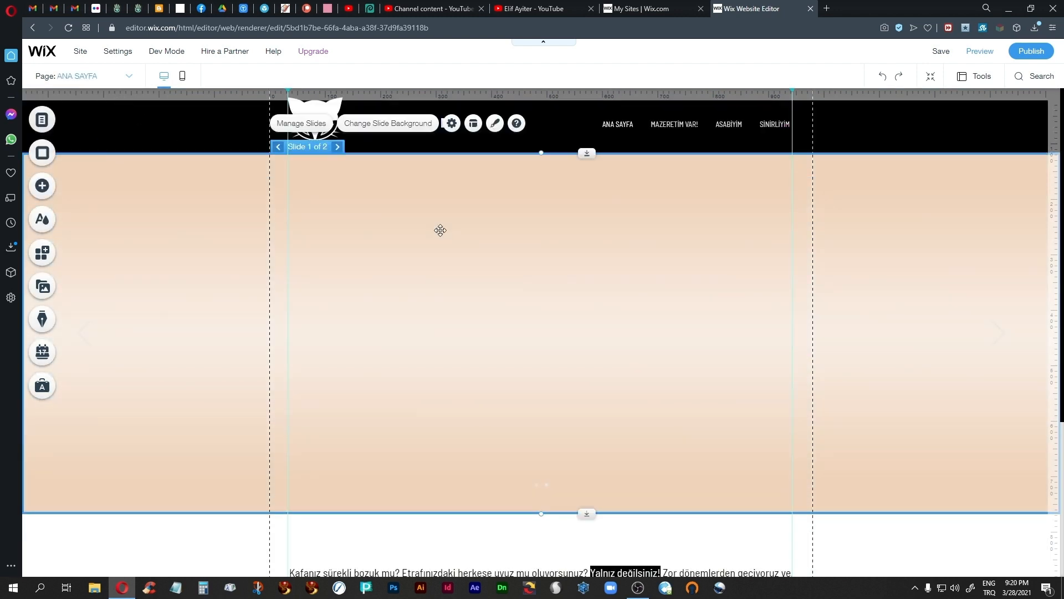
{"action": "left_click", "coordinate": [440, 230]}
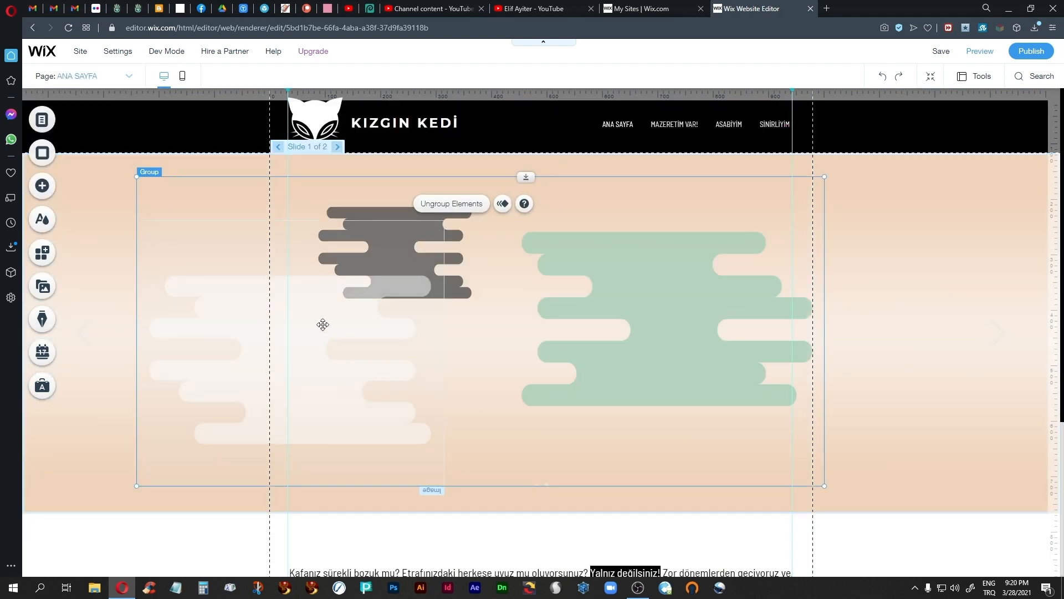
{"action": "left_click_drag", "start_coordinate": [323, 323], "coordinate": [369, 317]}
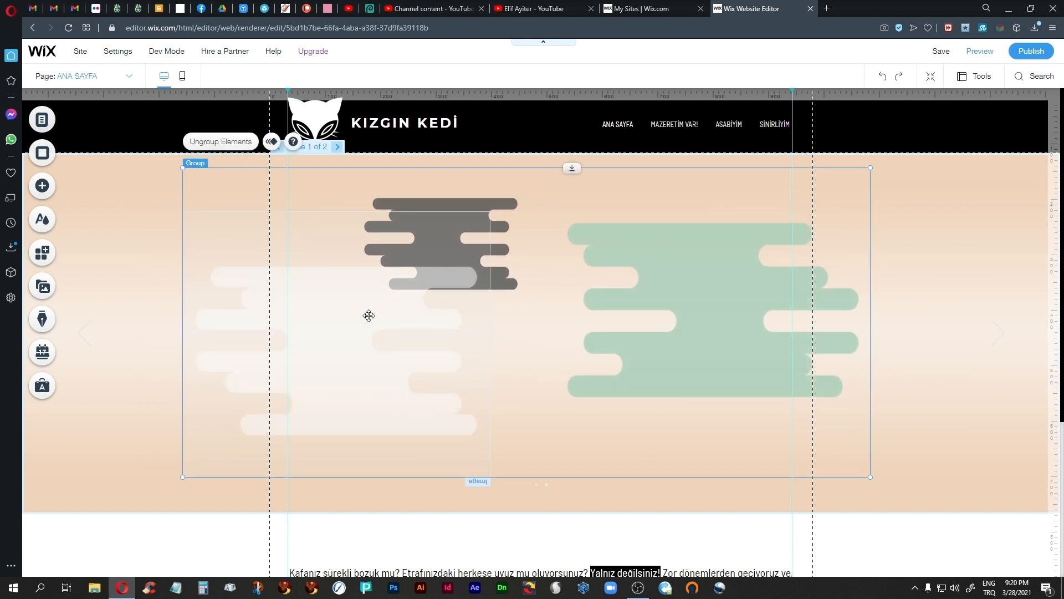
{"action": "left_click", "coordinate": [141, 288]}
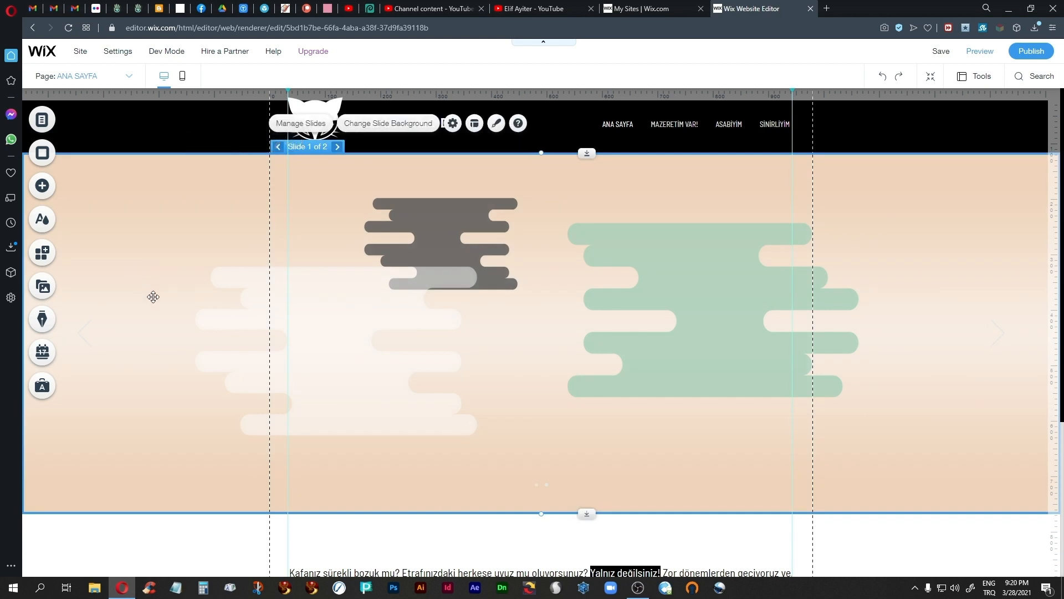
Step: Examine the Expand-In animation settings of the green vector shape on slide 1
{"action": "left_click", "coordinate": [727, 308]}
{"action": "left_click", "coordinate": [725, 310]}
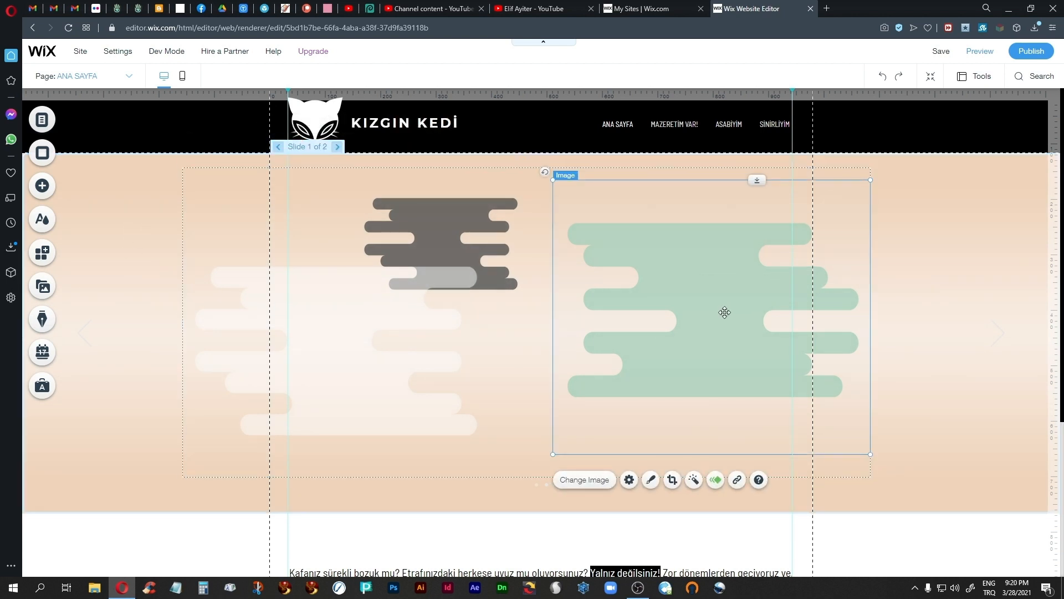
{"action": "left_click", "coordinate": [716, 480]}
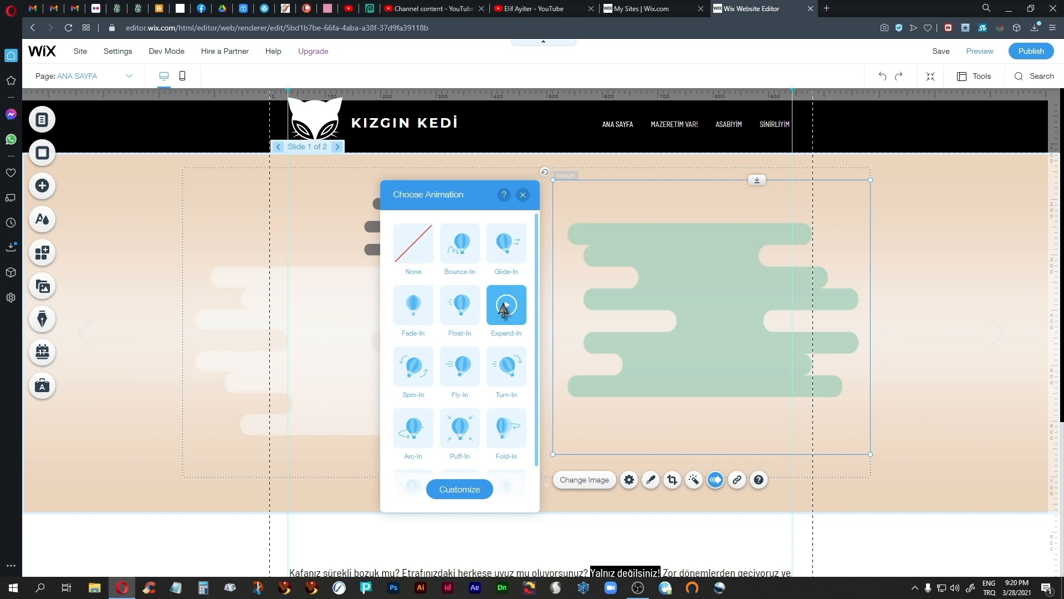
{"action": "left_click", "coordinate": [466, 493]}
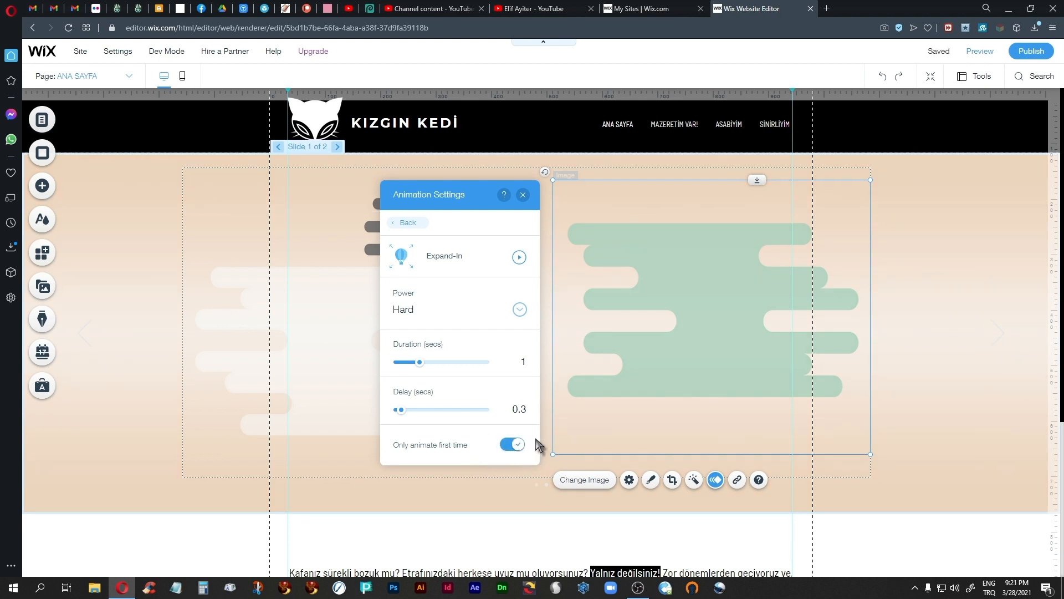
{"action": "left_click", "coordinate": [522, 195]}
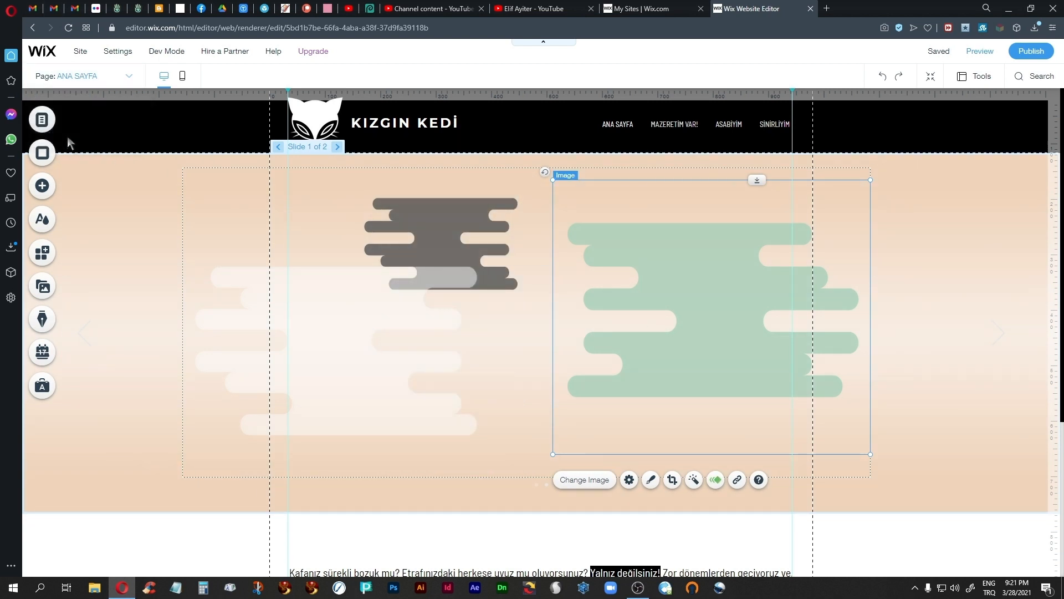
Step: Add the black cat image 54194-ai (20).png from the cats folder and place it in the middle of slide 1
{"action": "left_click", "coordinate": [41, 186]}
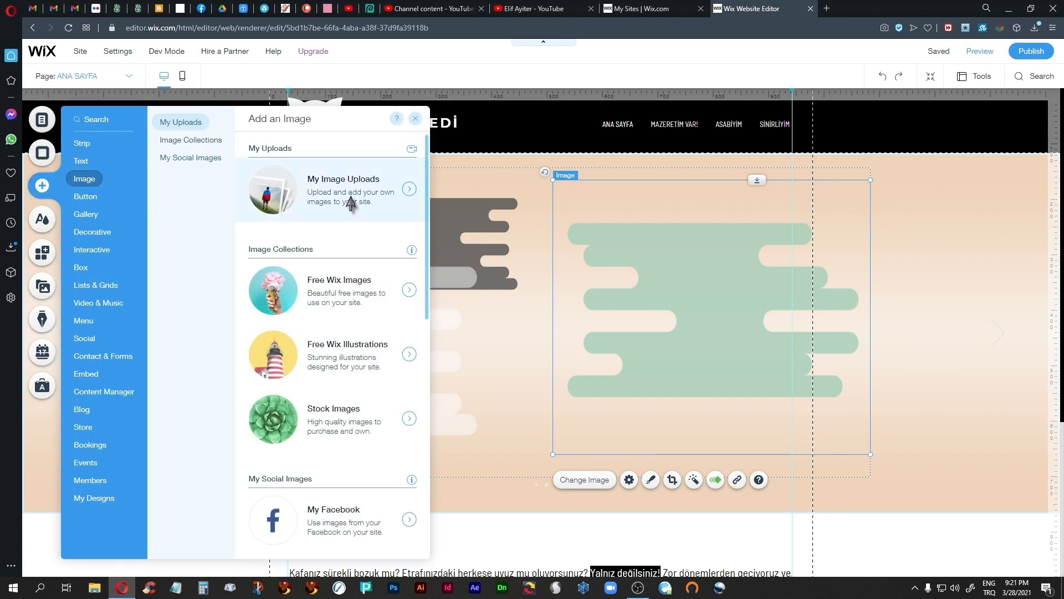
{"action": "left_click", "coordinate": [350, 200]}
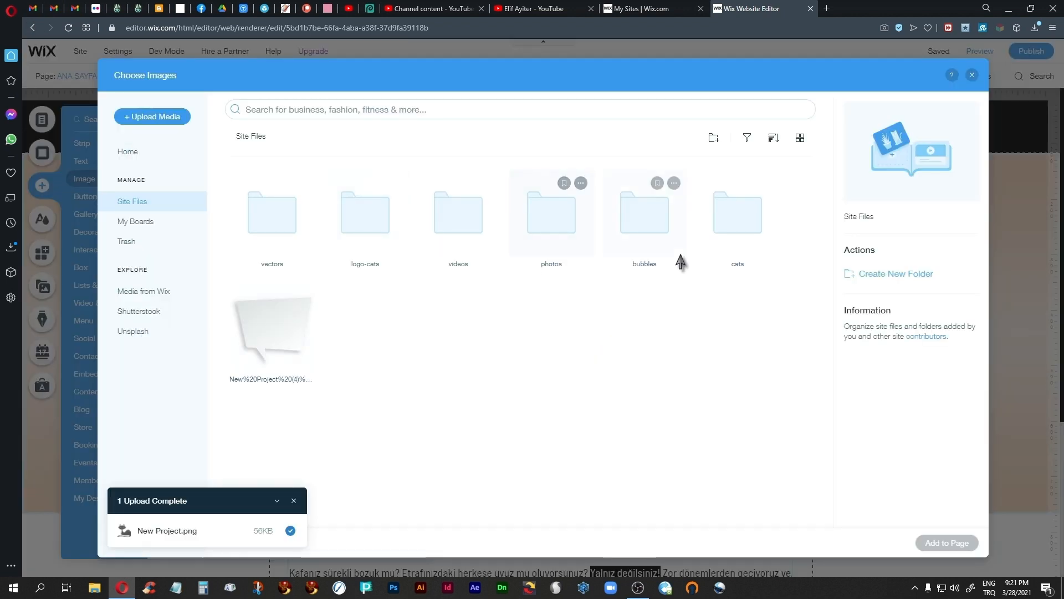
{"action": "double_click", "coordinate": [734, 213]}
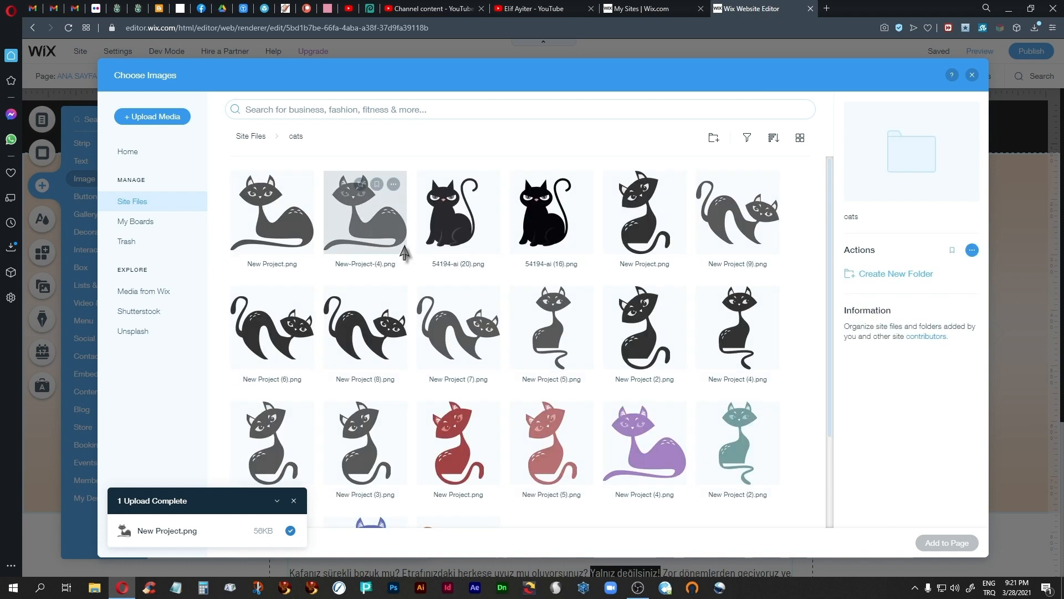
{"action": "left_click", "coordinate": [458, 219]}
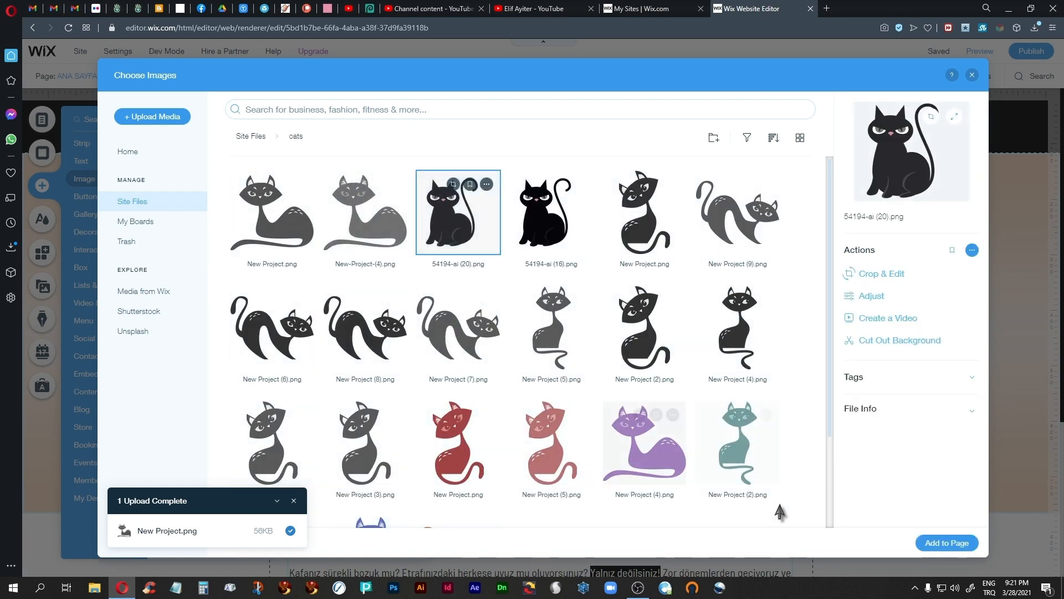
{"action": "left_click", "coordinate": [947, 542]}
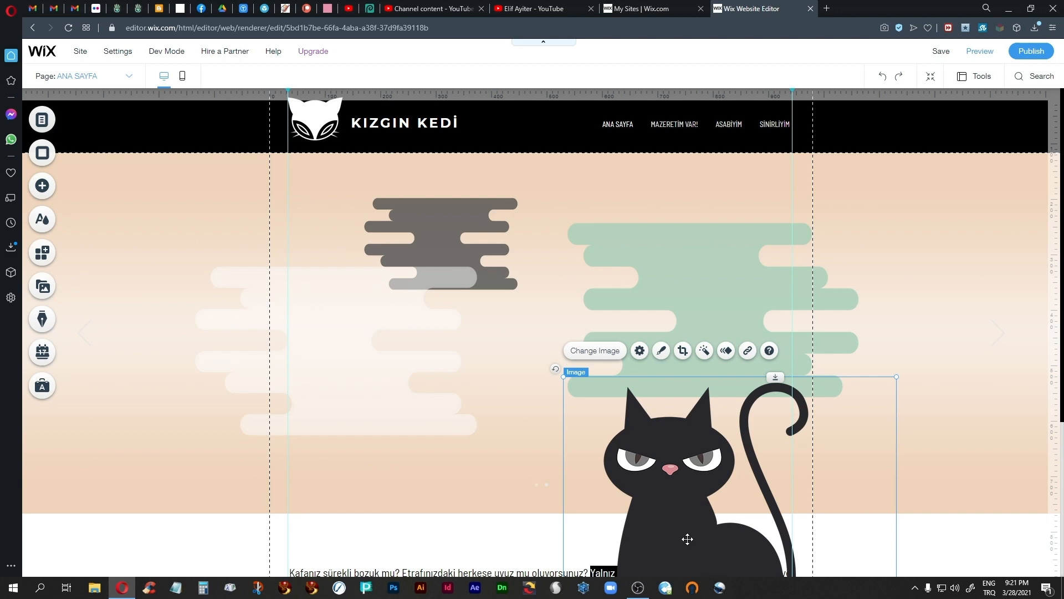
{"action": "left_click_drag", "start_coordinate": [687, 538], "coordinate": [542, 325]}
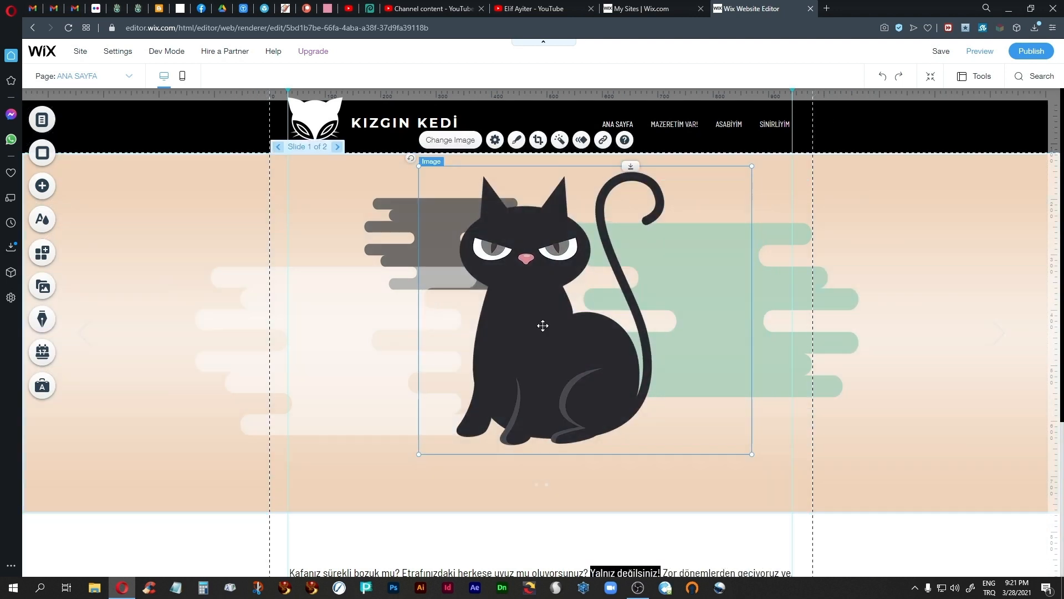
Step: Crop the empty space off both sides of the black cat image on slide 1
{"action": "left_click", "coordinate": [537, 139]}
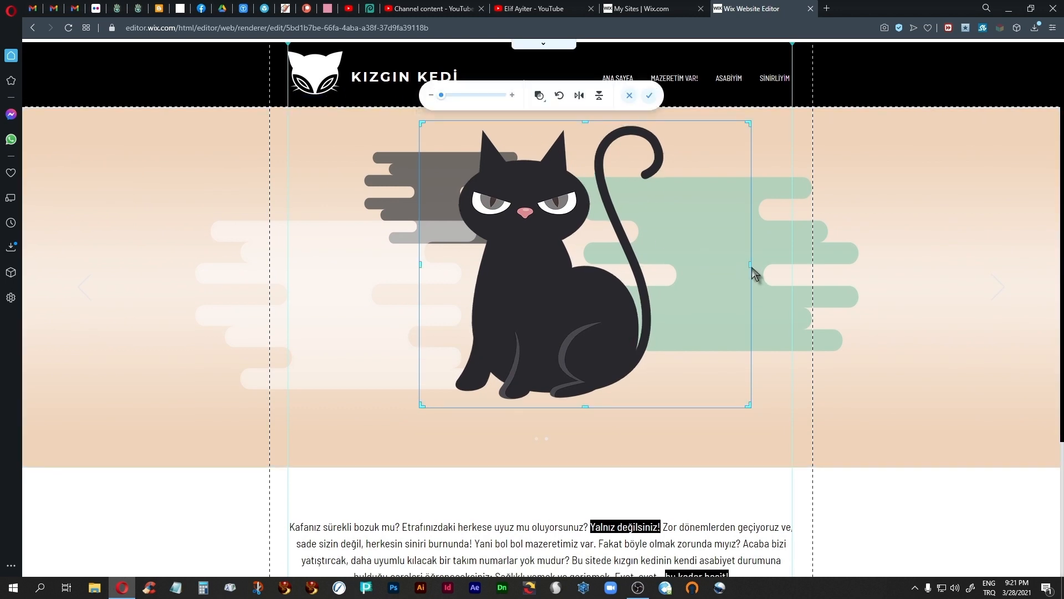
{"action": "left_click_drag", "start_coordinate": [750, 266], "coordinate": [672, 267]}
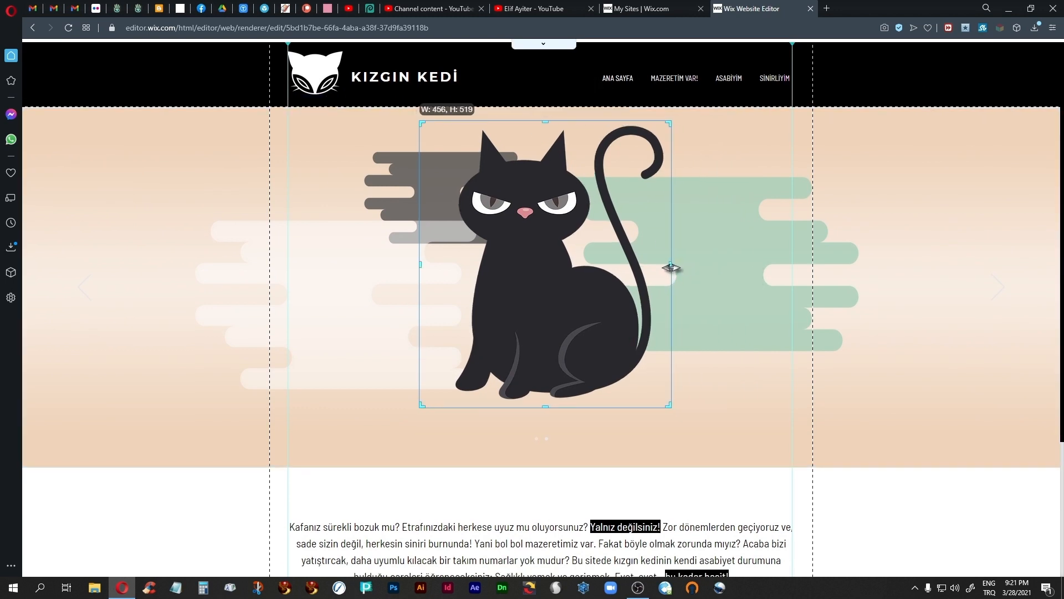
{"action": "left_click_drag", "start_coordinate": [421, 265], "coordinate": [435, 266]}
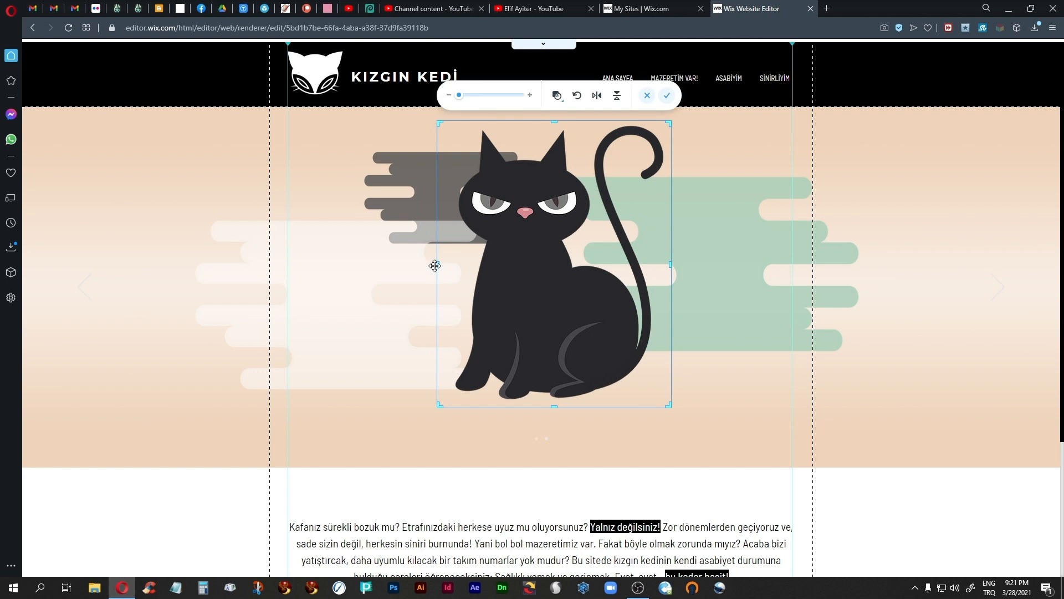
{"action": "left_click", "coordinate": [667, 95]}
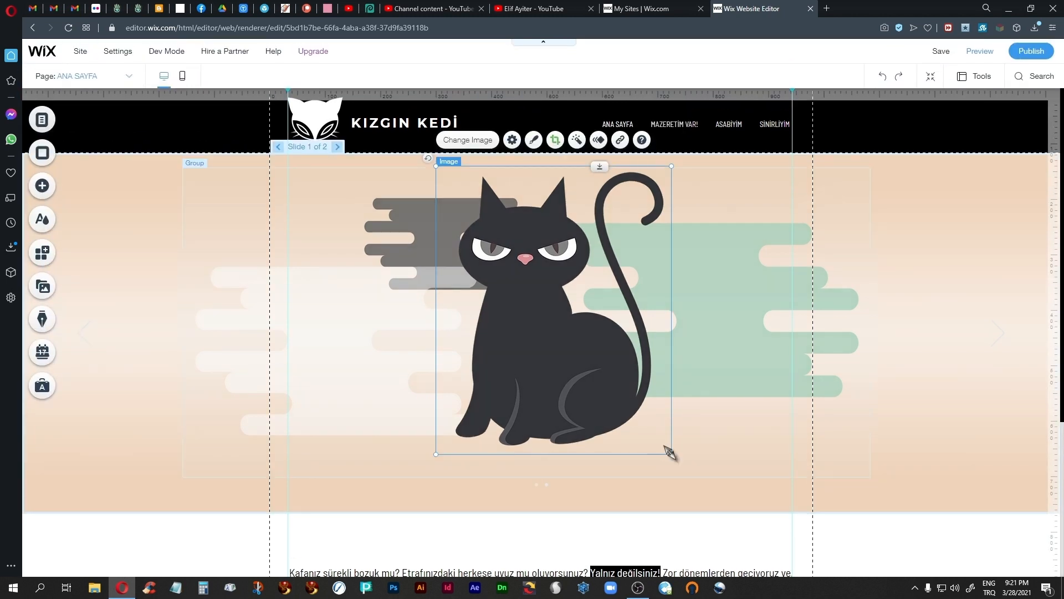
Step: Enlarge the cropped cat to nearly the full slide height and position it in the middle of slide 1
{"action": "left_click_drag", "start_coordinate": [671, 454], "coordinate": [710, 490]}
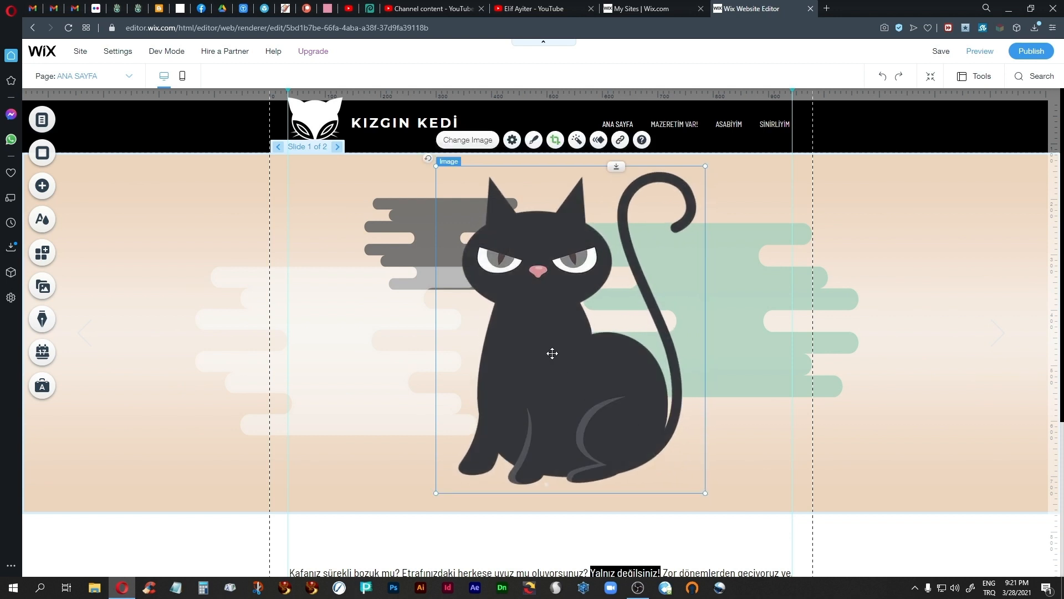
{"action": "left_click_drag", "start_coordinate": [553, 349], "coordinate": [544, 342]}
{"action": "left_click_drag", "start_coordinate": [689, 482], "coordinate": [705, 496]}
{"action": "left_click_drag", "start_coordinate": [565, 360], "coordinate": [558, 363]}
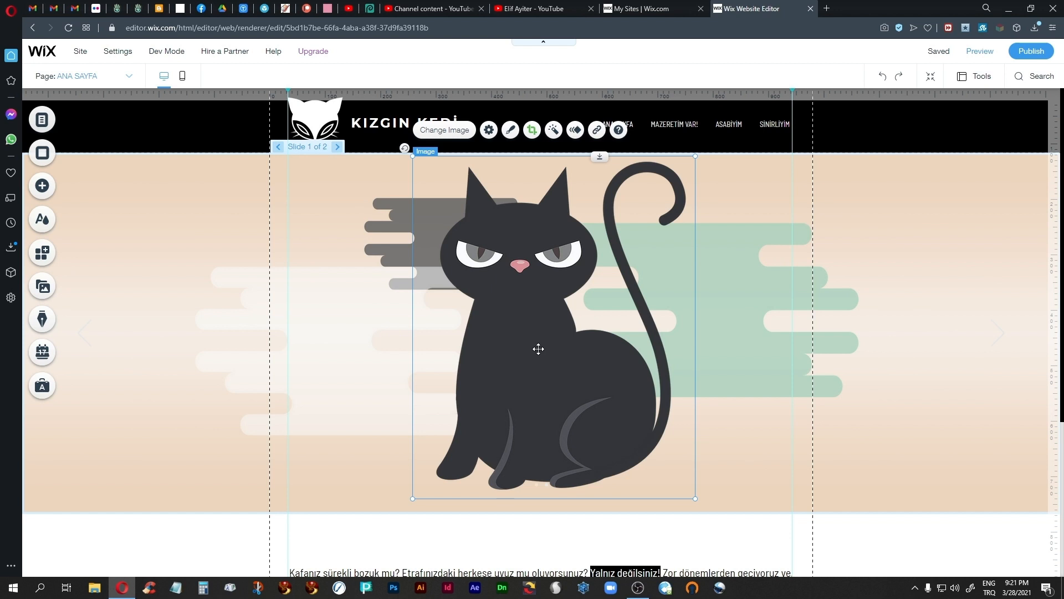
Step: Give the cat a Float-In animation from the bottom with duration 0.65, delay 0.6 and only animate first time enabled
{"action": "left_click", "coordinate": [539, 348]}
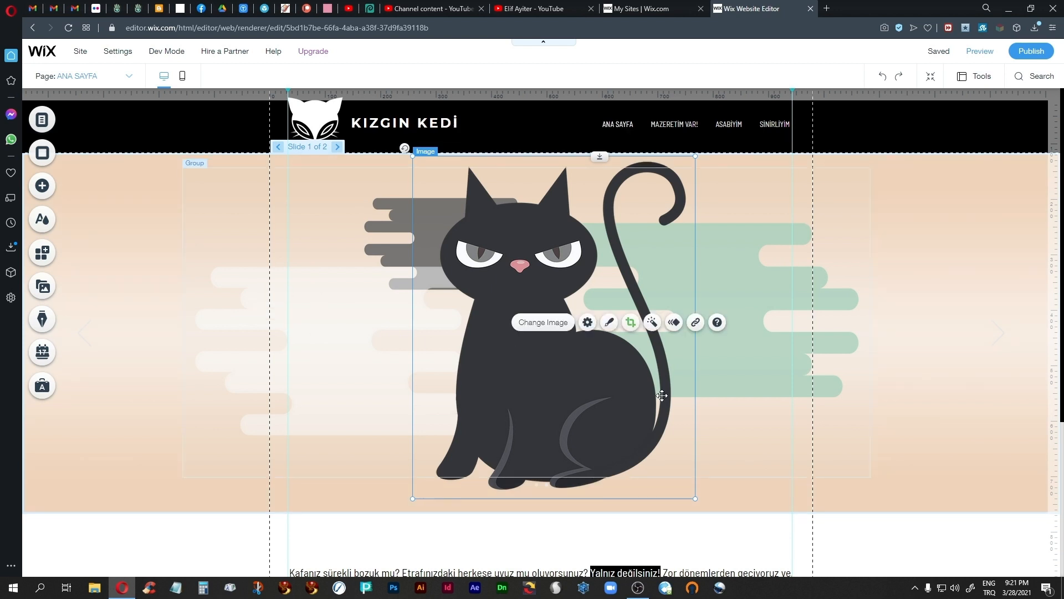
{"action": "left_click", "coordinate": [674, 322]}
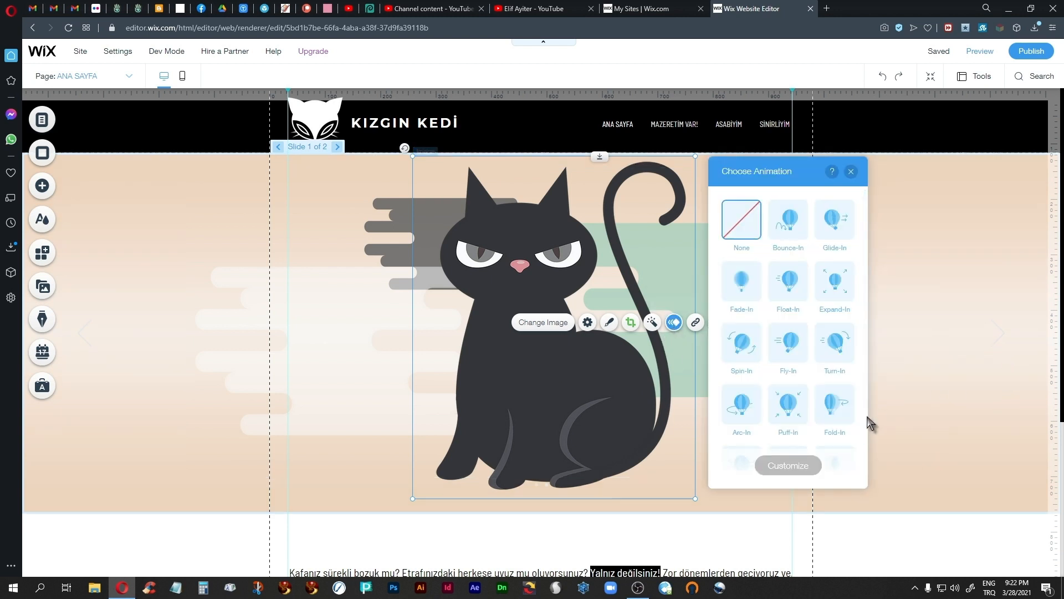
{"action": "left_click", "coordinate": [789, 287]}
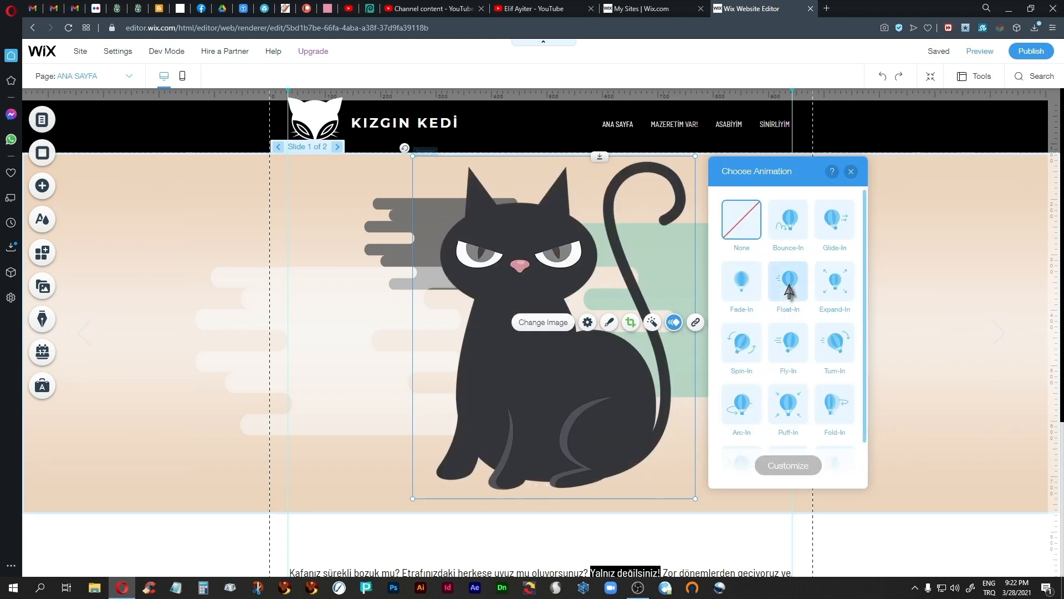
{"action": "left_click", "coordinate": [781, 472]}
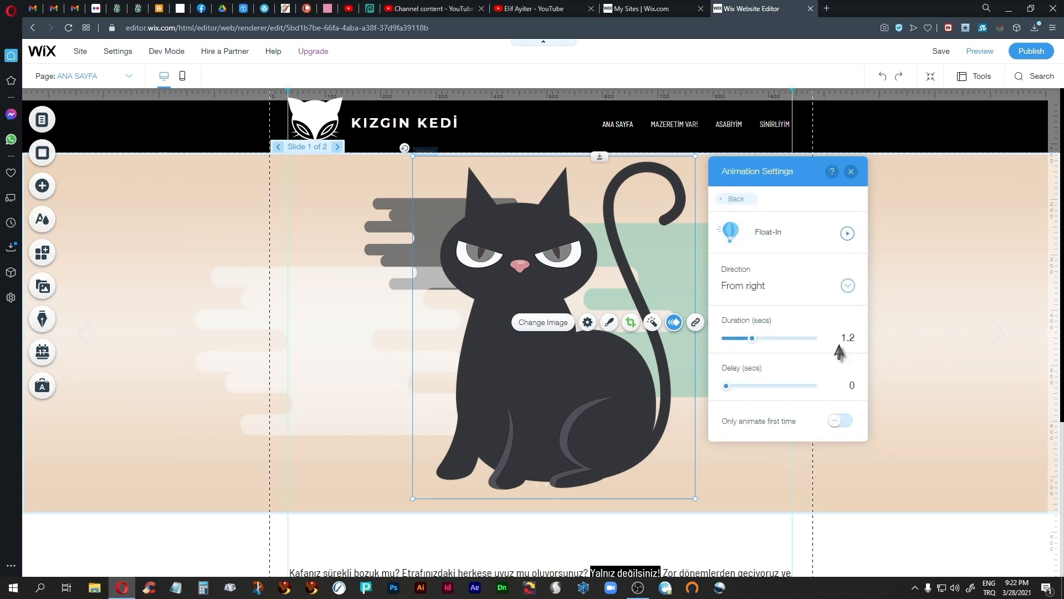
{"action": "left_click", "coordinate": [849, 287]}
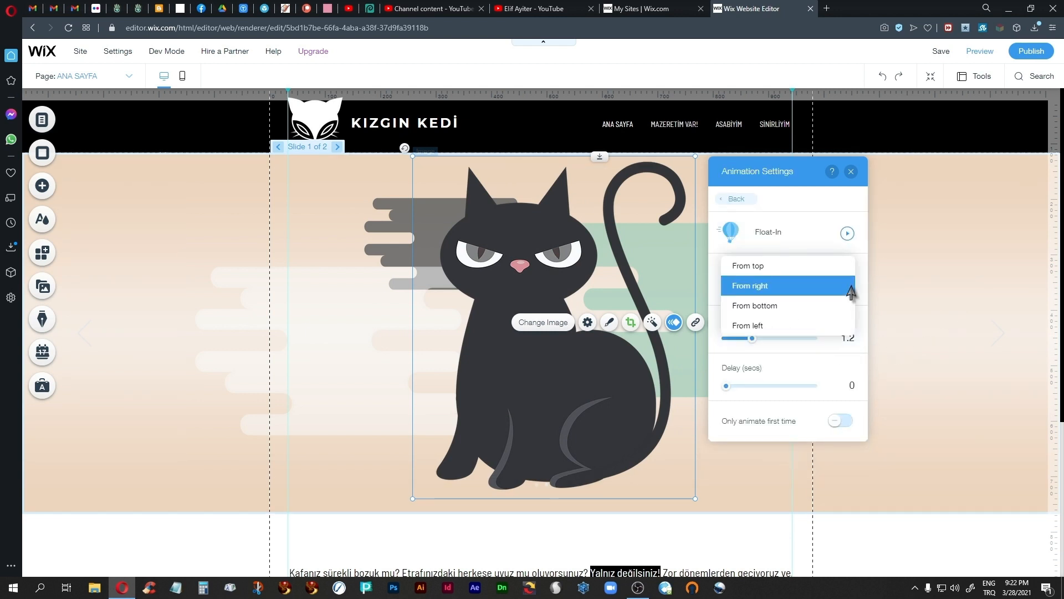
{"action": "left_click", "coordinate": [779, 306]}
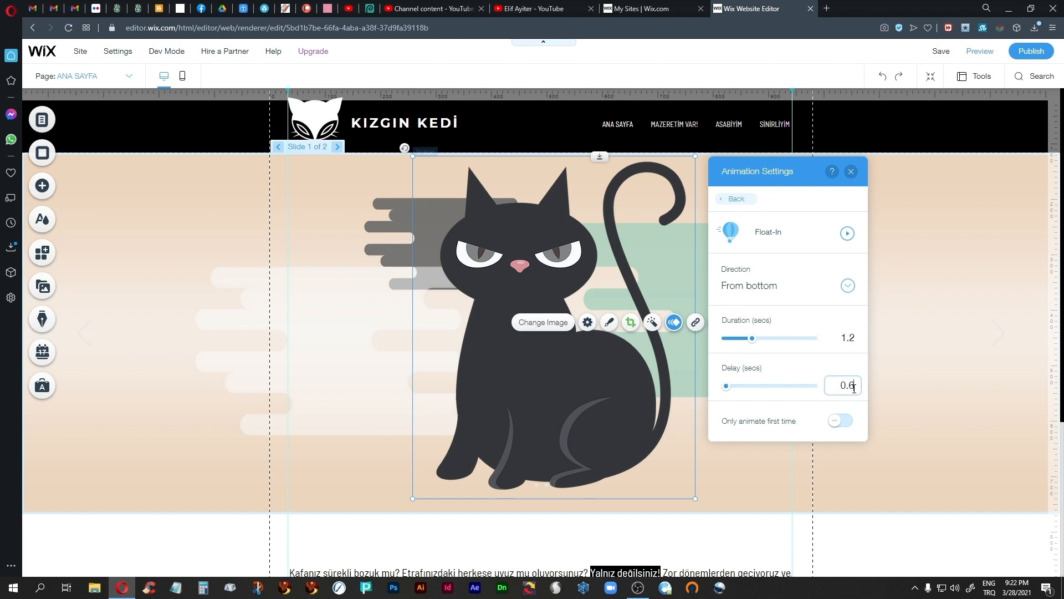
{"action": "left_click", "coordinate": [838, 420]}
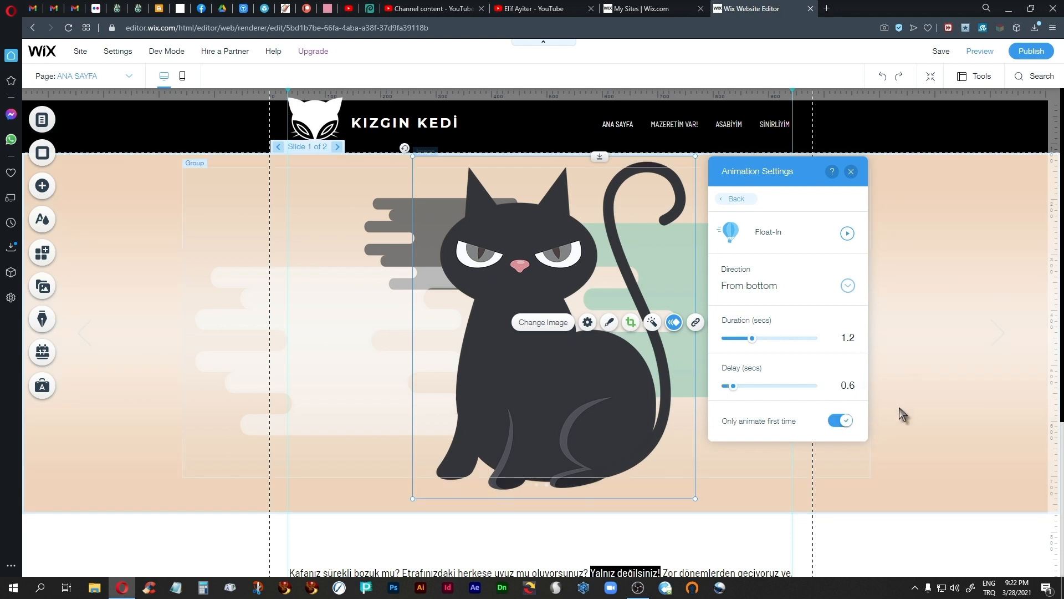
{"action": "left_click_drag", "start_coordinate": [752, 340], "coordinate": [738, 357]}
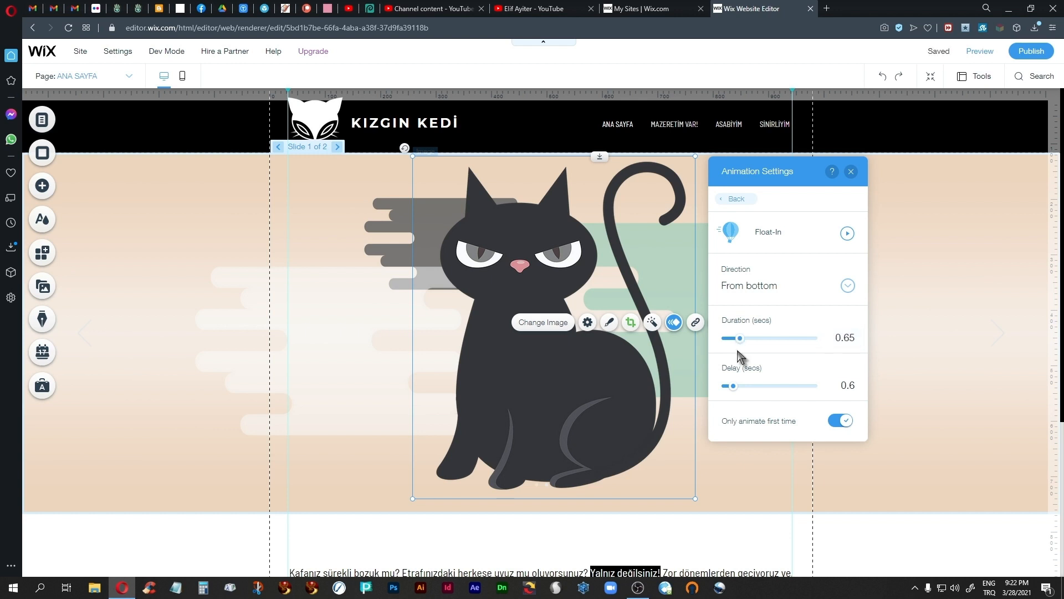
{"action": "left_click", "coordinate": [851, 171]}
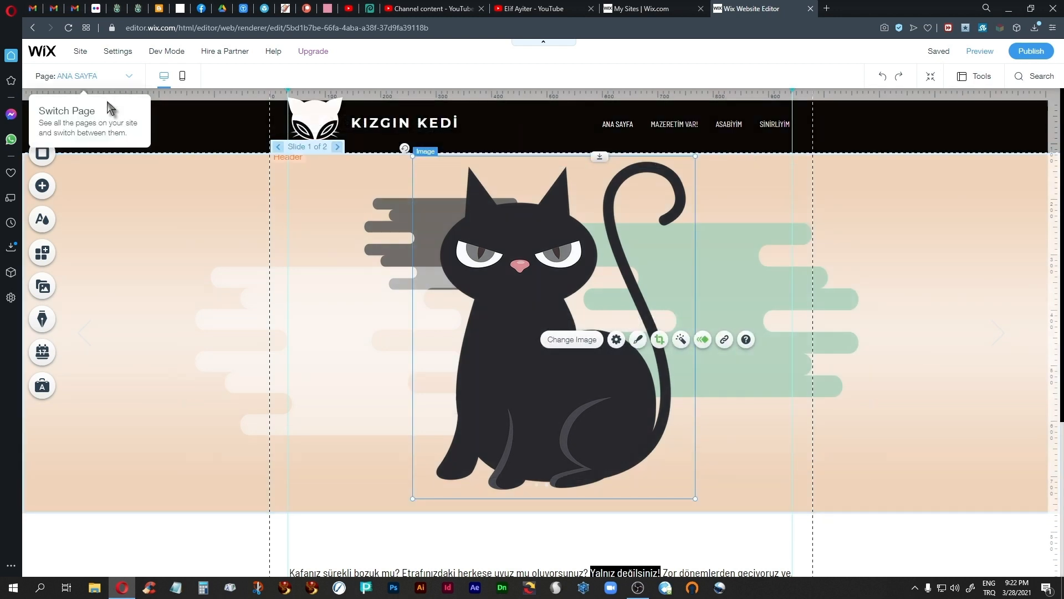
Step: Open the library page and move the striped vector shape group down and to the right, clear of the upper speech bubbles
{"action": "left_click", "coordinate": [111, 76]}
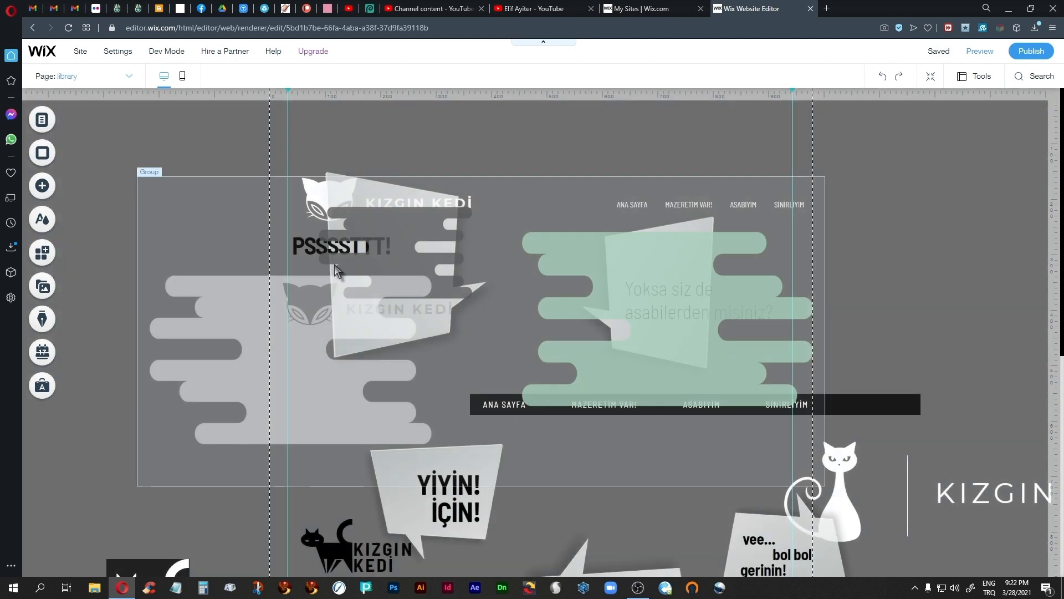
{"action": "left_click", "coordinate": [391, 255]}
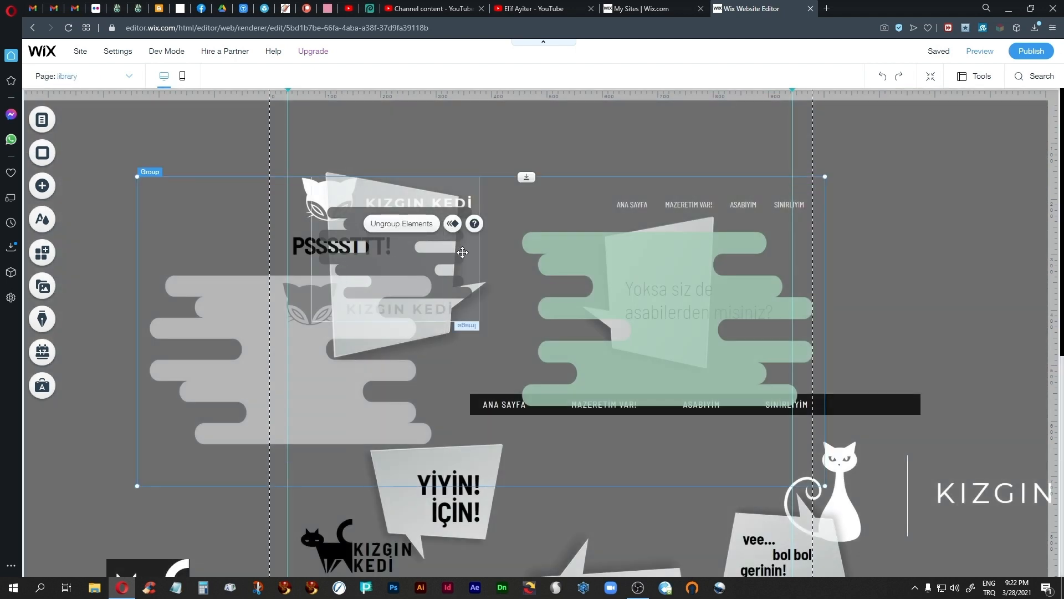
{"action": "mouse_move", "coordinate": [269, 361]}
{"action": "left_mouse_down"}
{"action": "mouse_move", "coordinate": [355, 413]}
{"action": "mouse_move", "coordinate": [729, 570]}
{"action": "left_mouse_up"}
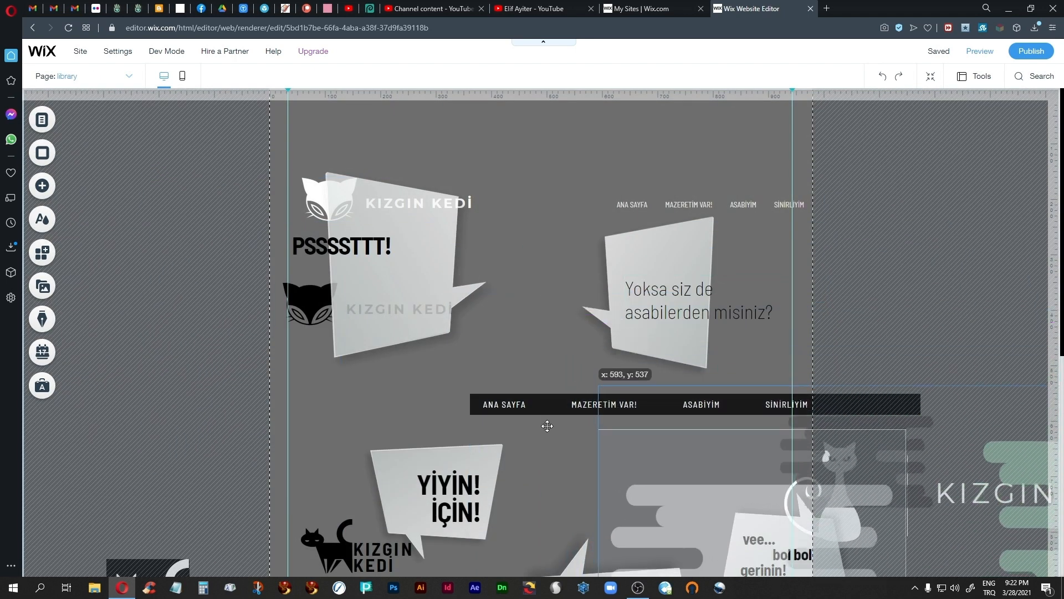
Step: Copy the PSSSSTTT! and "Yoksa siz de asabilerden misiniz?" bubble groups from the library to slide 1 of ANA SAYFA and shift them slightly down
{"action": "left_click", "coordinate": [412, 268]}
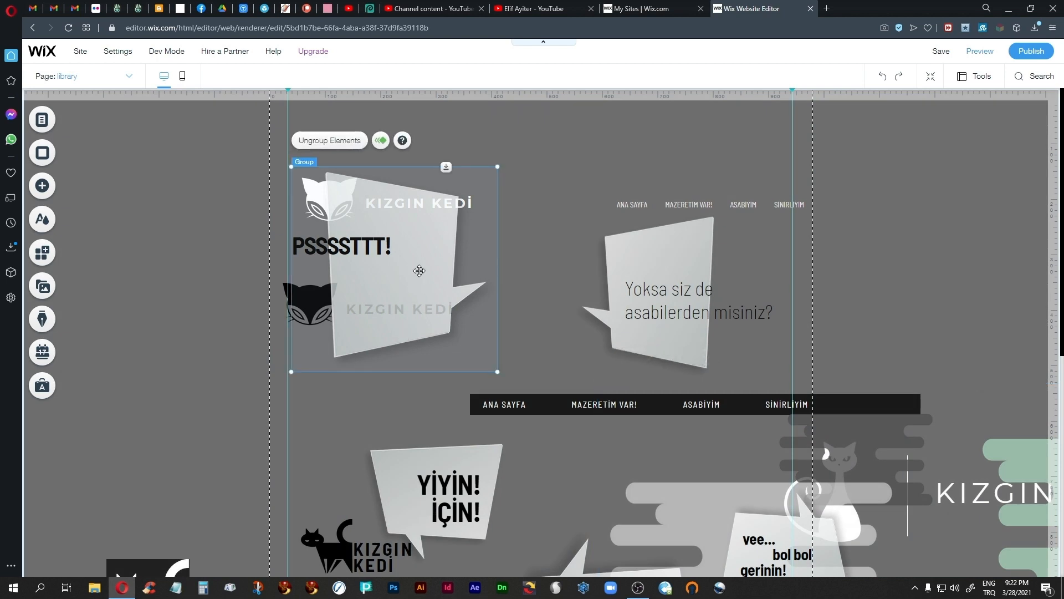
{"action": "left_click", "coordinate": [644, 258], "text": "shift"}
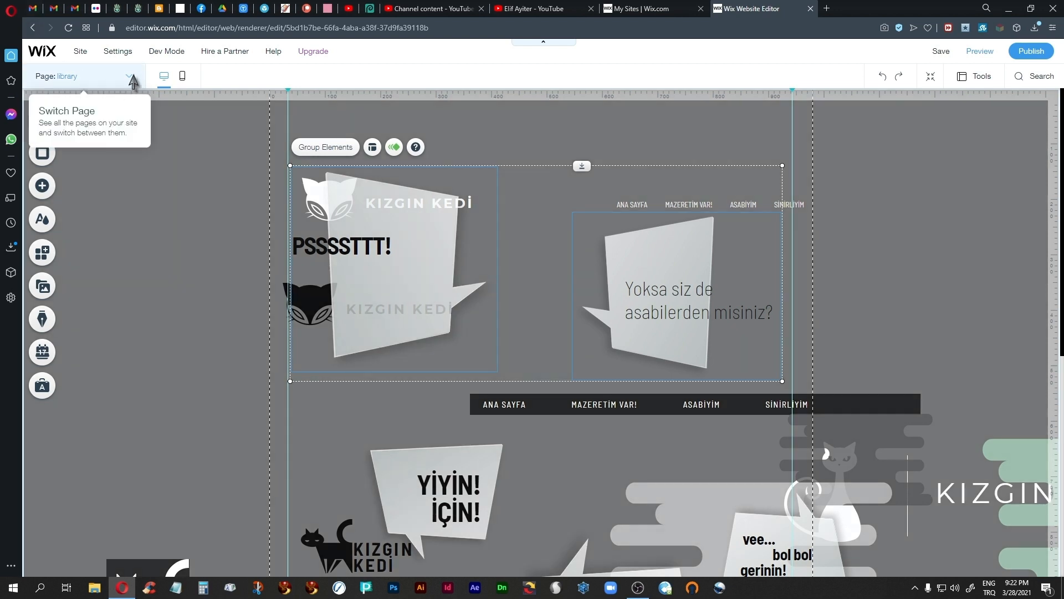
{"action": "left_click", "coordinate": [128, 76]}
{"action": "left_click", "coordinate": [81, 95]}
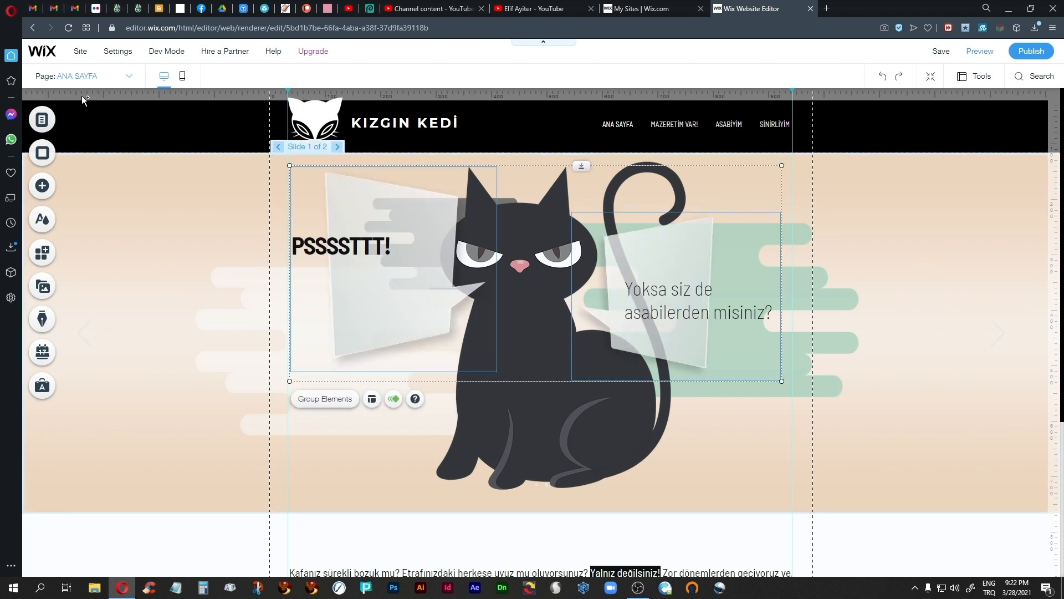
{"action": "left_click_drag", "start_coordinate": [409, 285], "coordinate": [406, 287]}
{"action": "key", "text": "Down"}
{"action": "key", "text": "Down"}
{"action": "key", "text": "Down"}
{"action": "key", "text": "Down"}
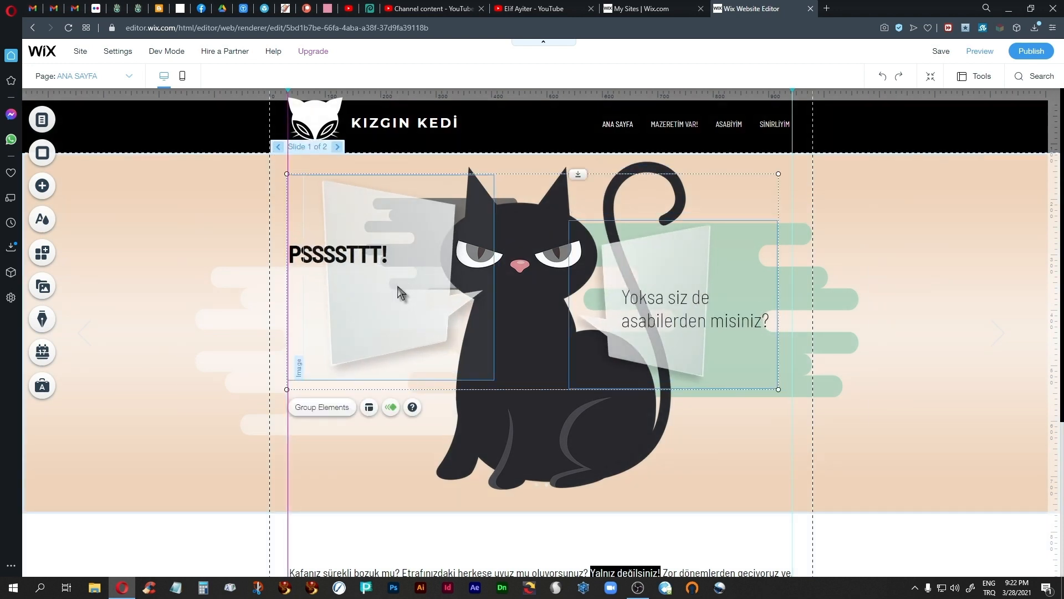
Step: Move the "Yoksa siz de asabilerden misiniz?" bubble group slightly down and left, closer to the cat
{"action": "left_click", "coordinate": [710, 418]}
{"action": "left_click", "coordinate": [710, 417]}
{"action": "left_click", "coordinate": [668, 280]}
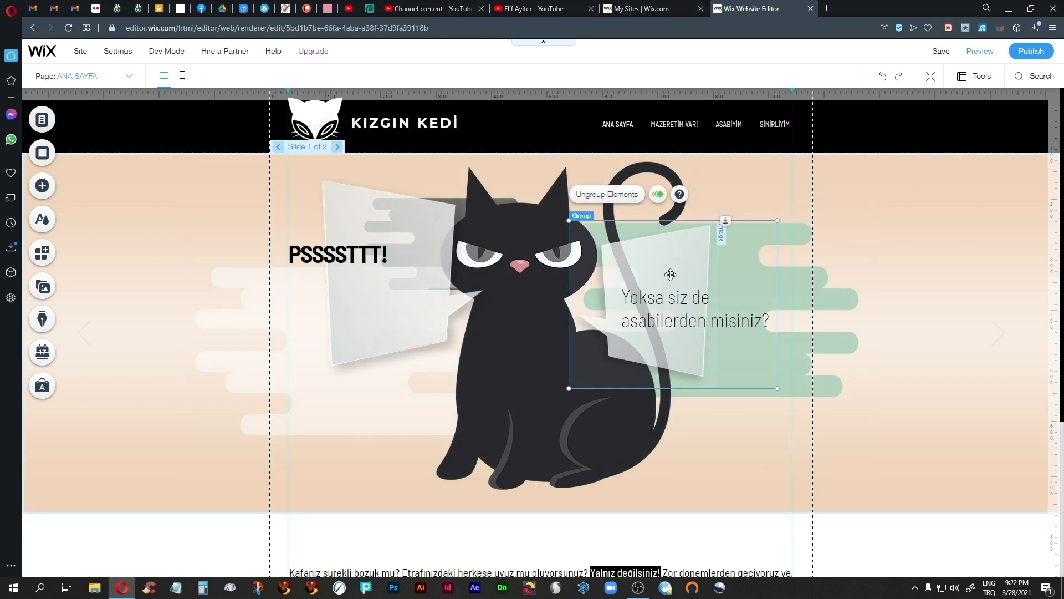
{"action": "left_click_drag", "start_coordinate": [670, 271], "coordinate": [655, 274]}
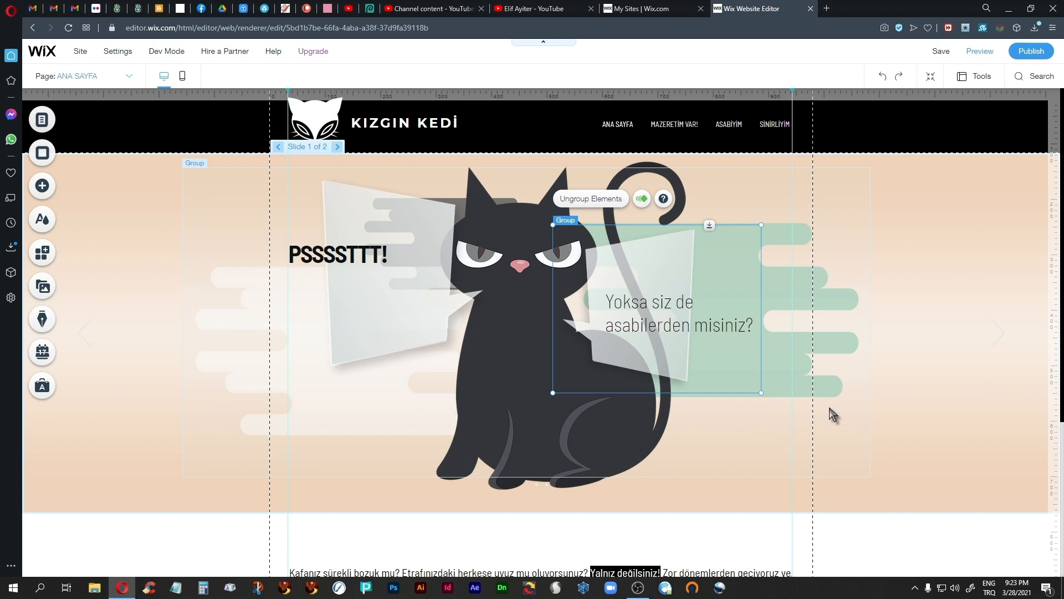
{"action": "left_click", "coordinate": [432, 328]}
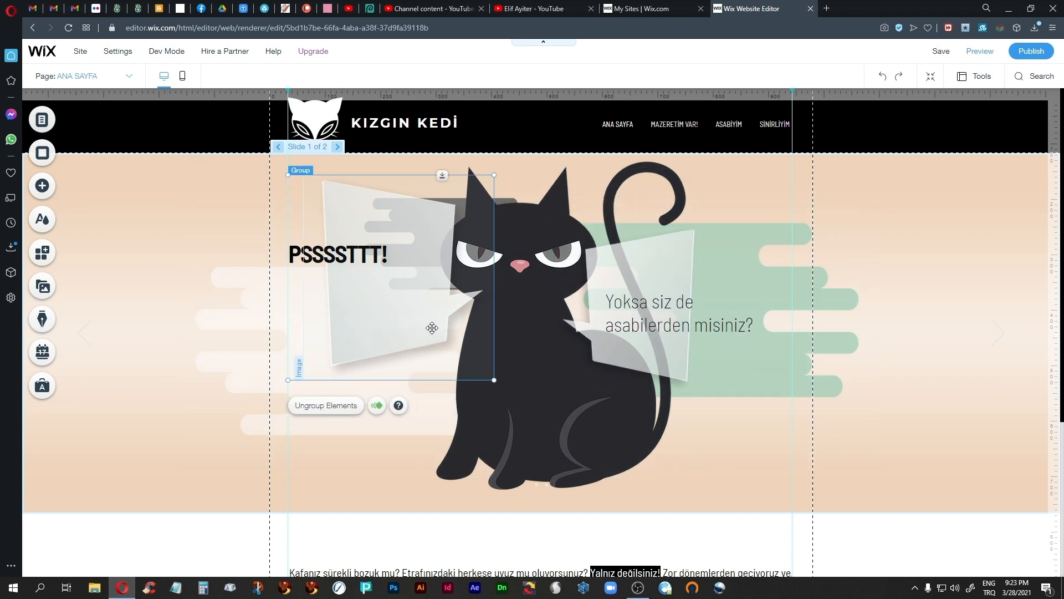
{"action": "left_click", "coordinate": [434, 328]}
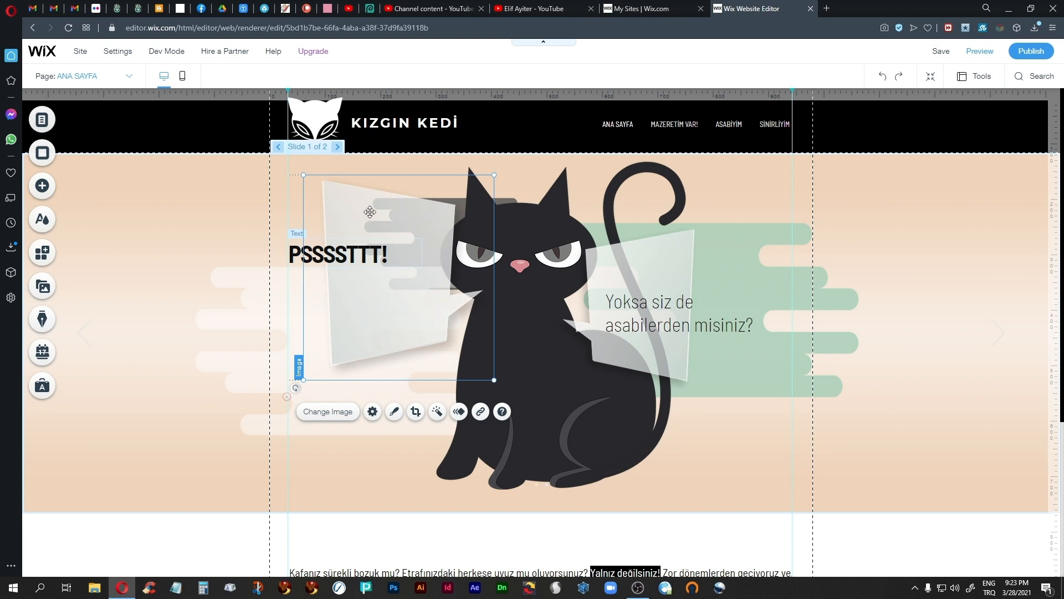
Step: Open Freepik in a new browser tab and search all resources for talk bubbles
{"action": "left_click", "coordinate": [826, 9]}
{"action": "left_click", "coordinate": [356, 259]}
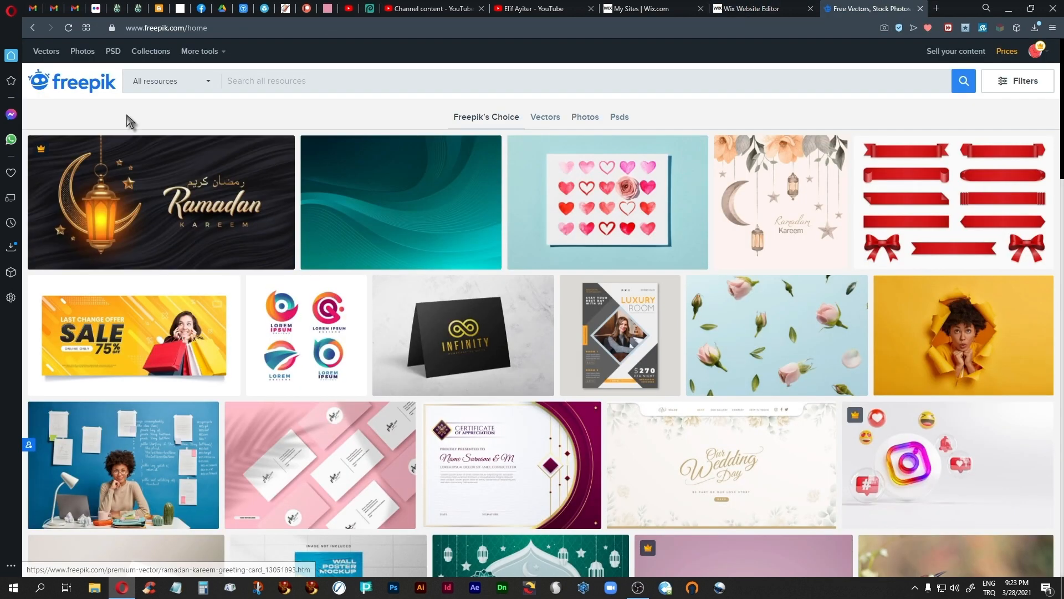
{"action": "left_click", "coordinate": [244, 74]}
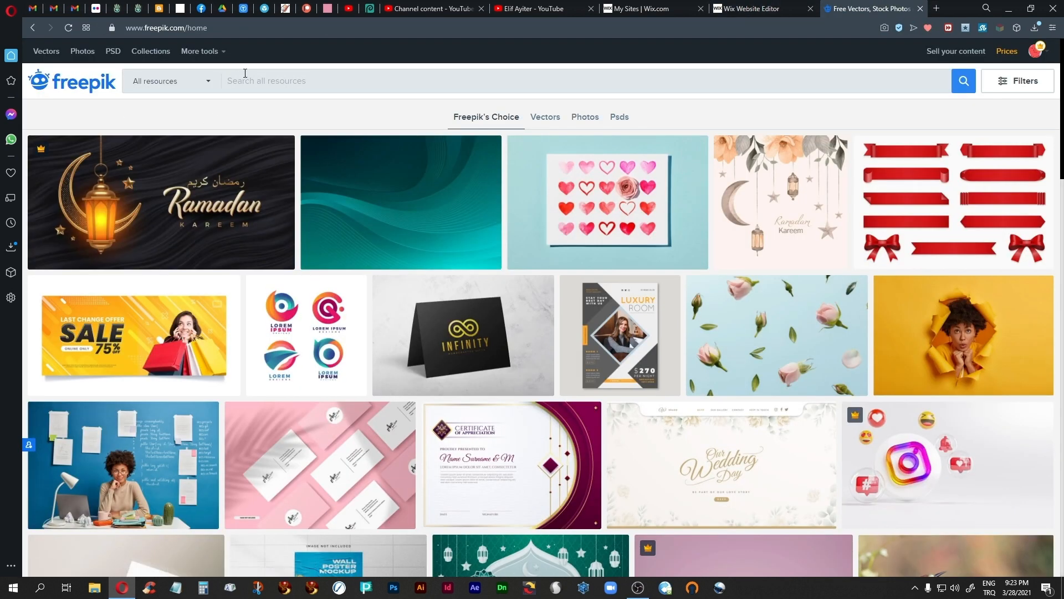
{"action": "type", "text": "talk bubbles"}
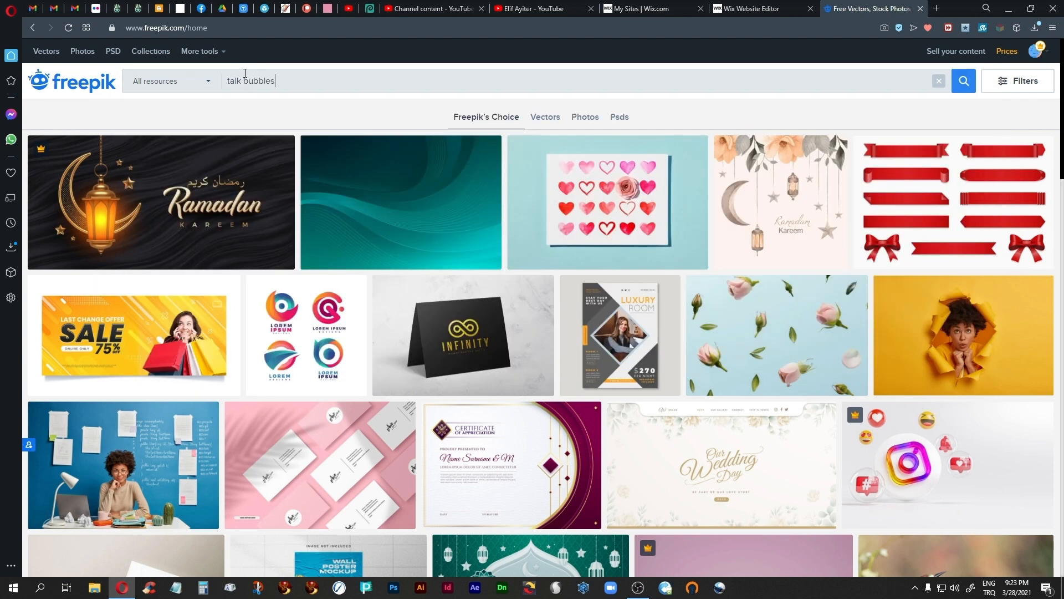
{"action": "key", "text": "Return"}
Step: Browse the first two pages of talk bubbles results for suitable speech bubble graphics
{"action": "scroll", "coordinate": [607, 399], "scroll_direction": "down", "scroll_amount": 5}
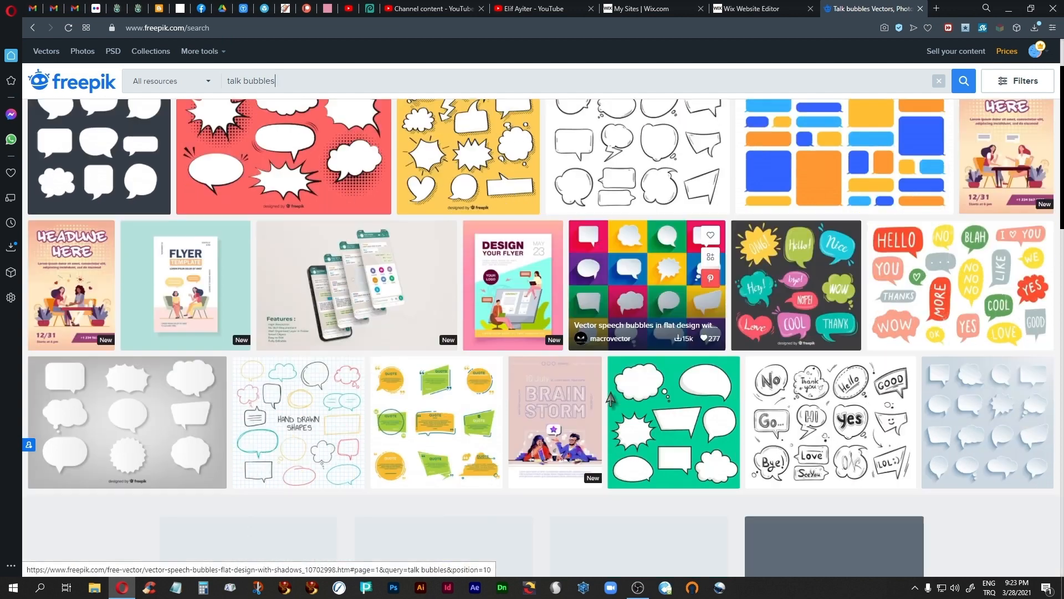
{"action": "scroll", "coordinate": [610, 399], "scroll_direction": "down", "scroll_amount": 7}
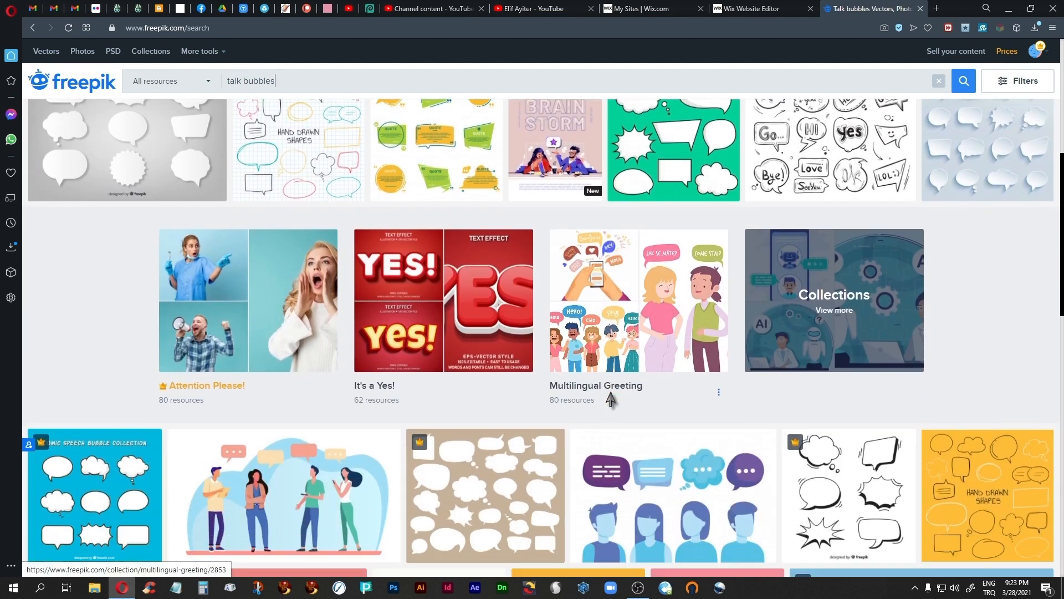
{"action": "scroll", "coordinate": [611, 398], "scroll_direction": "down", "scroll_amount": 8}
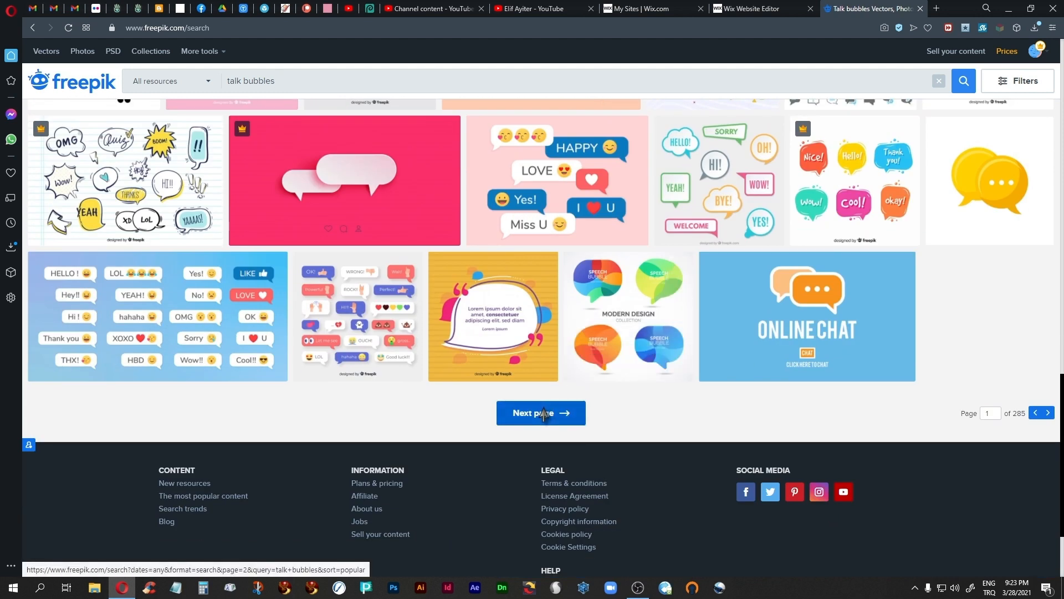
{"action": "left_click", "coordinate": [544, 413]}
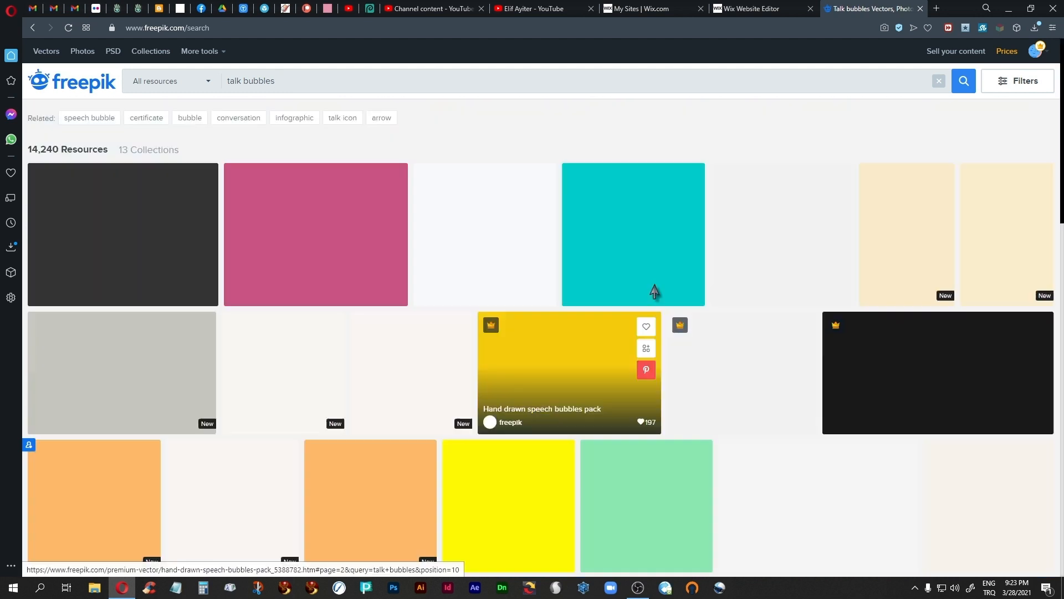
{"action": "scroll", "coordinate": [607, 381], "scroll_direction": "down", "scroll_amount": 3}
{"action": "scroll", "coordinate": [608, 381], "scroll_direction": "down", "scroll_amount": 6}
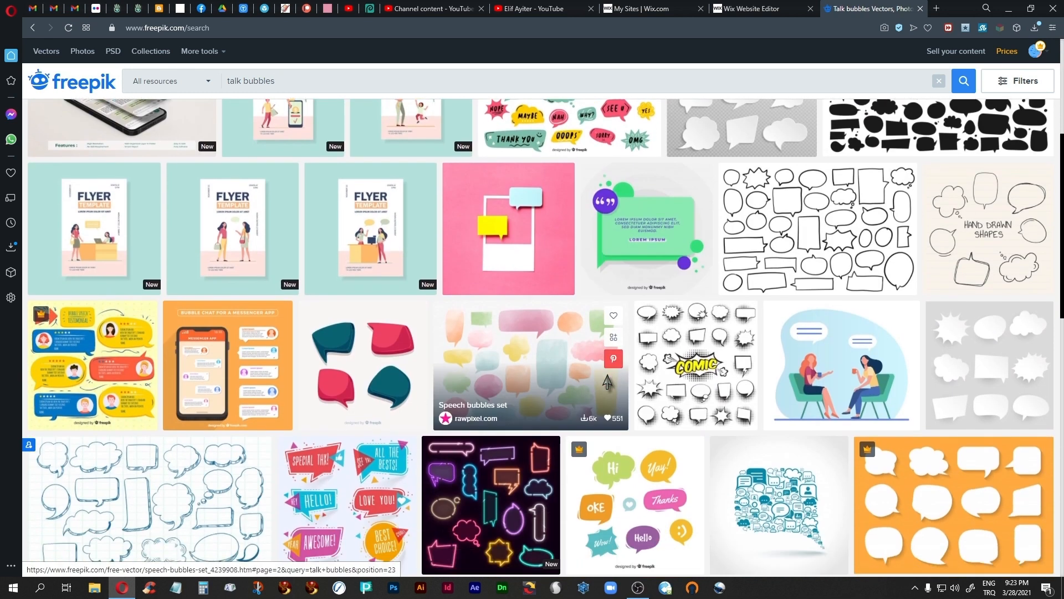
{"action": "scroll", "coordinate": [607, 381], "scroll_direction": "down", "scroll_amount": 2}
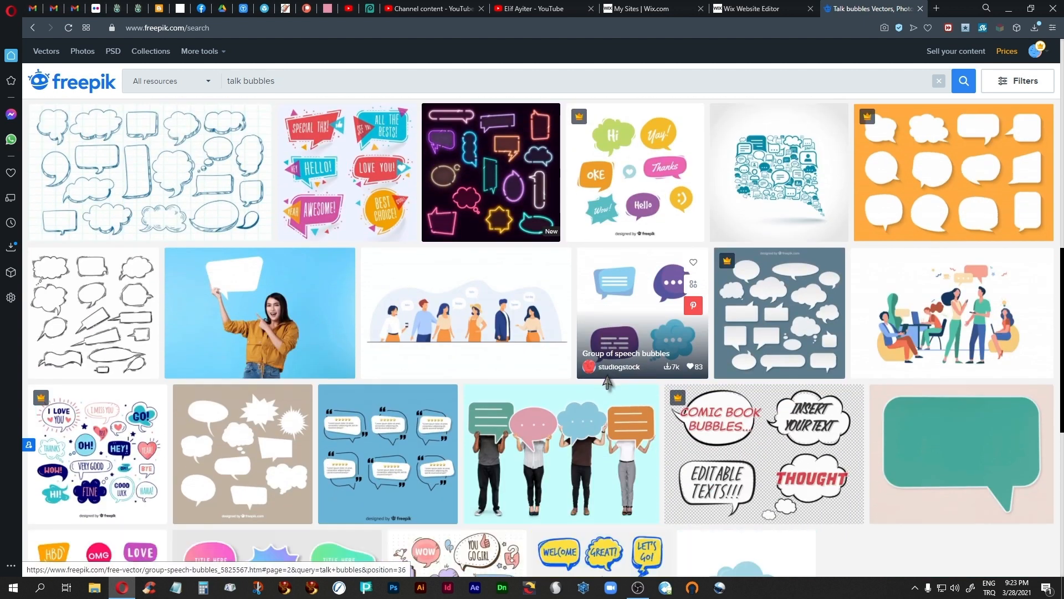
Step: Look through page 3 of the talk bubbles results, view the flat paper-style chat bubbles vector, and switch back to the Wix editor
{"action": "scroll", "coordinate": [608, 382], "scroll_direction": "down", "scroll_amount": 4}
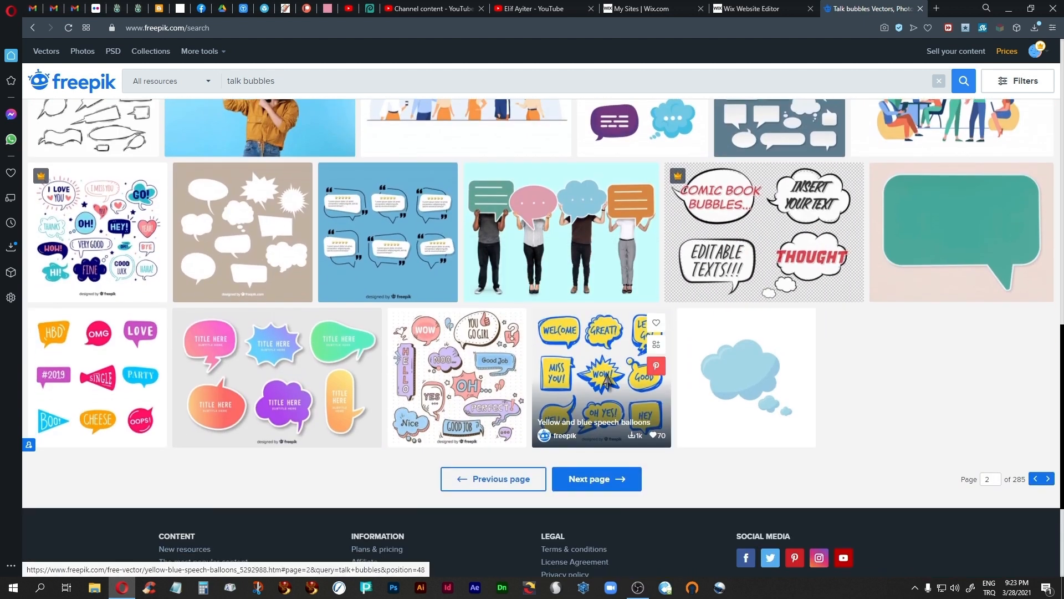
{"action": "left_click", "coordinate": [565, 483]}
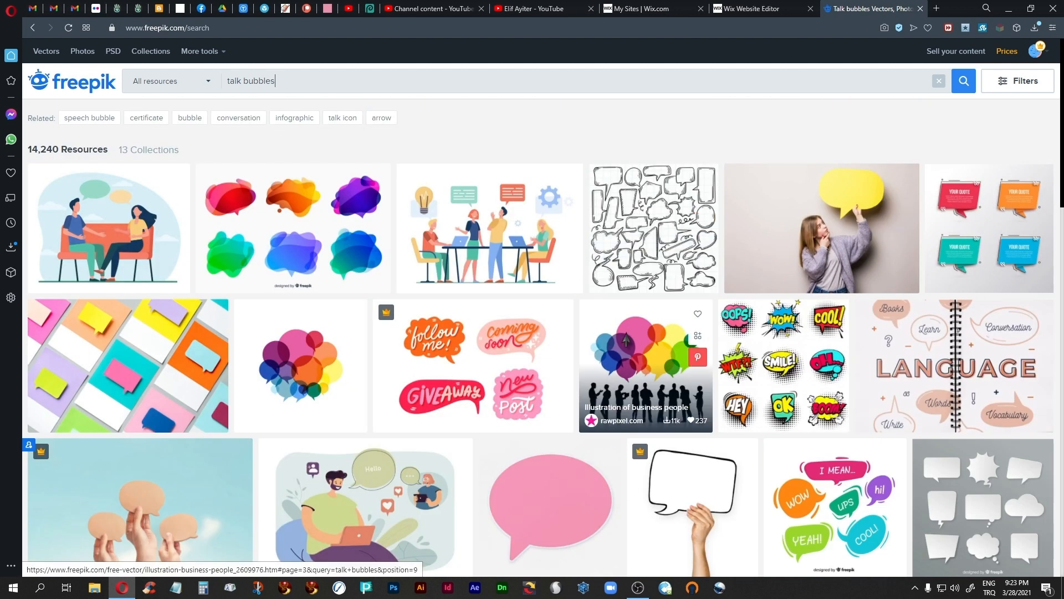
{"action": "scroll", "coordinate": [636, 363], "scroll_direction": "down", "scroll_amount": 3}
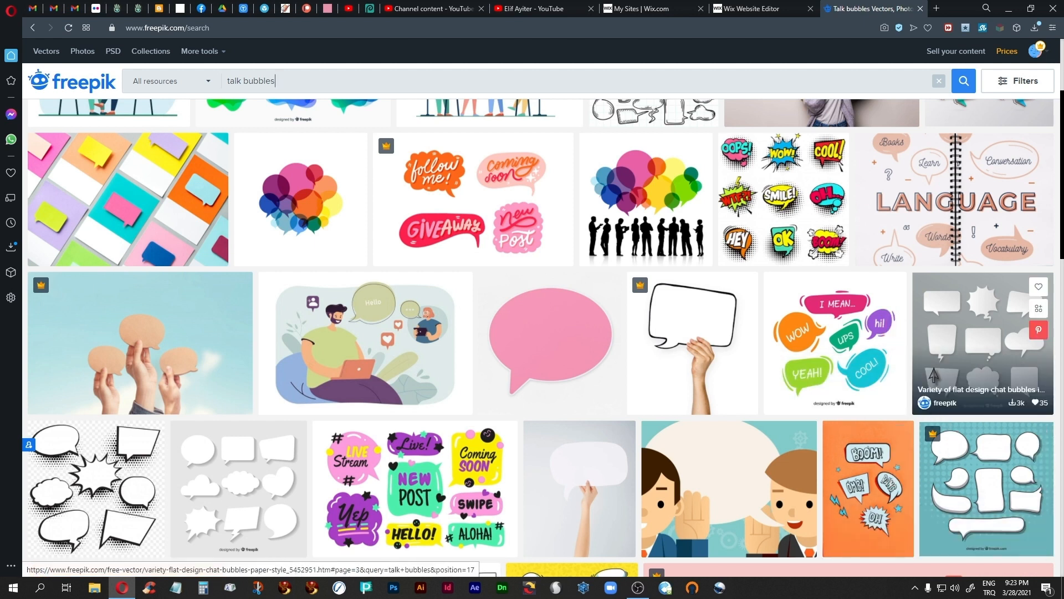
{"action": "left_click", "coordinate": [975, 339]}
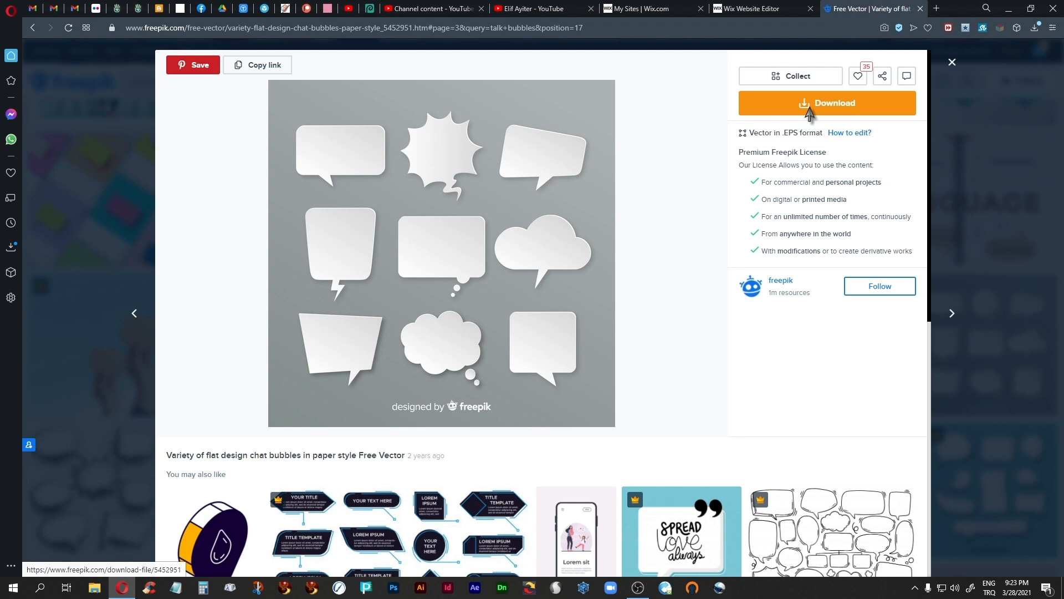
{"action": "left_click", "coordinate": [952, 62]}
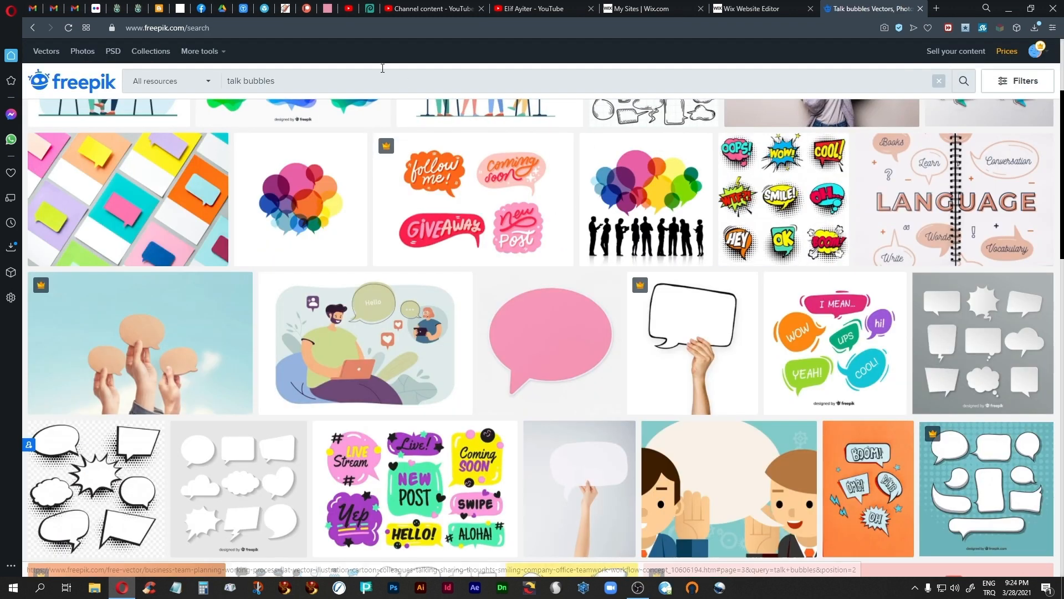
{"action": "left_click", "coordinate": [756, 9]}
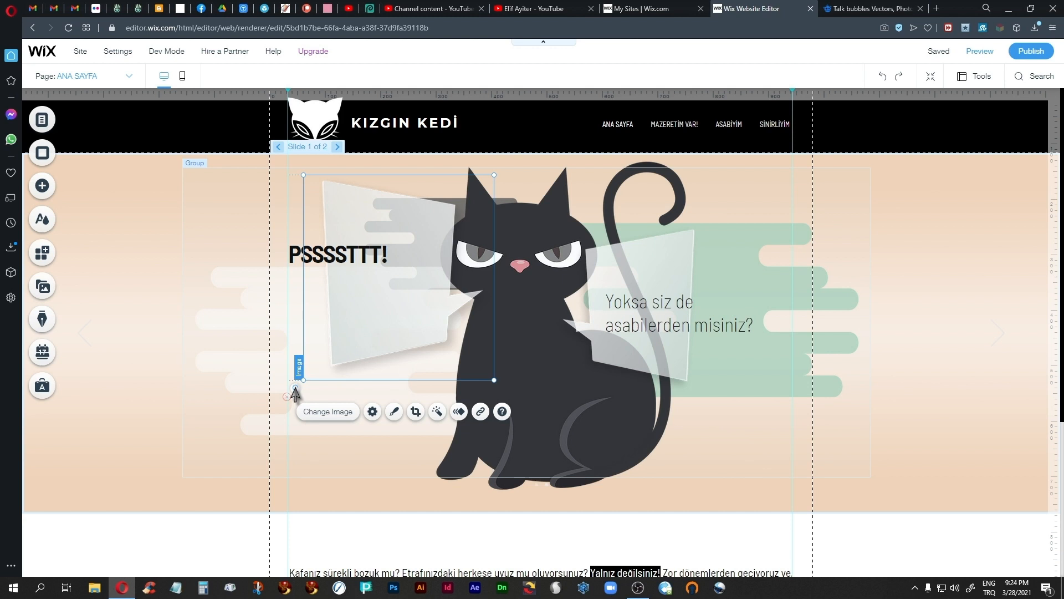
Step: Try to rotate the speech bubble image in the PSSSSTTT! group
{"action": "left_click_drag", "start_coordinate": [295, 389], "coordinate": [341, 177]}
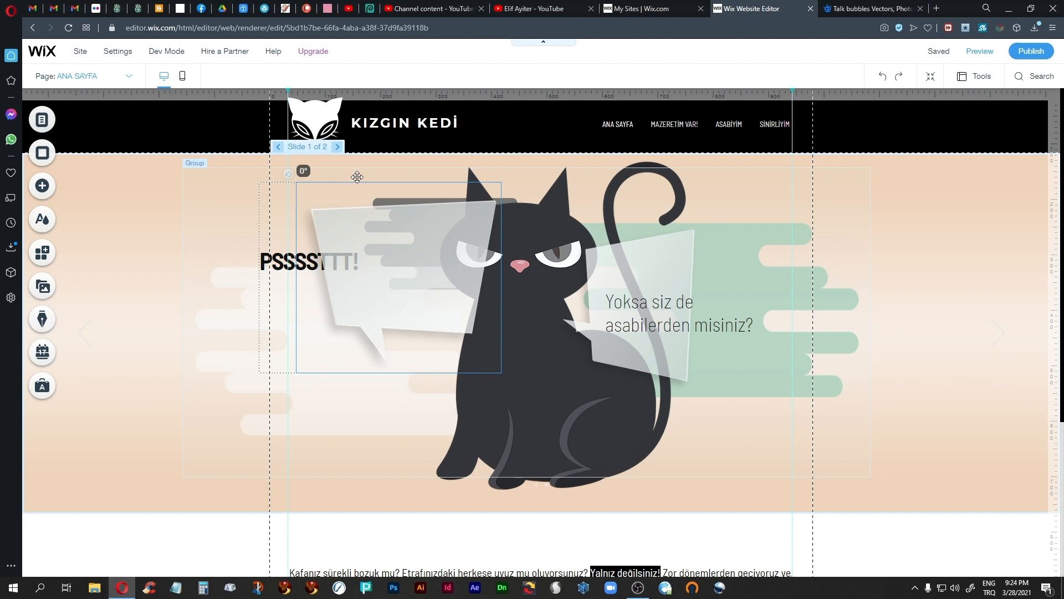
{"action": "left_click_drag", "start_coordinate": [357, 176], "coordinate": [357, 177]}
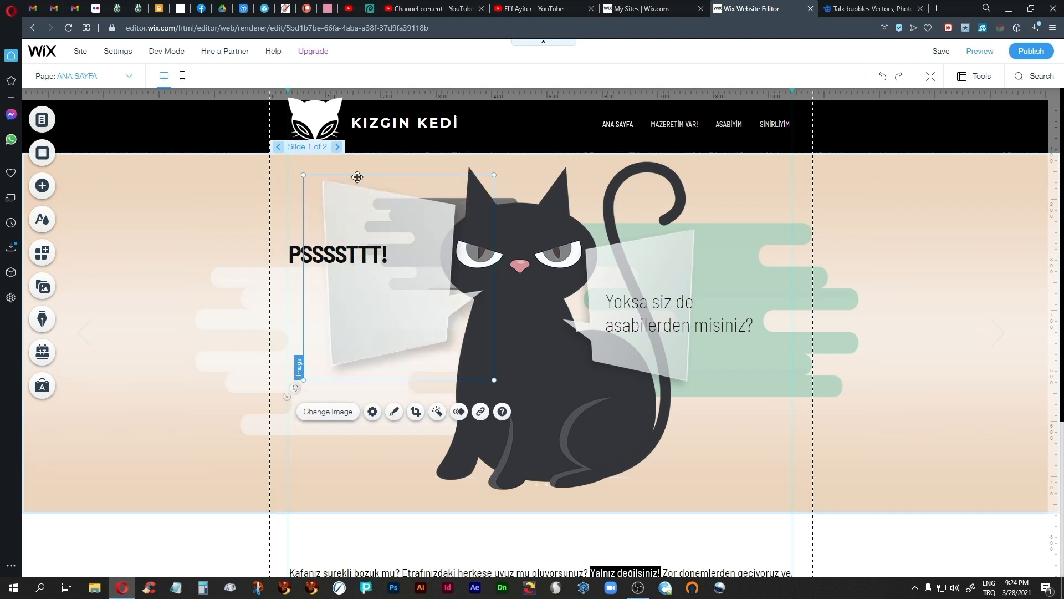
{"action": "left_click", "coordinate": [178, 216]}
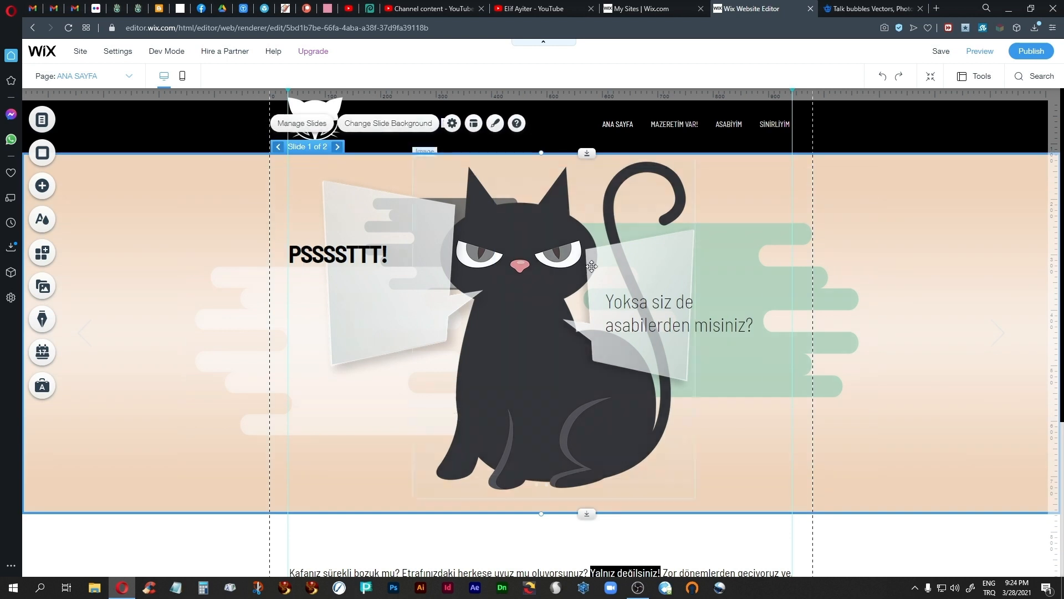
{"action": "left_click", "coordinate": [314, 256]}
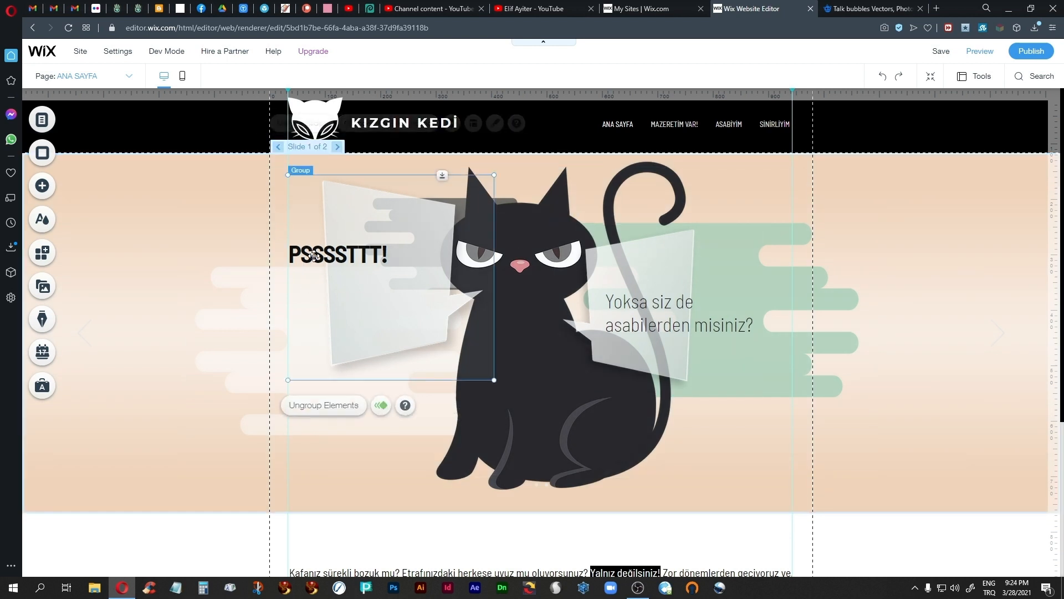
{"action": "left_click", "coordinate": [313, 256]}
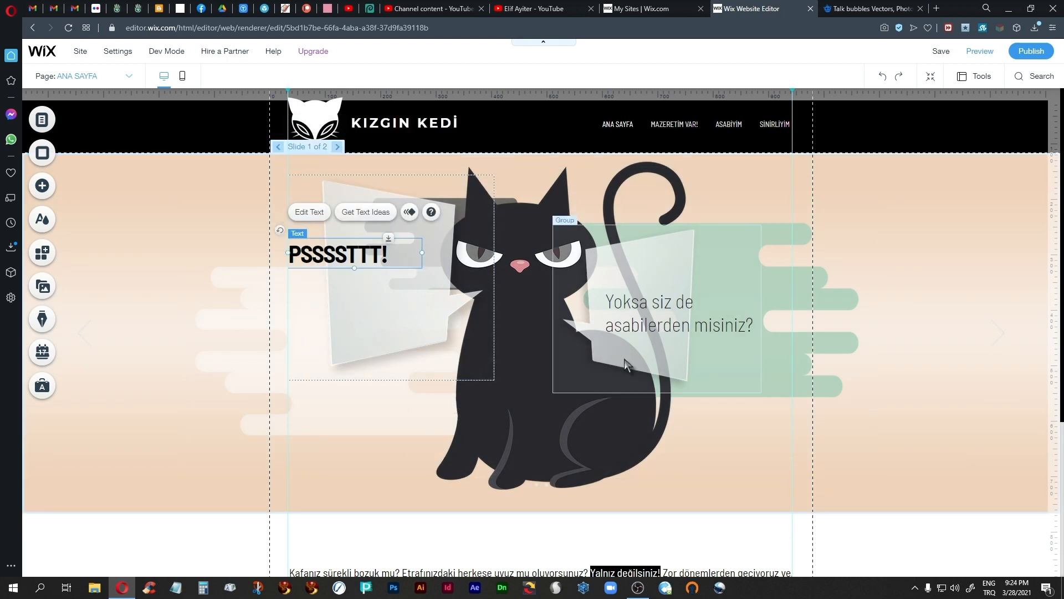
{"action": "left_click", "coordinate": [150, 268]}
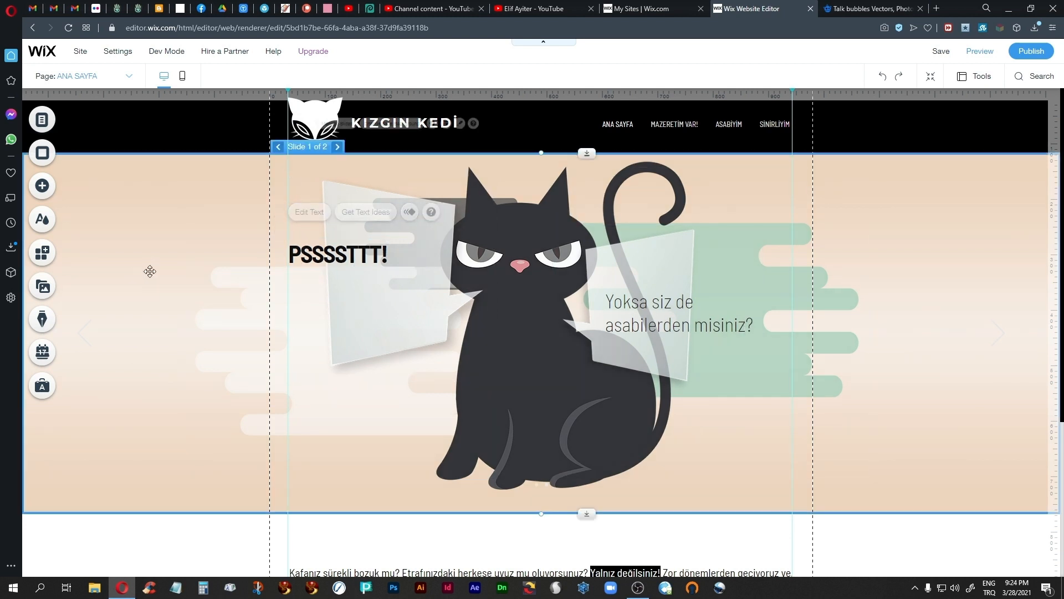
Step: Set the delay of the PSSSSTTT! bubble group's Fly-In animation to 2 seconds
{"action": "left_click", "coordinate": [409, 341]}
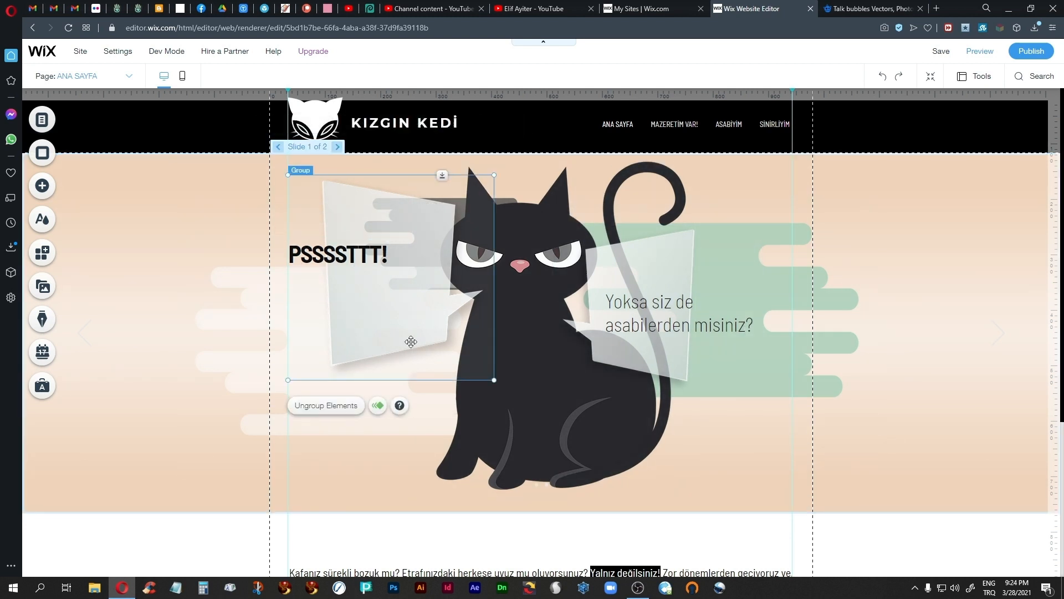
{"action": "left_click", "coordinate": [377, 405]}
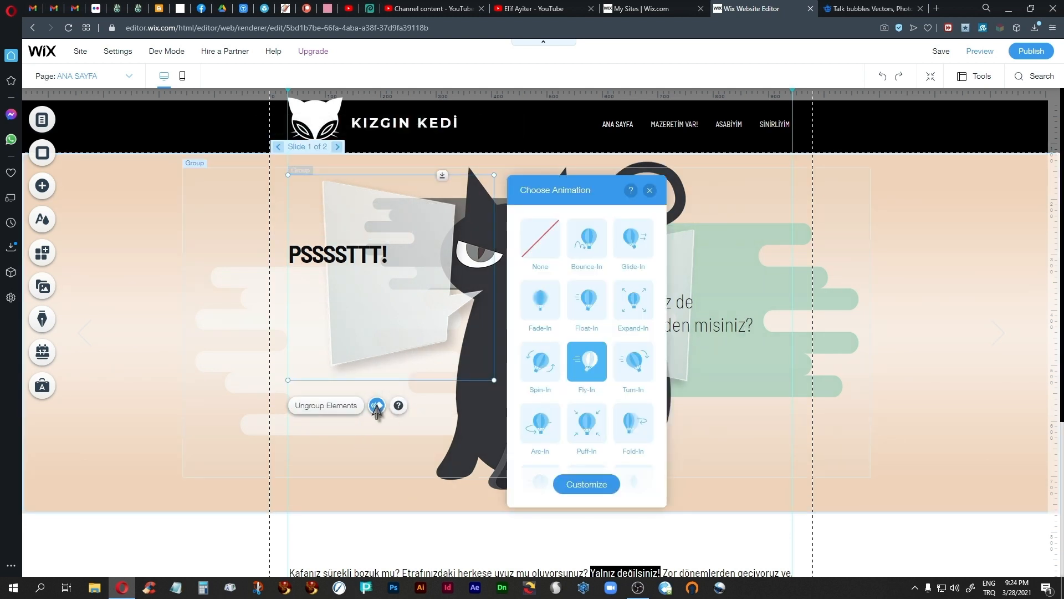
{"action": "left_click", "coordinate": [587, 484]}
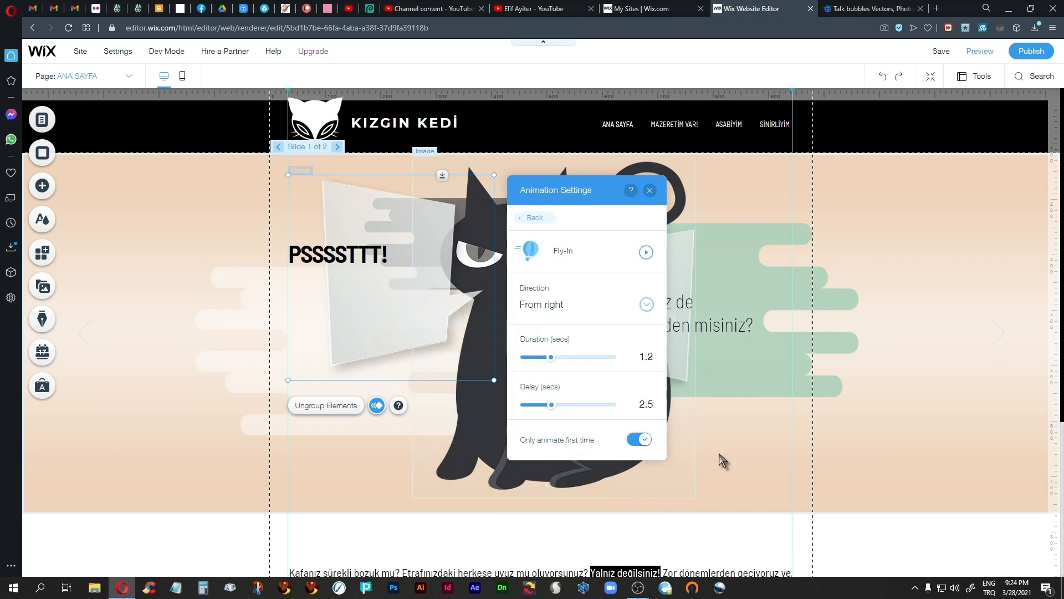
{"action": "left_click", "coordinate": [656, 404]}
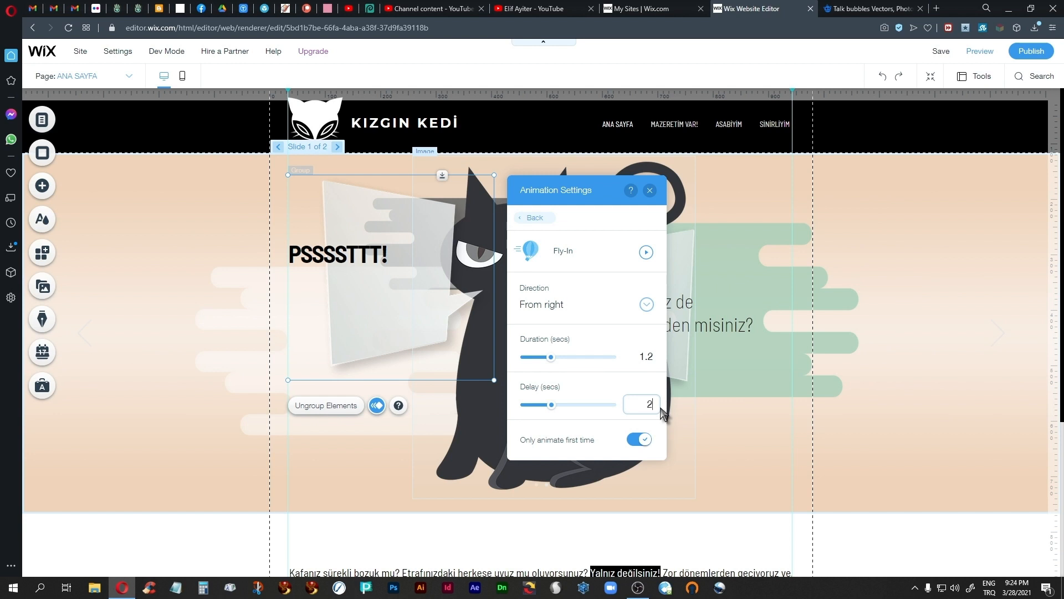
{"action": "key", "text": "Return"}
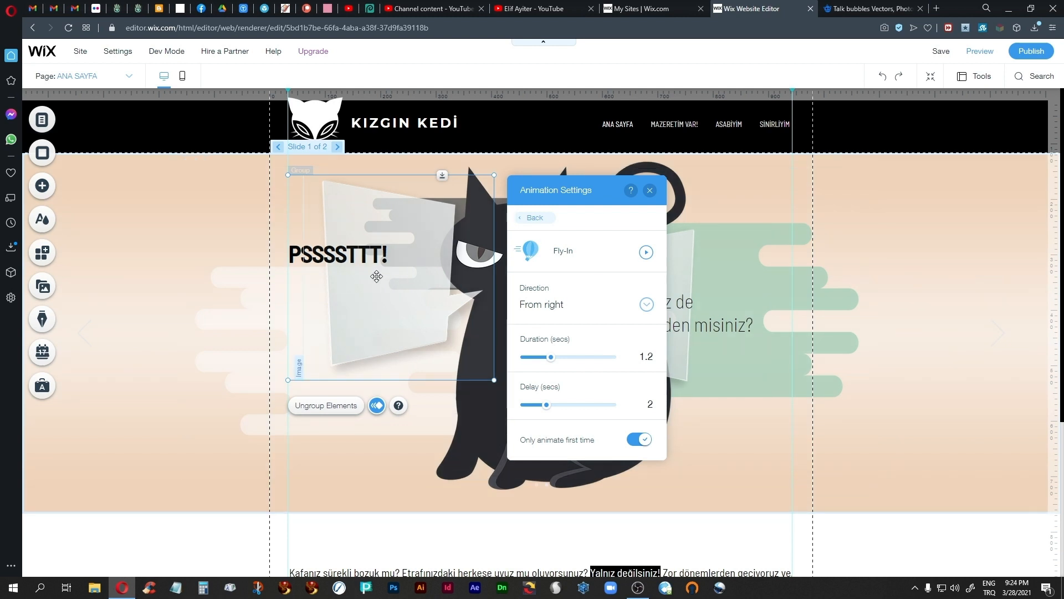
{"action": "left_click", "coordinate": [651, 190]}
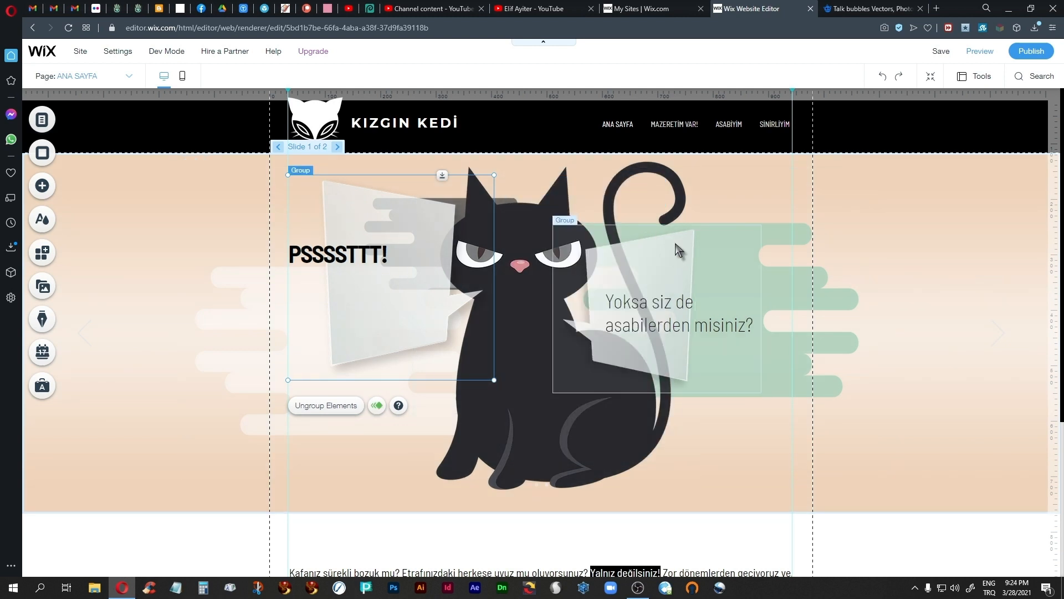
Step: Set the Fly-In animation delay of the "Yoksa siz de asabilerden misiniz?" bubble group to 2 seconds
{"action": "left_click", "coordinate": [626, 228]}
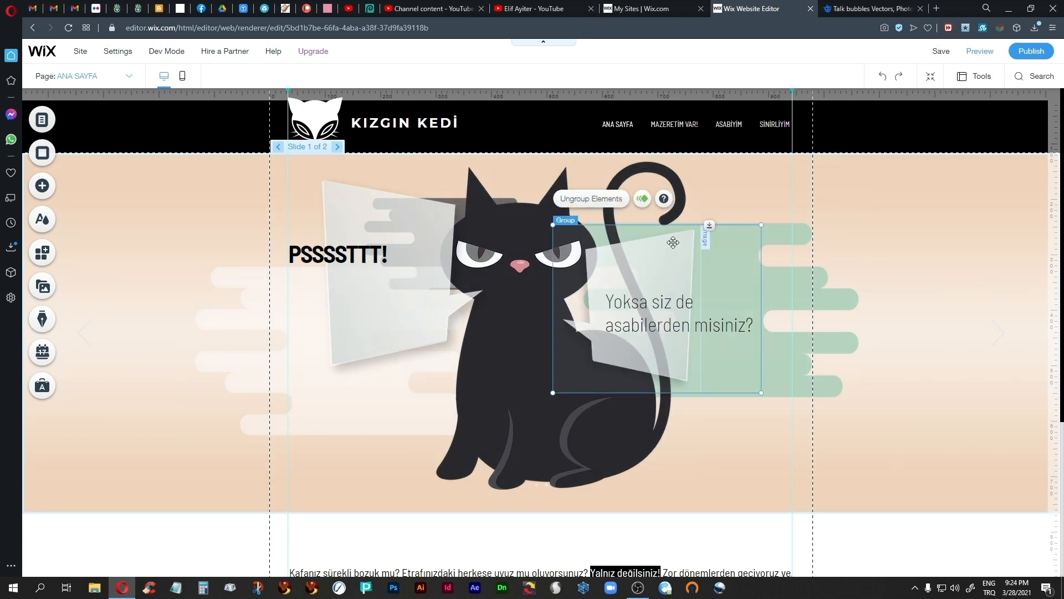
{"action": "left_click", "coordinate": [641, 200]}
{"action": "left_click", "coordinate": [845, 535]}
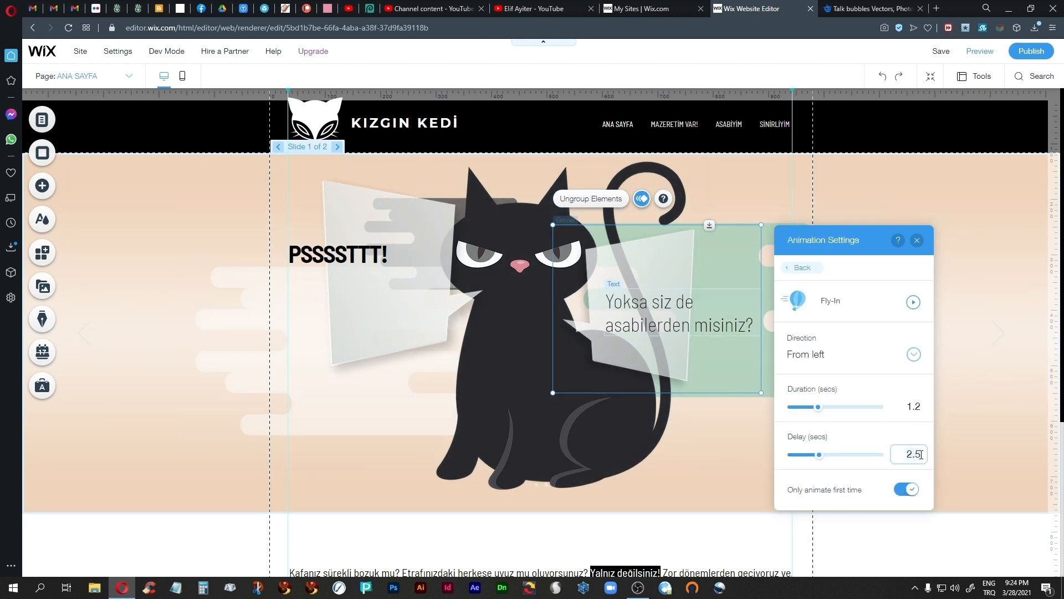
{"action": "key", "text": "Return"}
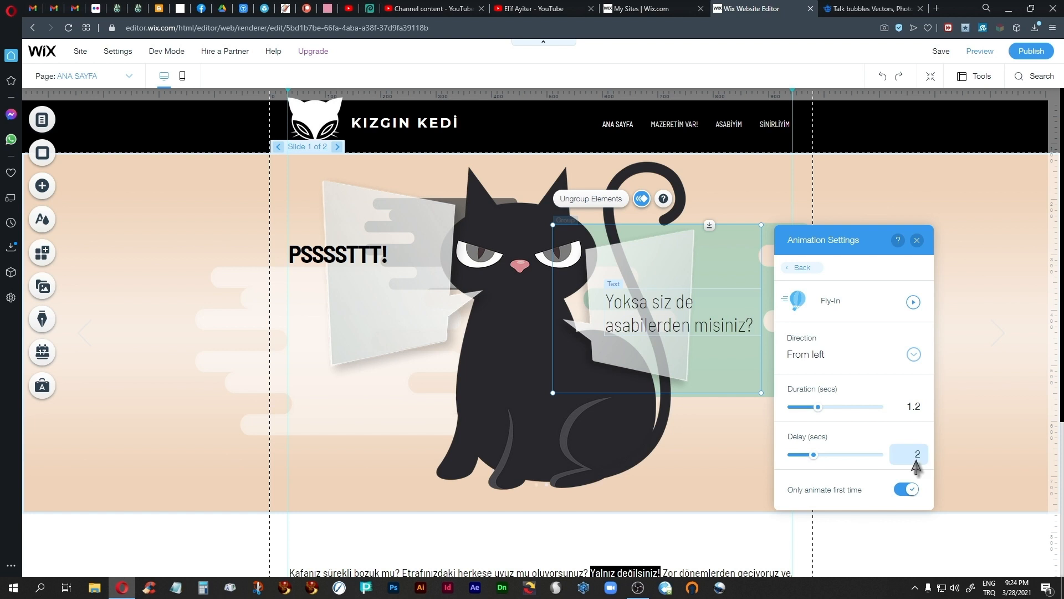
{"action": "left_click", "coordinate": [916, 240]}
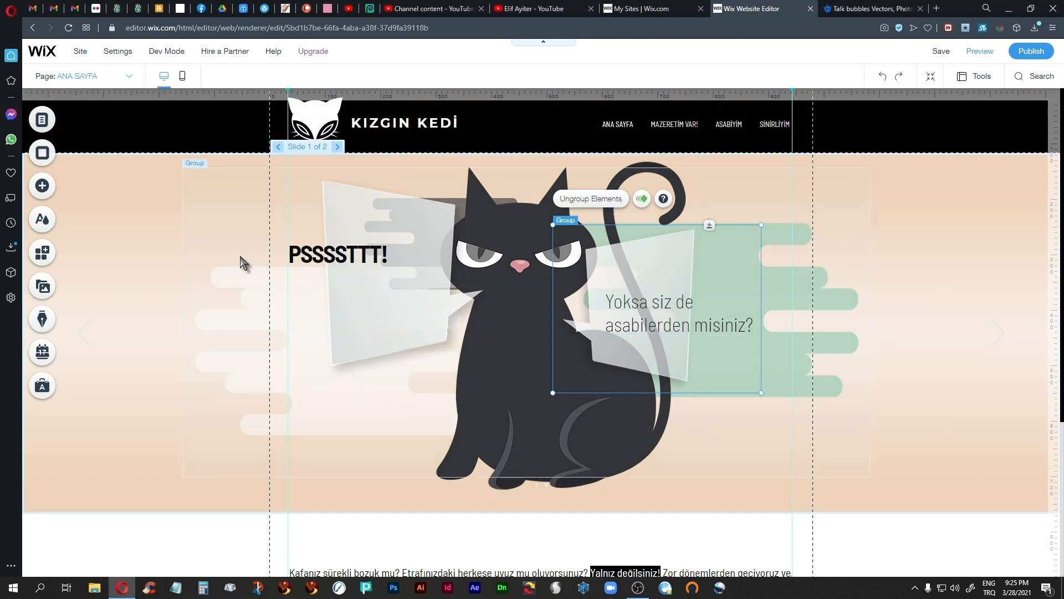
Step: Turn off the slideshow's autoplay on loading and check slide 1 in preview mode before returning to the editor
{"action": "left_click", "coordinate": [193, 223]}
{"action": "left_click", "coordinate": [135, 230]}
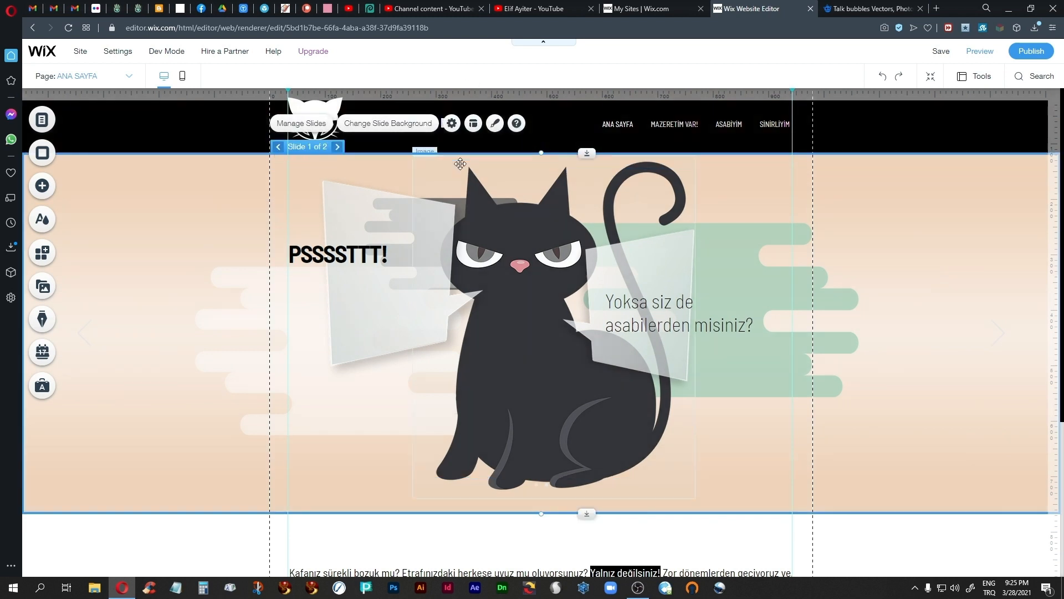
{"action": "left_click", "coordinate": [452, 124]}
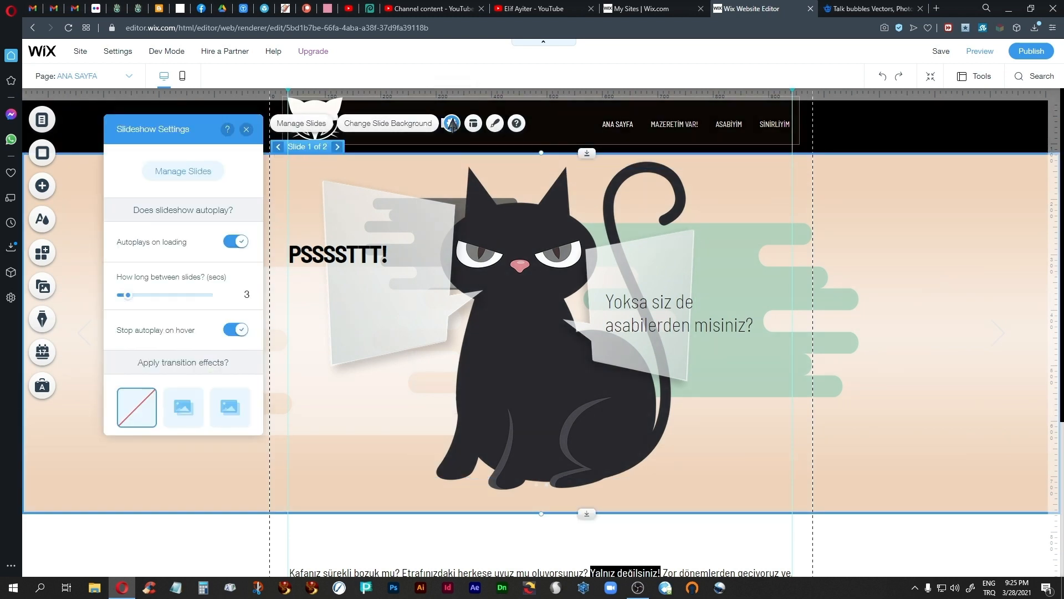
{"action": "left_click", "coordinate": [238, 244]}
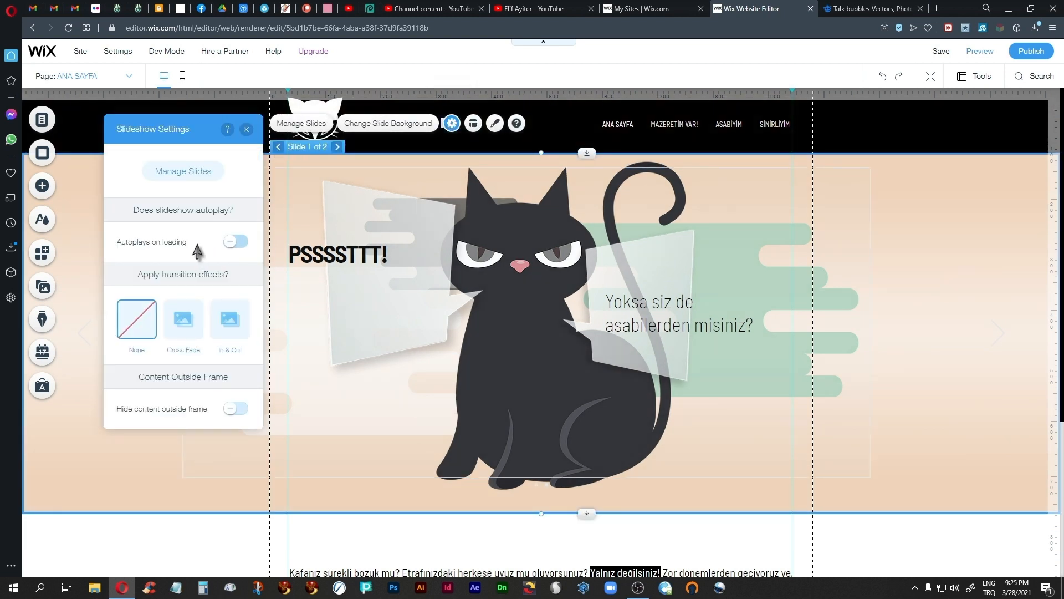
{"action": "left_click", "coordinate": [238, 242]}
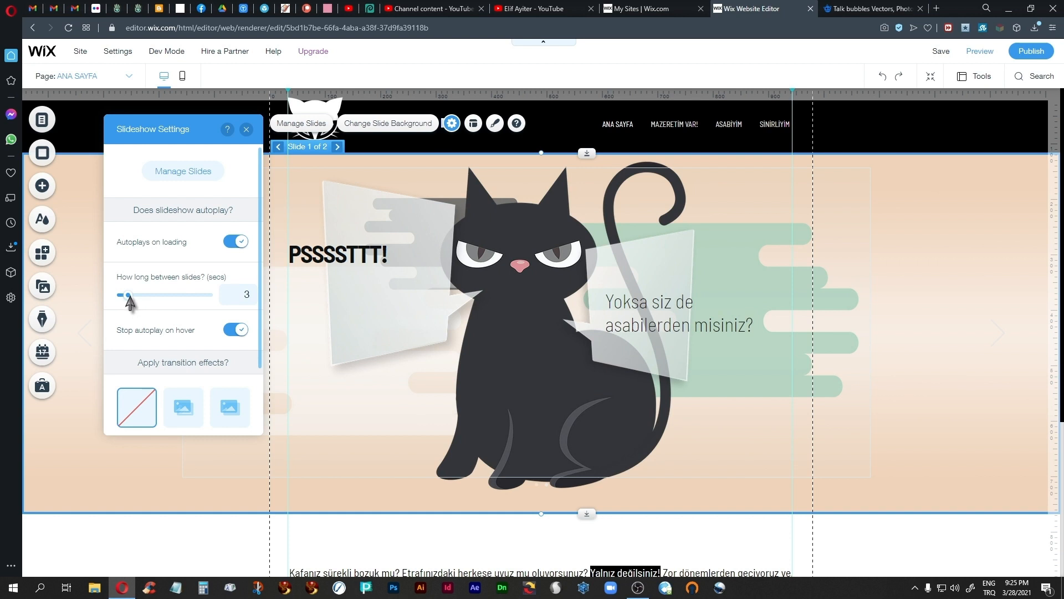
{"action": "left_click_drag", "start_coordinate": [127, 296], "coordinate": [154, 303]}
{"action": "left_click", "coordinate": [236, 241]}
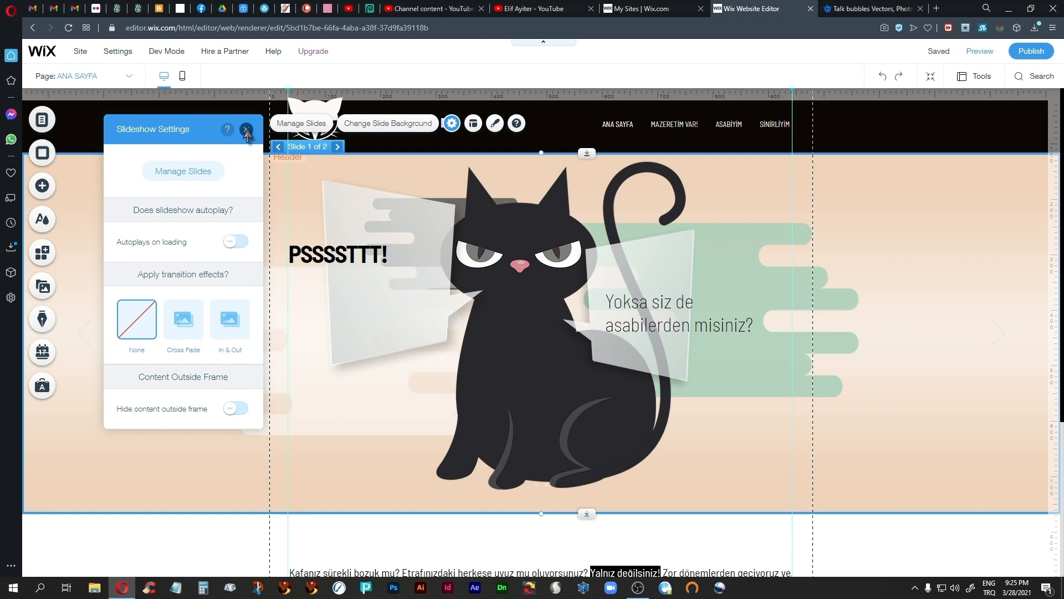
{"action": "left_click", "coordinate": [247, 130]}
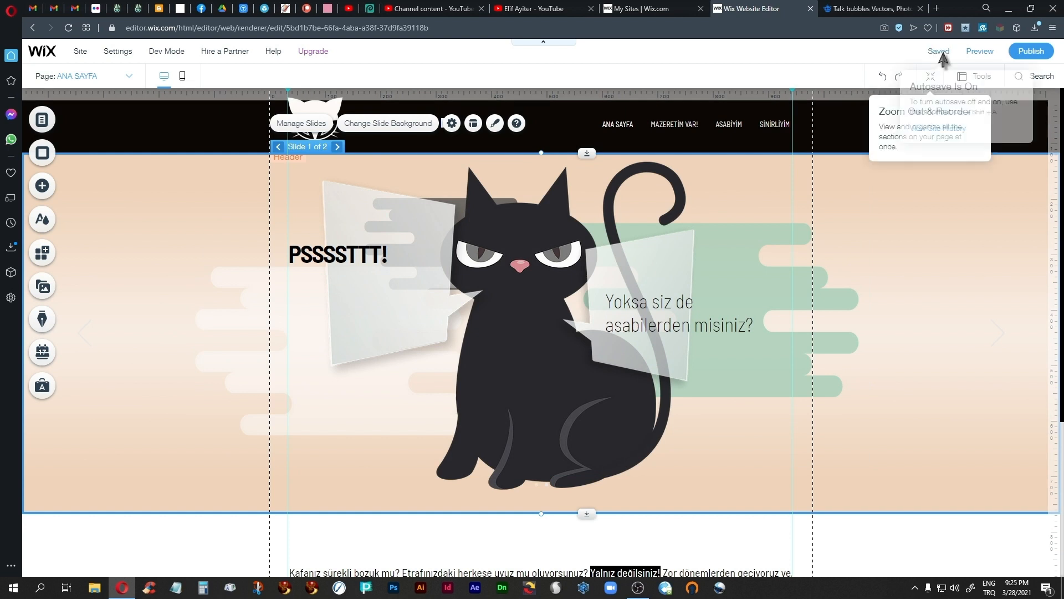
{"action": "left_click", "coordinate": [980, 52]}
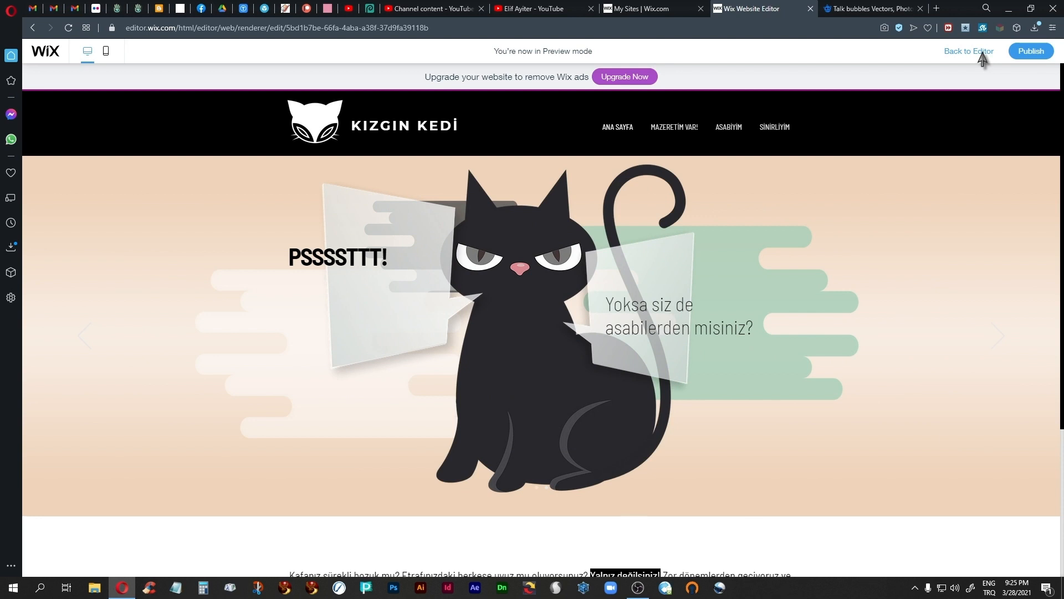
{"action": "left_click", "coordinate": [974, 54]}
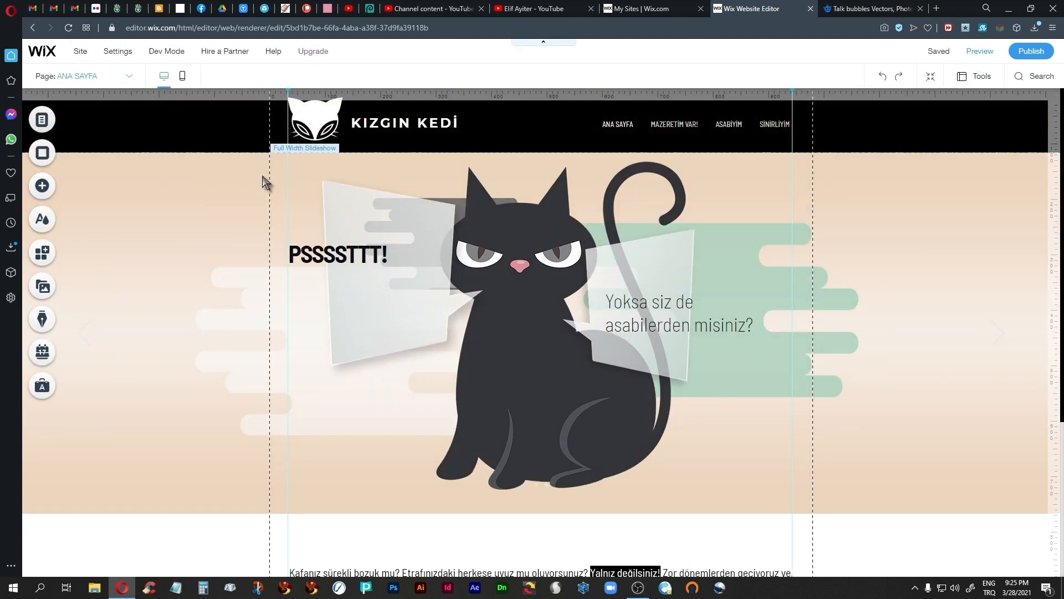
Step: Add the green shape 54194-ai (7).png from the vectors folder of the site files to slide 2 and move it inside the slide
{"action": "left_click", "coordinate": [238, 175]}
{"action": "left_click", "coordinate": [336, 147]}
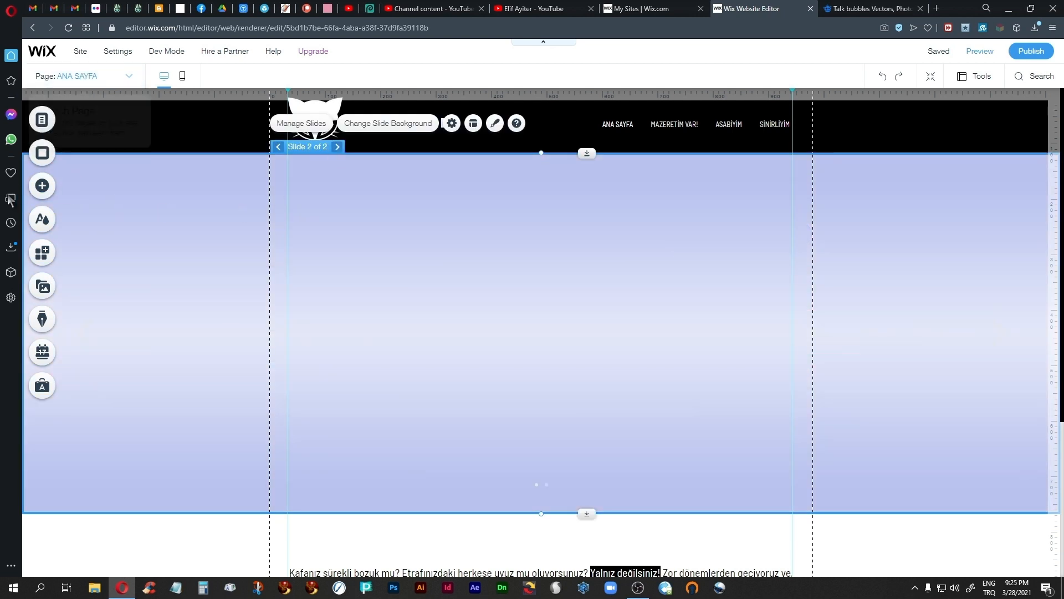
{"action": "left_click", "coordinate": [40, 186]}
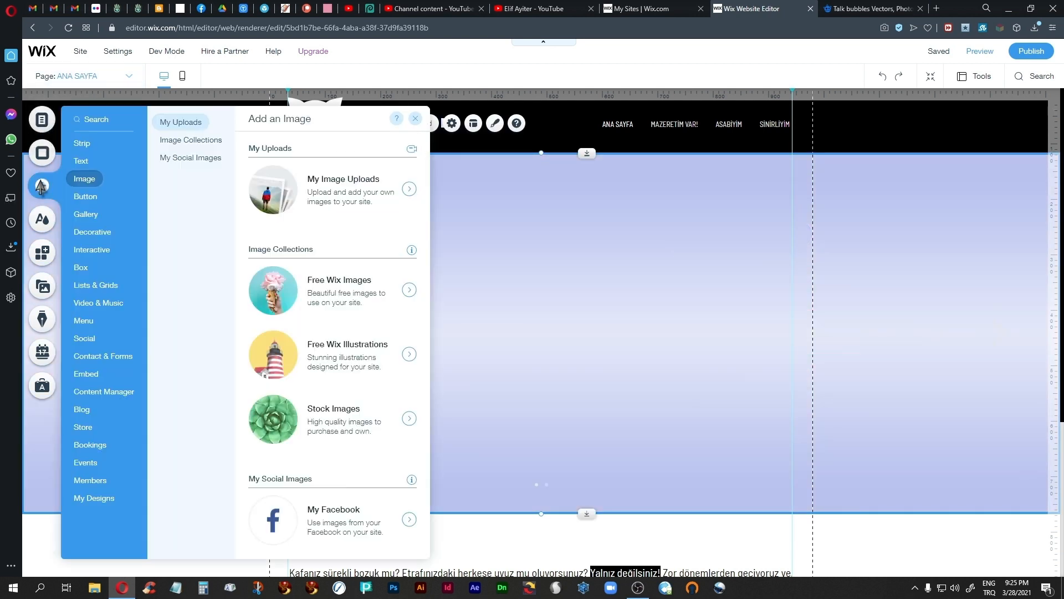
{"action": "left_click", "coordinate": [364, 197]}
{"action": "double_click", "coordinate": [272, 218]}
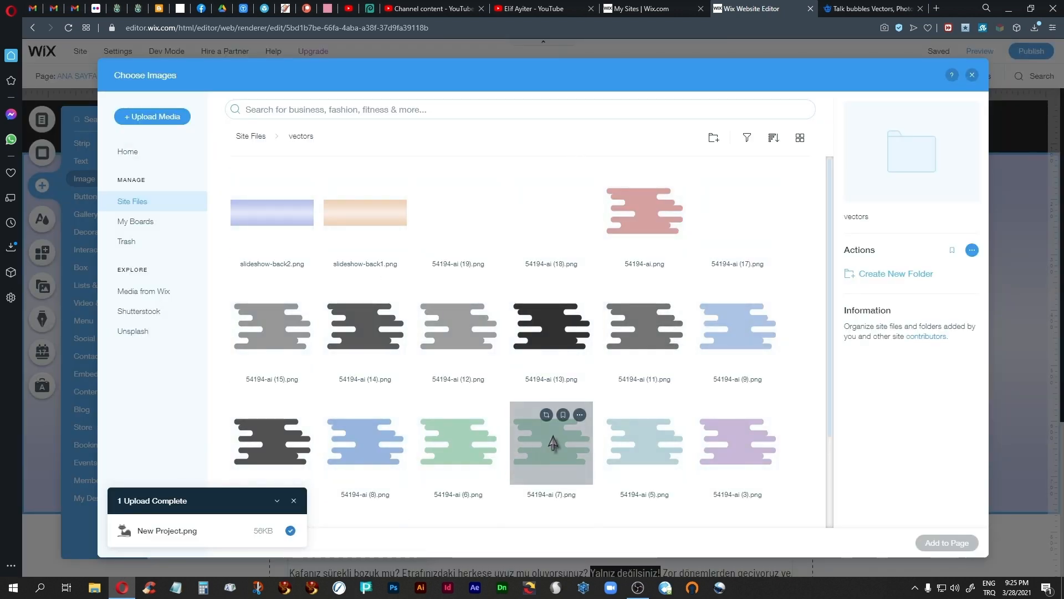
{"action": "left_click", "coordinate": [553, 438]}
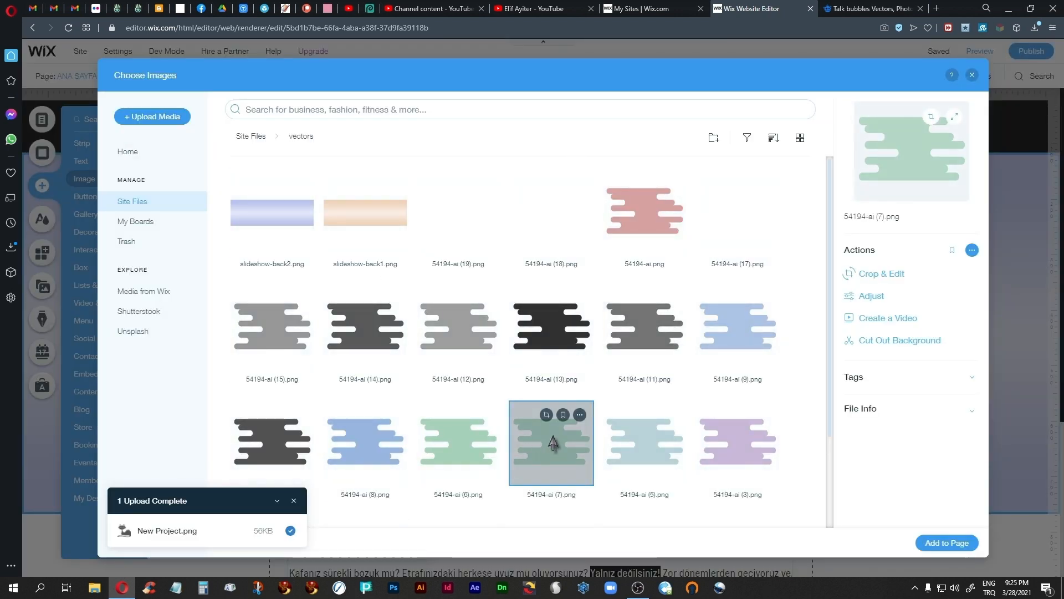
{"action": "left_click", "coordinate": [943, 542]}
{"action": "left_click_drag", "start_coordinate": [715, 490], "coordinate": [481, 281]}
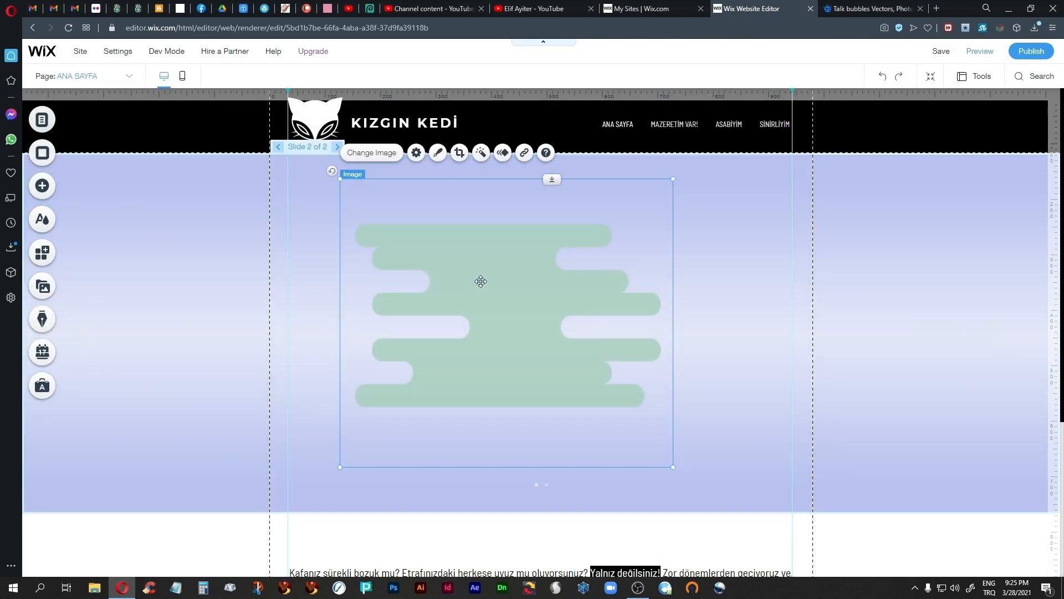
Step: Crop the empty areas above and below the green shape on slide 2 and apply the crop
{"action": "left_click", "coordinate": [459, 153]}
{"action": "left_click_drag", "start_coordinate": [506, 134], "coordinate": [501, 173]}
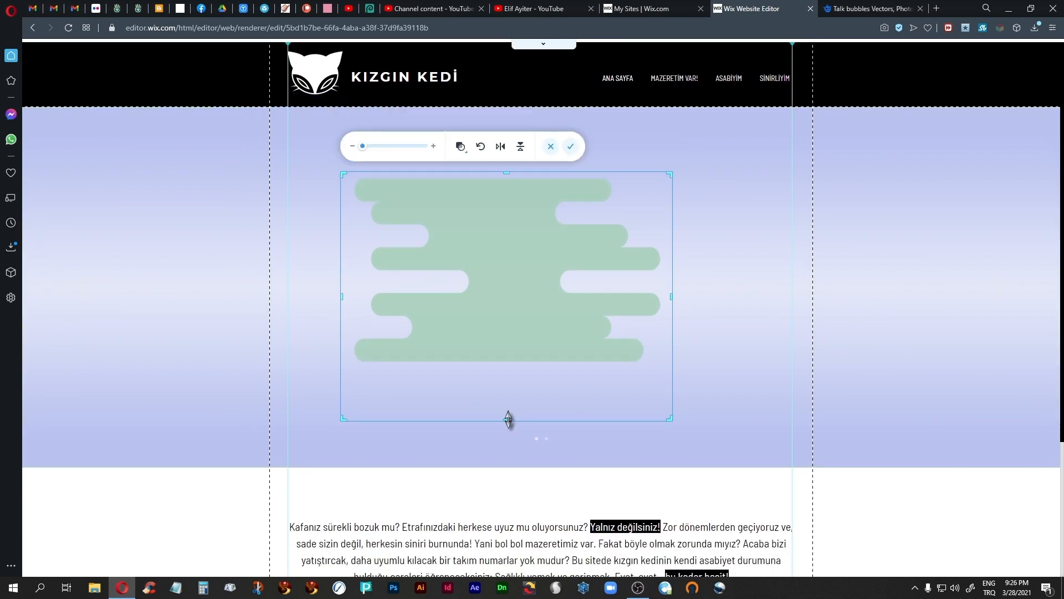
{"action": "left_click_drag", "start_coordinate": [508, 420], "coordinate": [508, 369]}
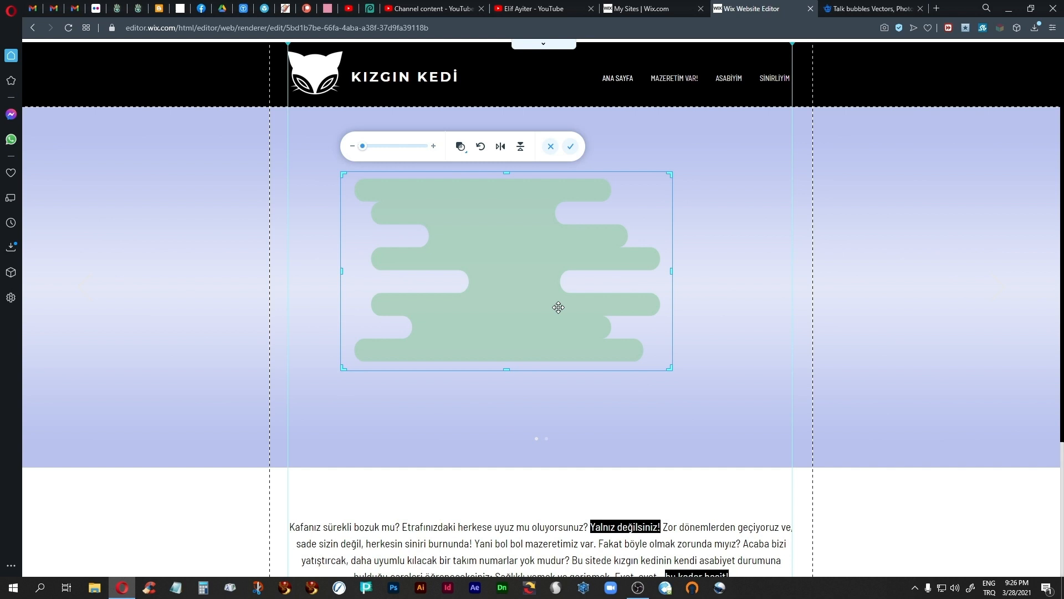
{"action": "left_click", "coordinate": [571, 150]}
Step: Enlarge the green shape to fill most of slide 2's content width and centre it horizontally in the slide
{"action": "left_click_drag", "start_coordinate": [499, 274], "coordinate": [475, 229]}
{"action": "left_click_drag", "start_coordinate": [638, 373], "coordinate": [777, 476]}
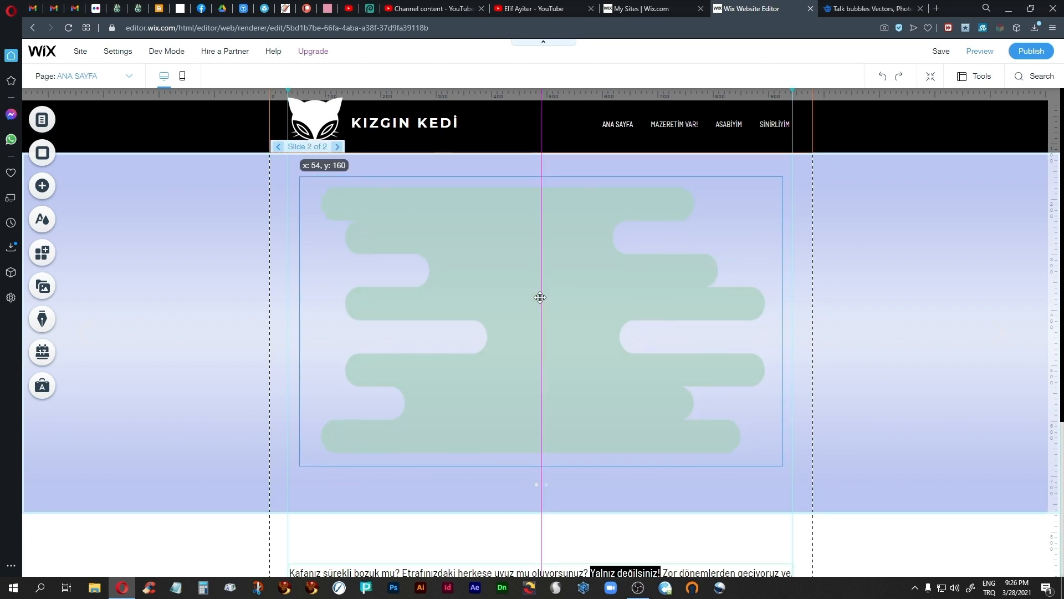
{"action": "left_click_drag", "start_coordinate": [540, 298], "coordinate": [541, 298]}
Step: Change the slideshow's navigation arrow colour to black (#000000) in the slideshow design
{"action": "left_click", "coordinate": [225, 238]}
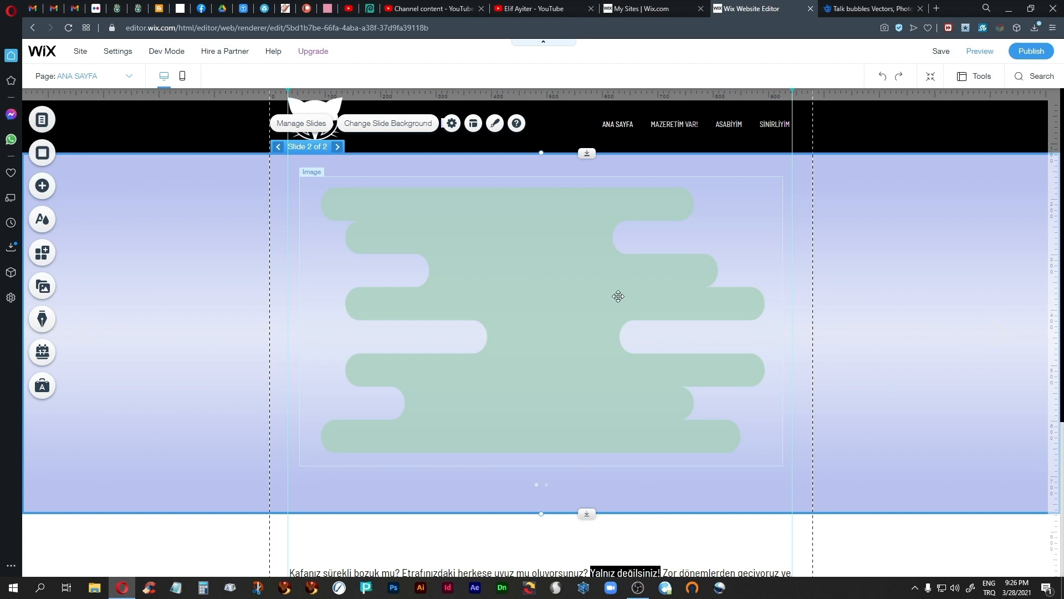
{"action": "left_click", "coordinate": [495, 123]}
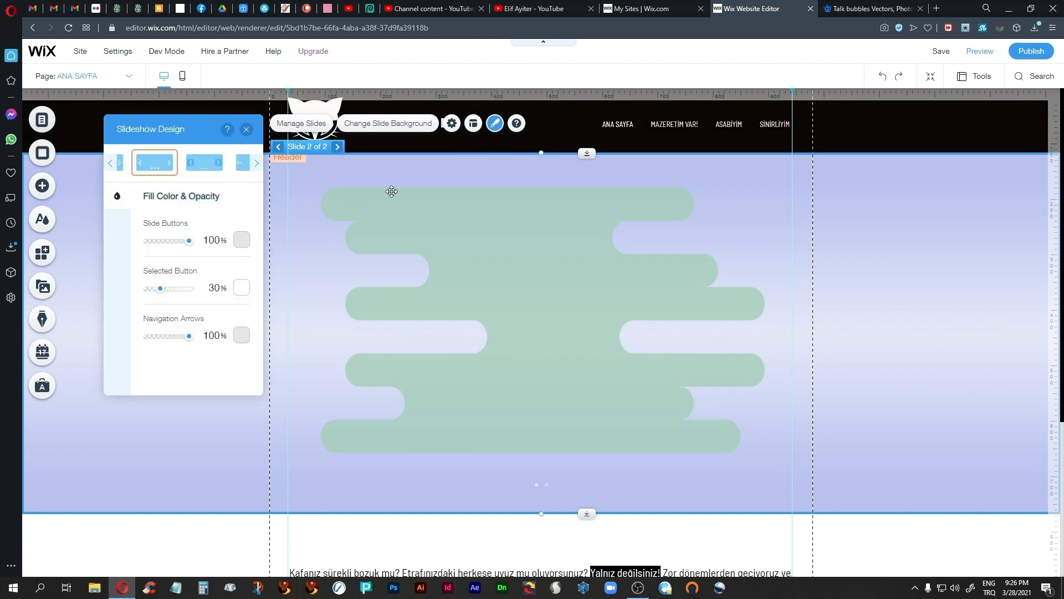
{"action": "left_click_drag", "start_coordinate": [187, 129], "coordinate": [236, 172]}
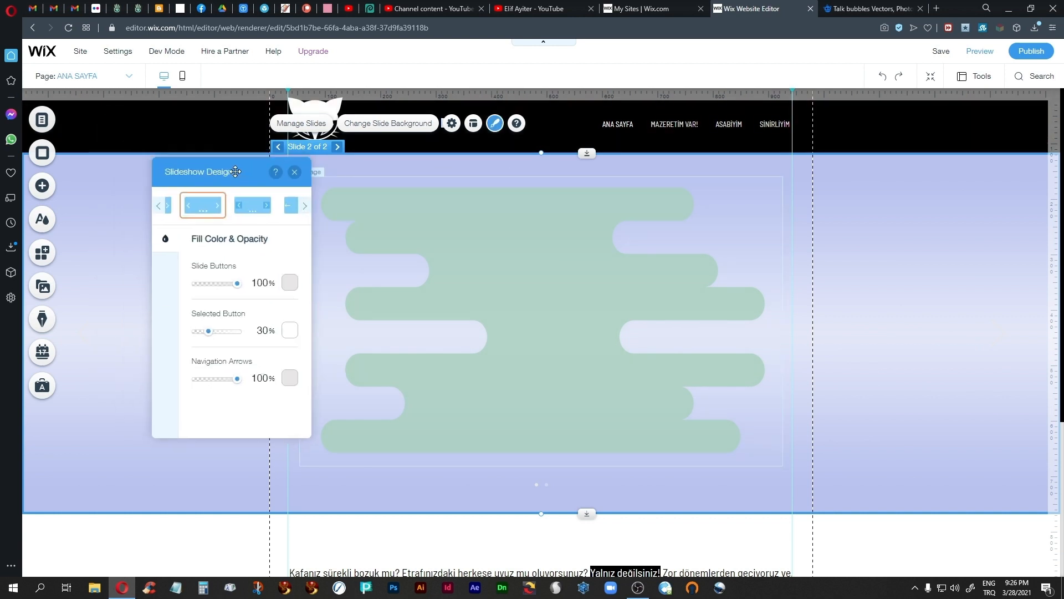
{"action": "left_click", "coordinate": [289, 377]}
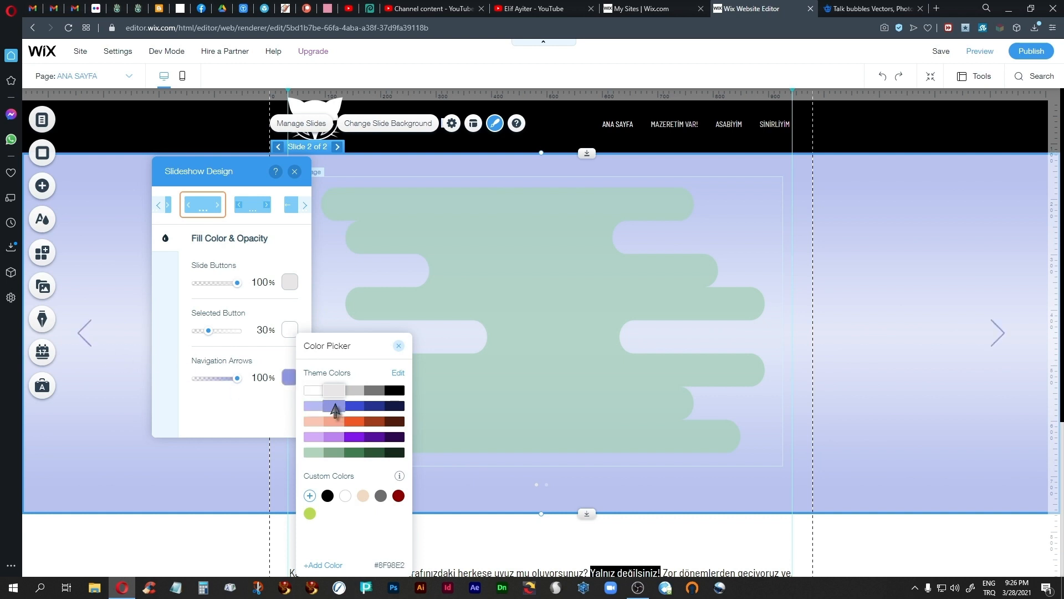
{"action": "left_click", "coordinate": [394, 390]}
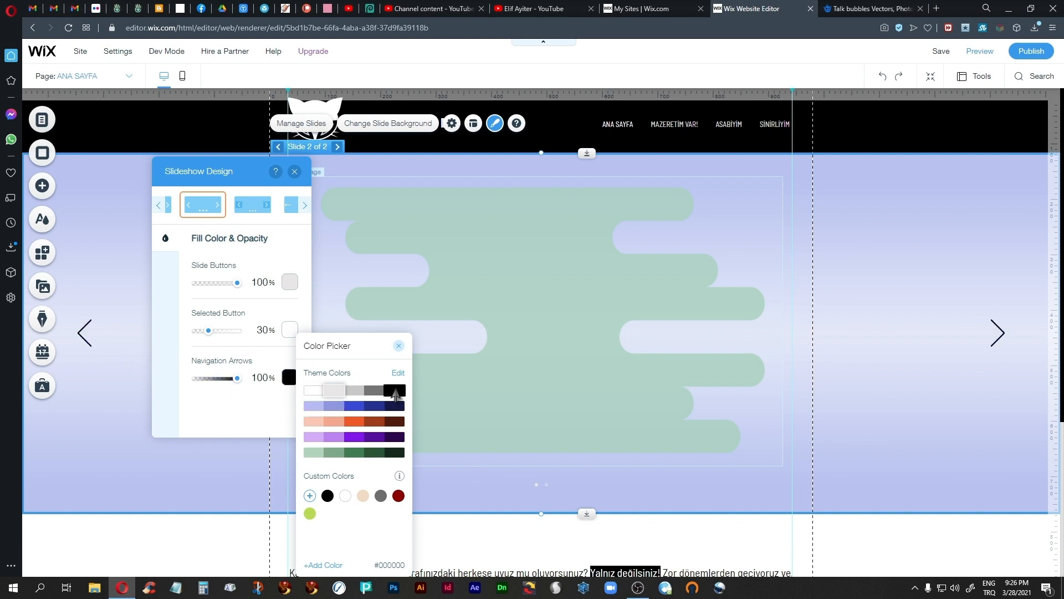
{"action": "left_click", "coordinate": [398, 346]}
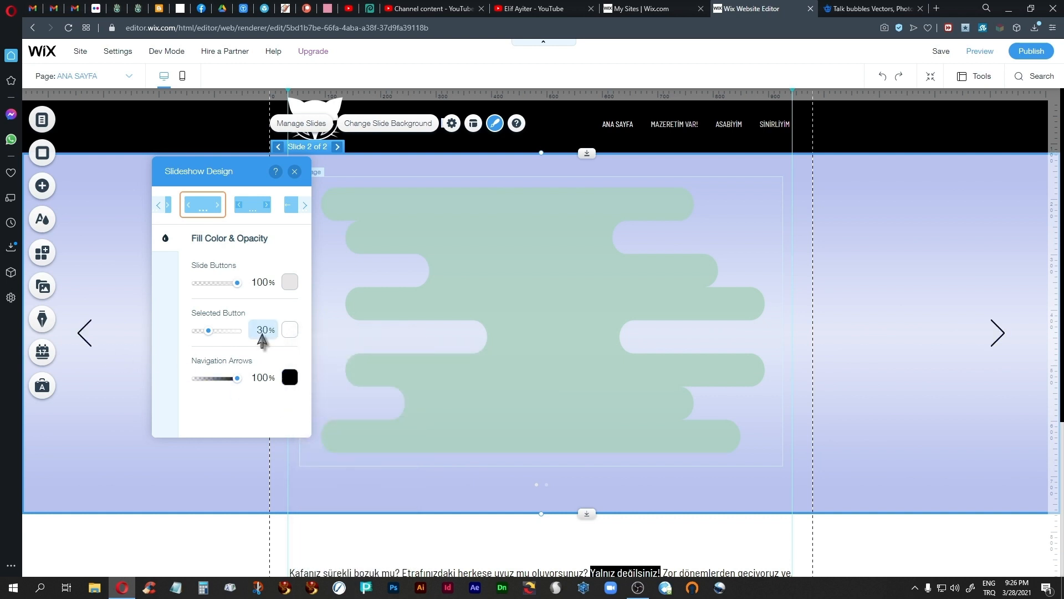
Step: Set the slide buttons' colour to white and raise the selected button's opacity to 100%
{"action": "left_click", "coordinate": [290, 282]}
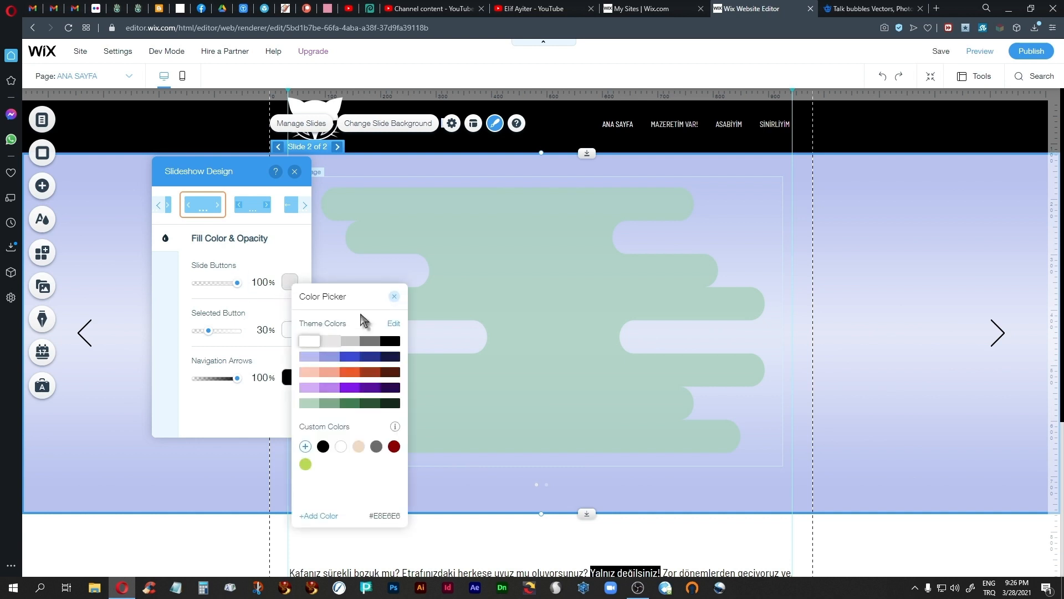
{"action": "left_click", "coordinate": [394, 297]}
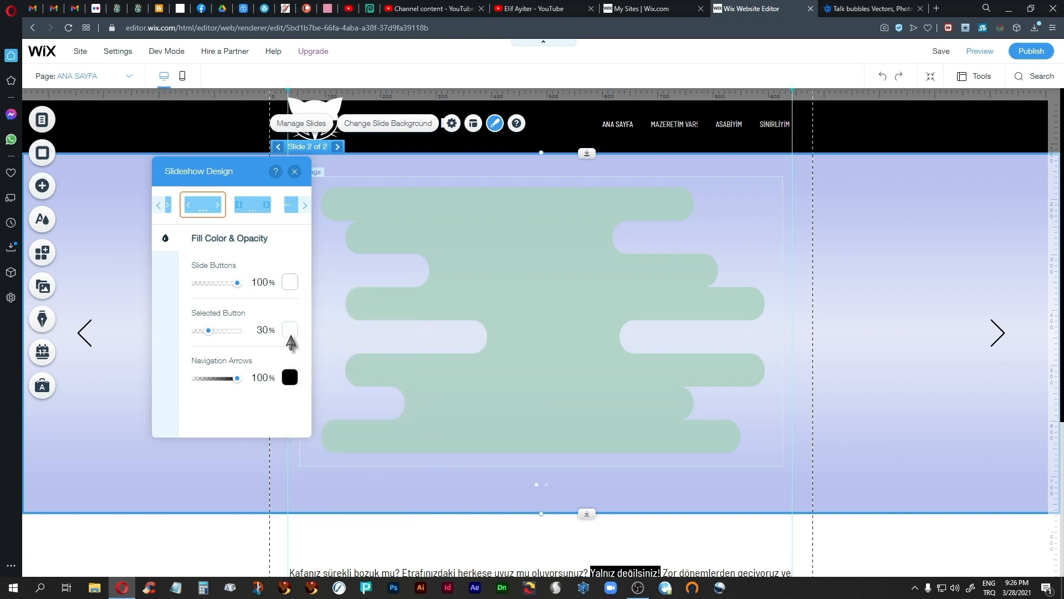
{"action": "left_click", "coordinate": [289, 330]}
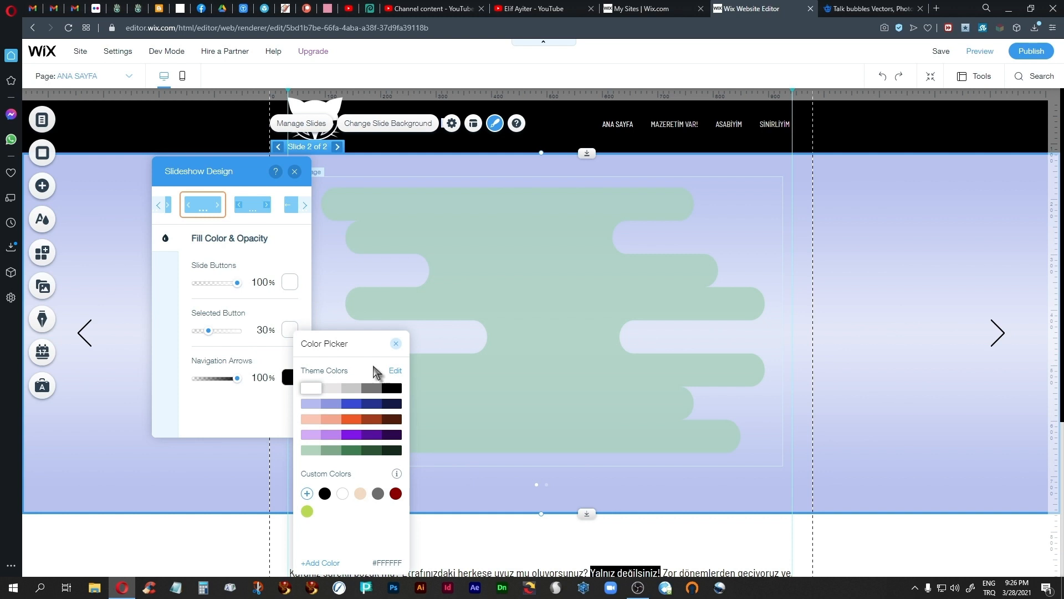
{"action": "left_click", "coordinate": [396, 344]}
{"action": "left_click_drag", "start_coordinate": [209, 330], "coordinate": [300, 349]}
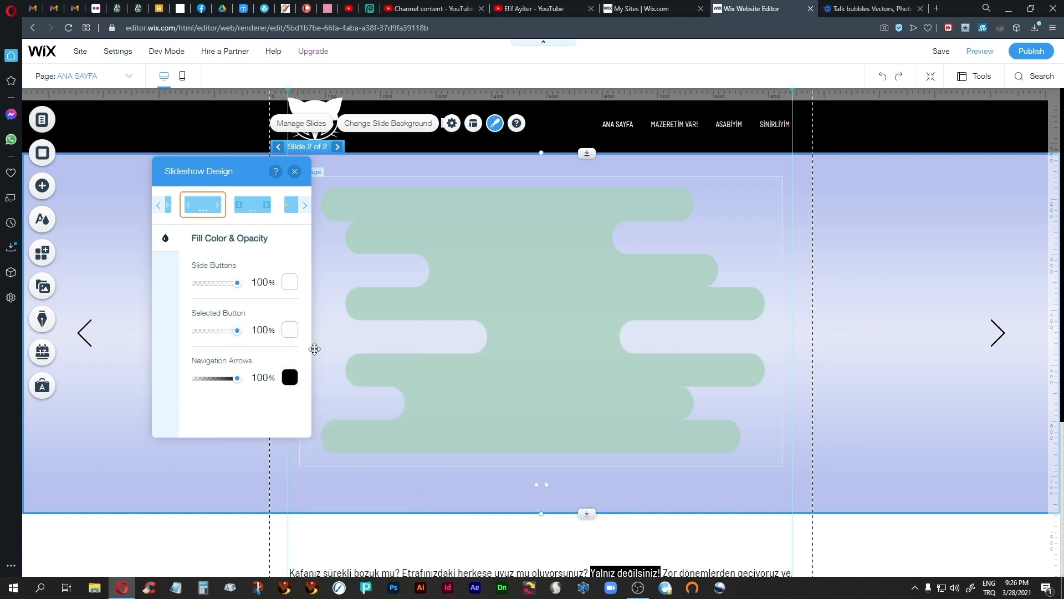
{"action": "left_click", "coordinate": [294, 171]}
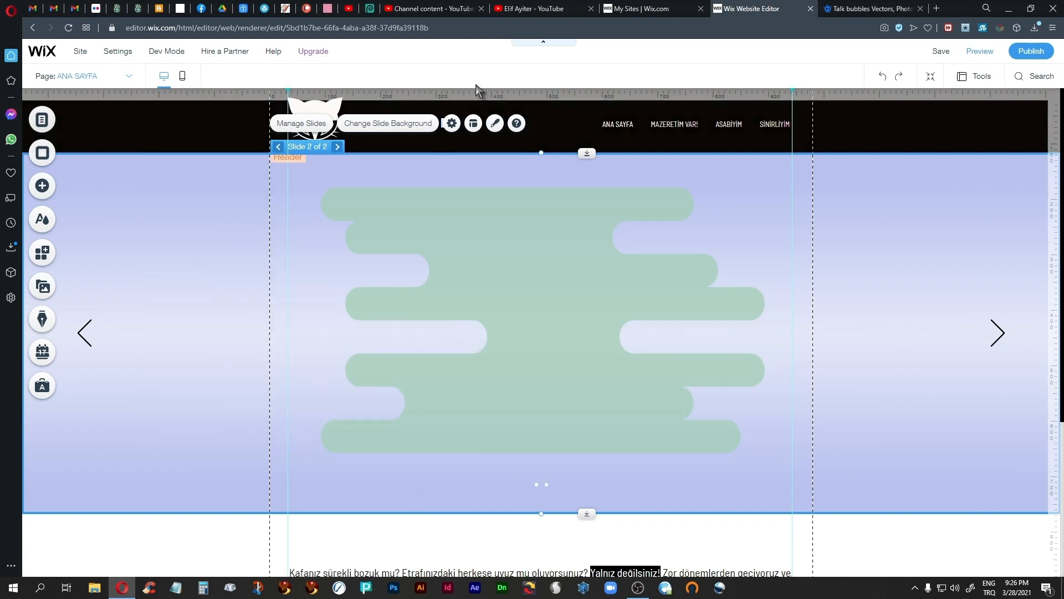
Step: Set the slideshow's navigation arrow size to 34 px in the slideshow layouts
{"action": "left_click", "coordinate": [453, 124]}
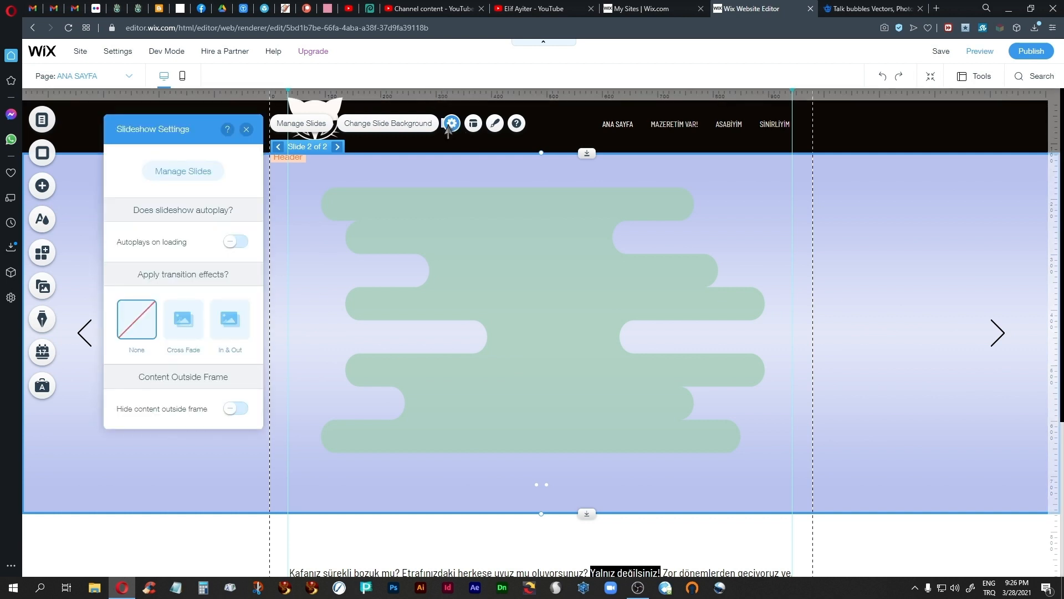
{"action": "left_click", "coordinate": [246, 131]}
{"action": "left_click", "coordinate": [473, 123]}
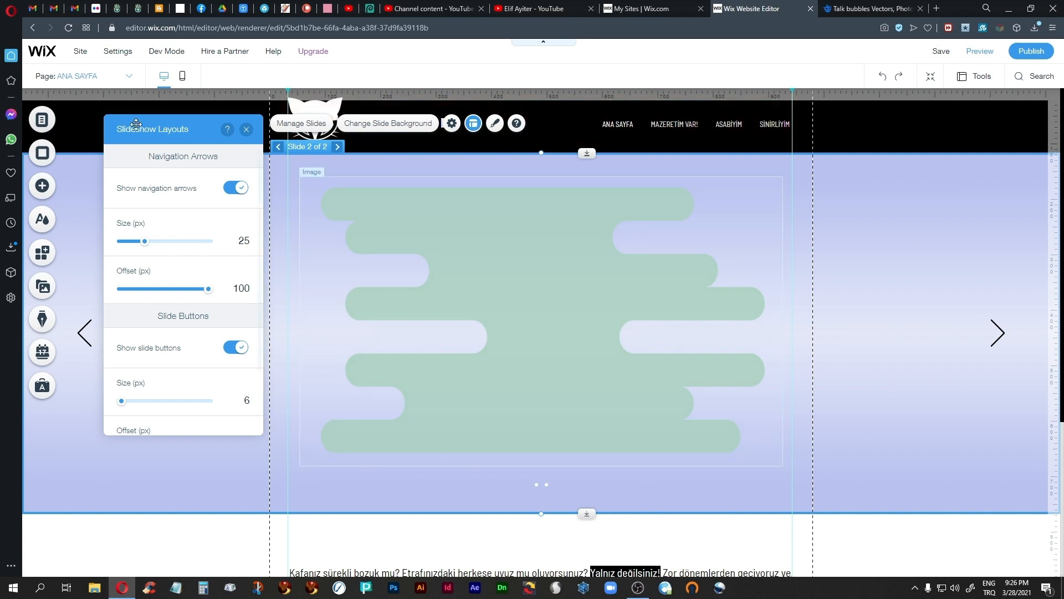
{"action": "left_click_drag", "start_coordinate": [136, 124], "coordinate": [512, 165]}
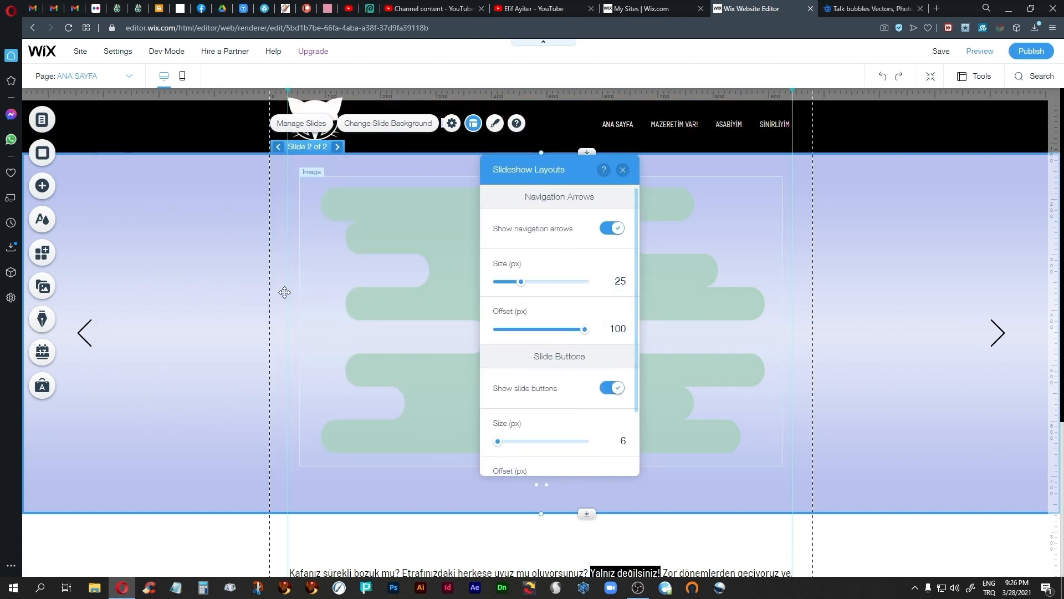
{"action": "left_click_drag", "start_coordinate": [520, 282], "coordinate": [531, 282]}
Step: Set the slide buttons' size to 17 px and close the slideshow layouts
{"action": "scroll", "coordinate": [553, 387], "scroll_direction": "down", "scroll_amount": 3}
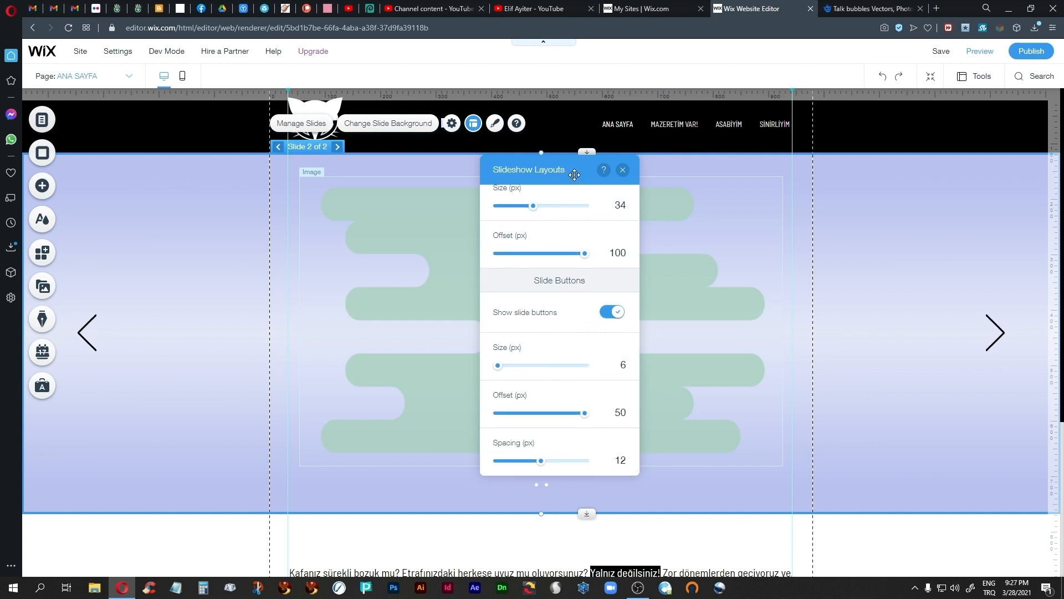
{"action": "left_click_drag", "start_coordinate": [560, 172], "coordinate": [693, 154]}
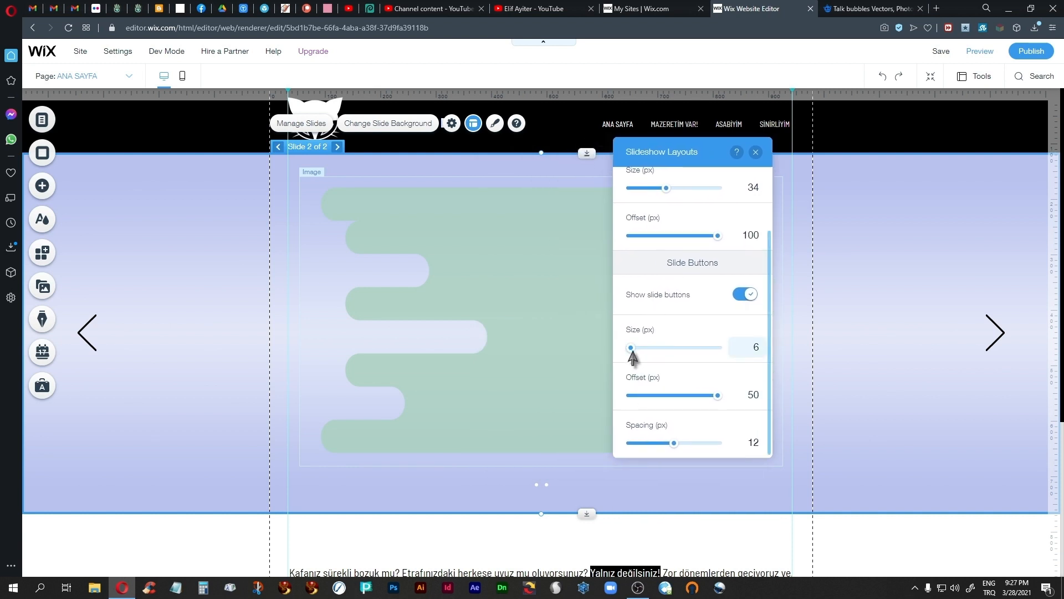
{"action": "left_click_drag", "start_coordinate": [632, 350], "coordinate": [674, 360]}
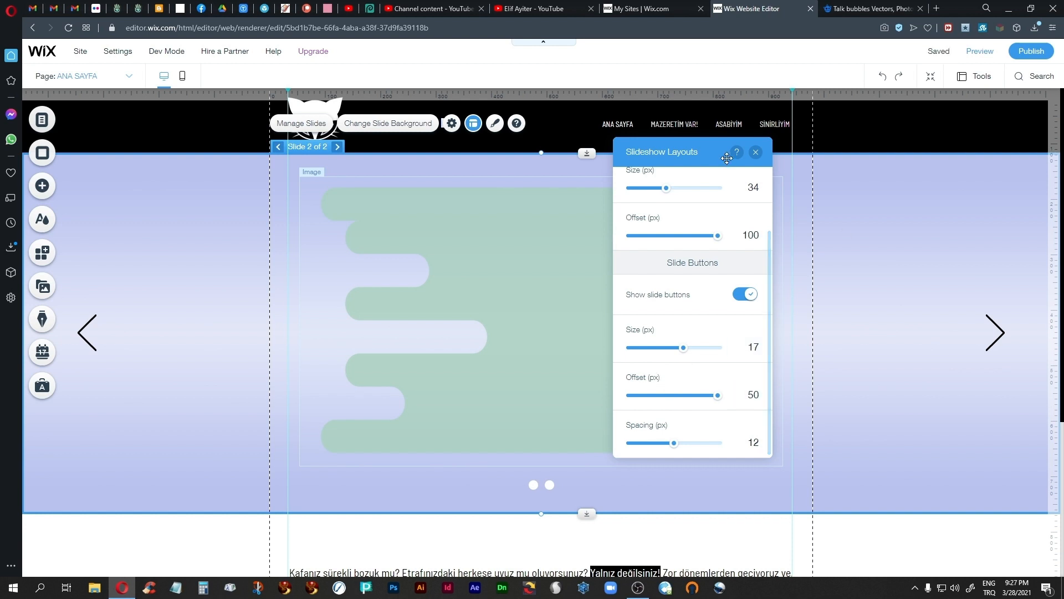
{"action": "left_click", "coordinate": [755, 152]}
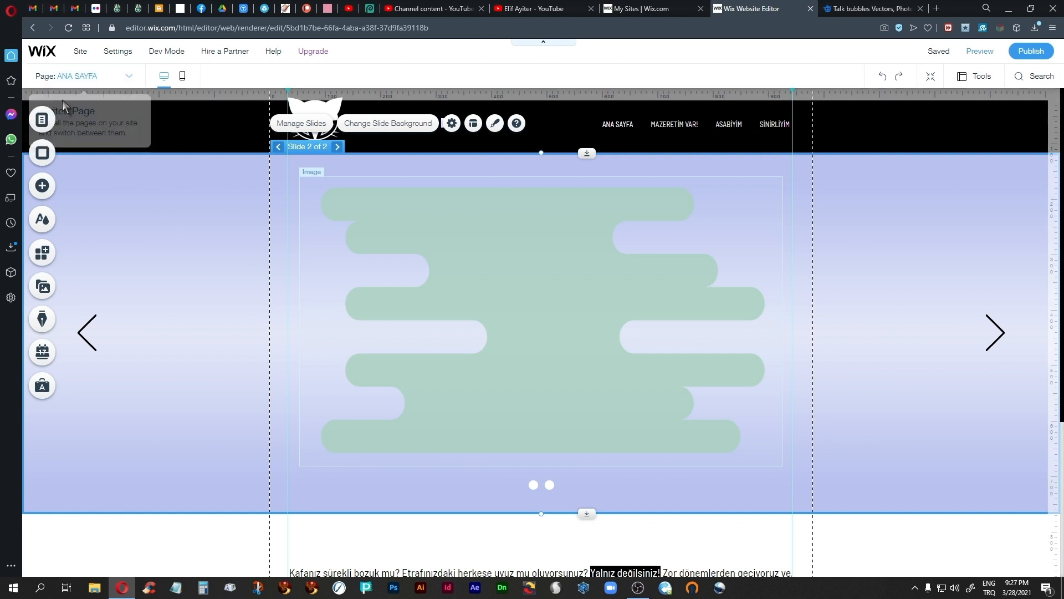
Step: Add the cat images New Project.png, New Project (9).png and New Project (5).png from the cats folder of the site files to the page
{"action": "left_click", "coordinate": [43, 187]}
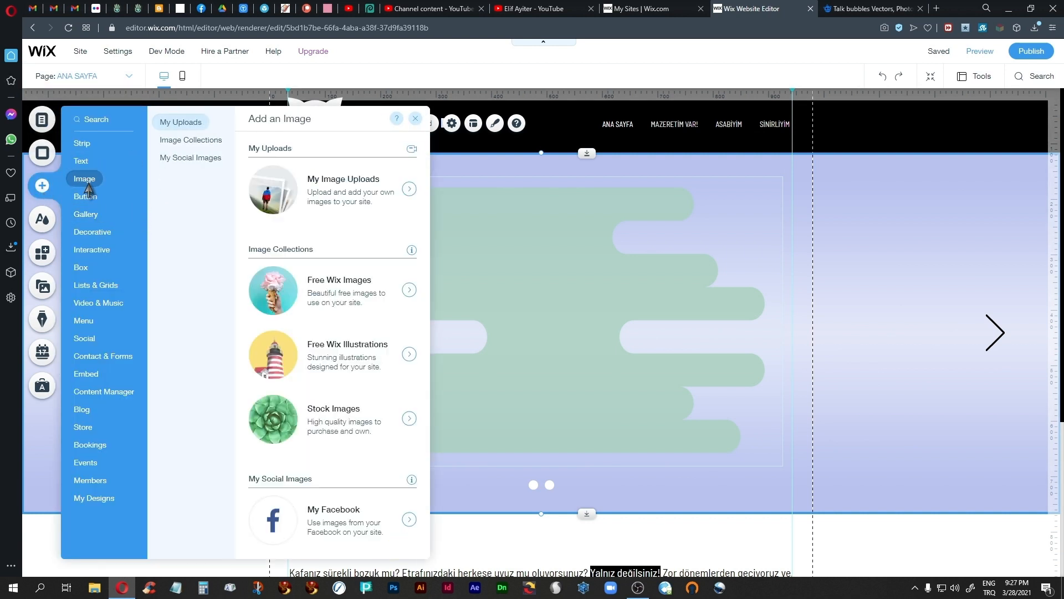
{"action": "left_click", "coordinate": [356, 196]}
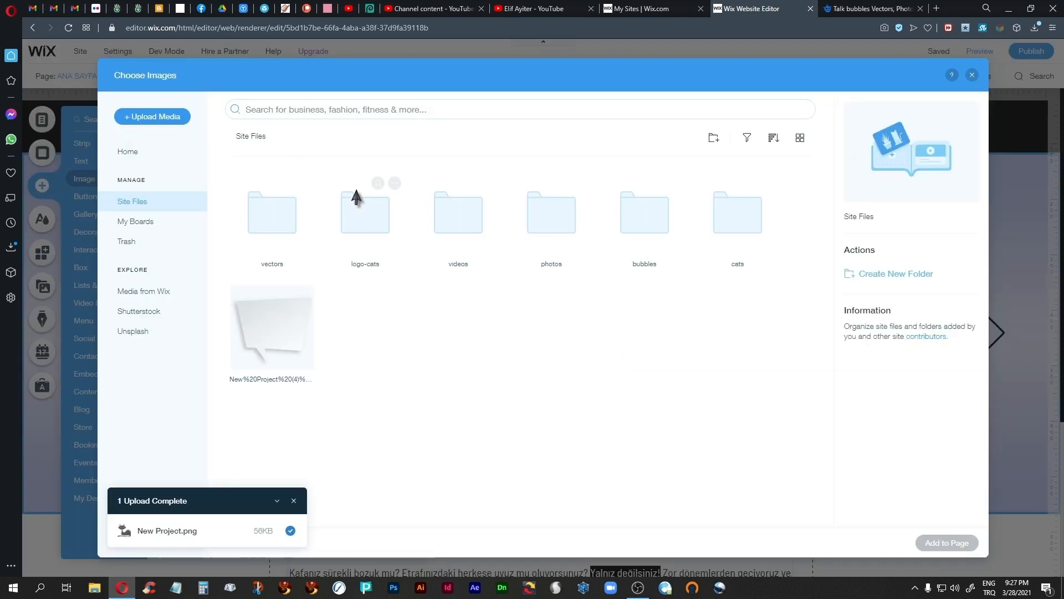
{"action": "left_click", "coordinate": [748, 224]}
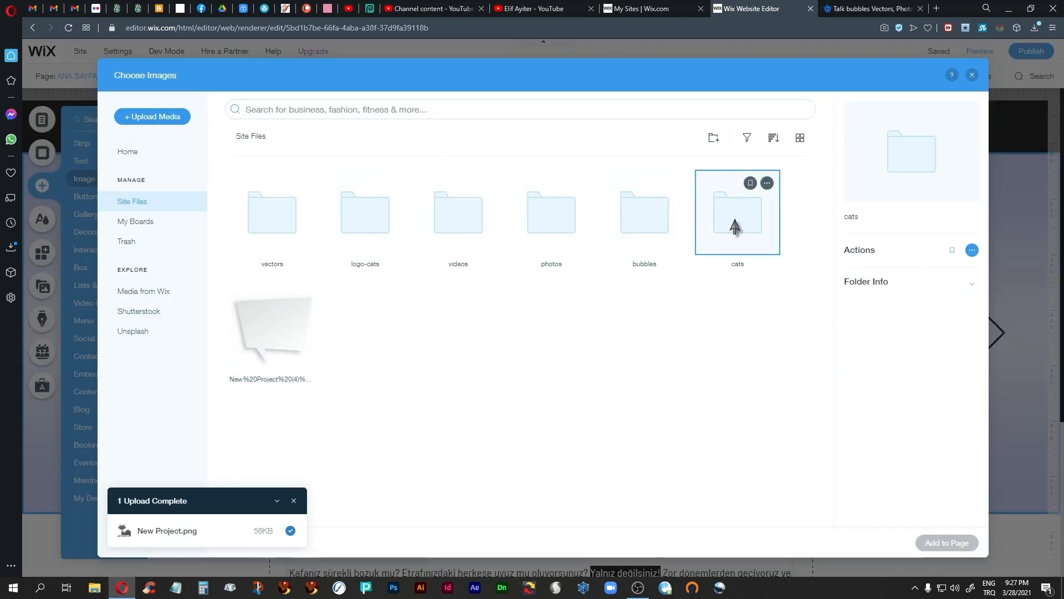
{"action": "double_click", "coordinate": [737, 224]}
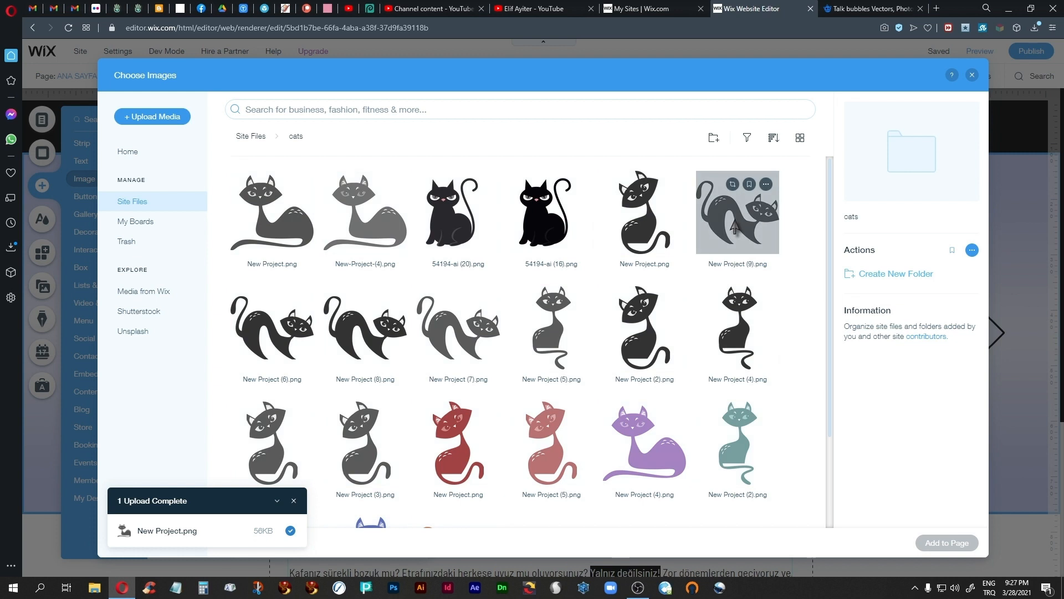
{"action": "left_click", "coordinate": [290, 242]}
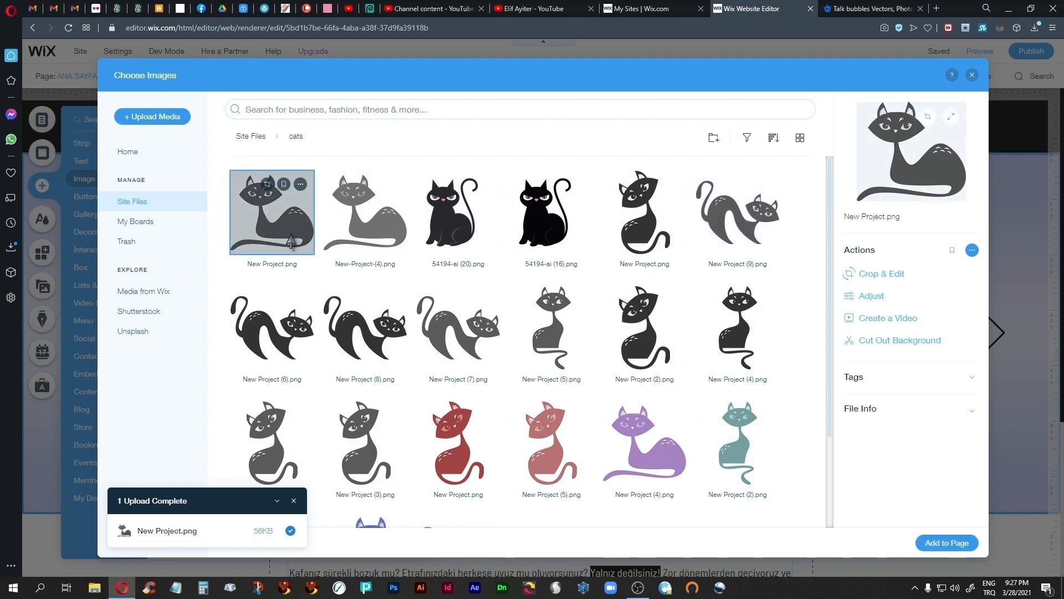
{"action": "left_click", "coordinate": [739, 227], "text": "ctrl"}
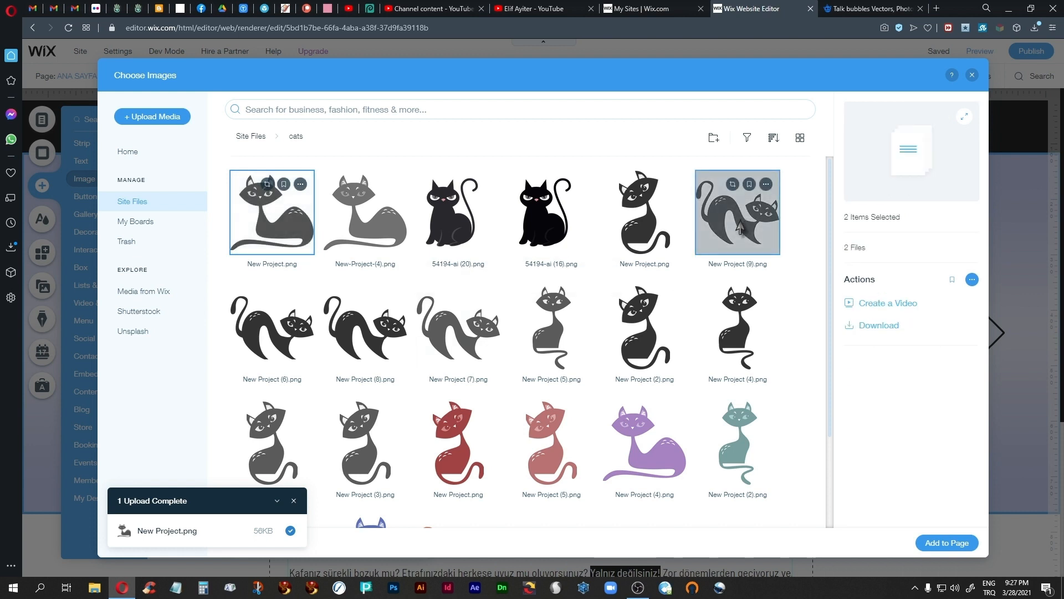
{"action": "left_click", "coordinate": [549, 336], "text": "ctrl"}
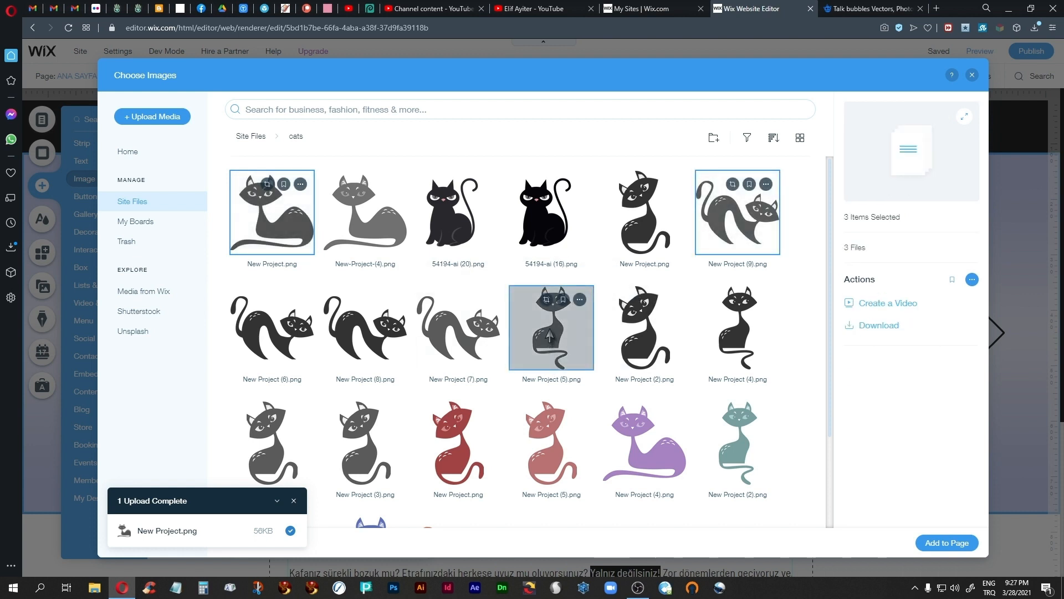
{"action": "left_click", "coordinate": [931, 544]}
Step: Shrink the tall sitting cat to fit slide 2's height and place it over the right end of the green shape
{"action": "left_click_drag", "start_coordinate": [712, 524], "coordinate": [492, 271]}
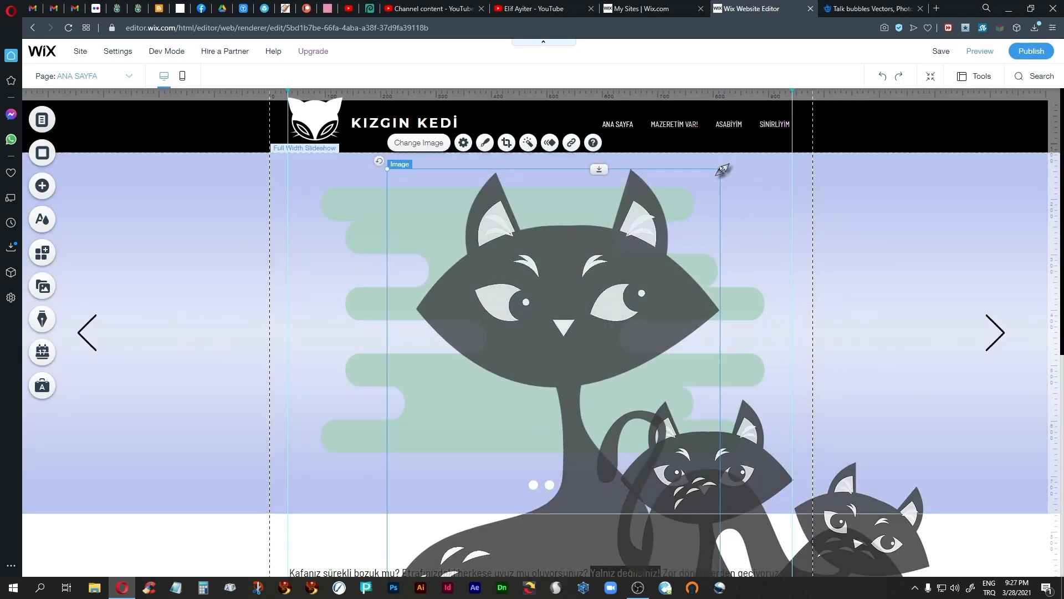
{"action": "left_click_drag", "start_coordinate": [721, 169], "coordinate": [531, 405]}
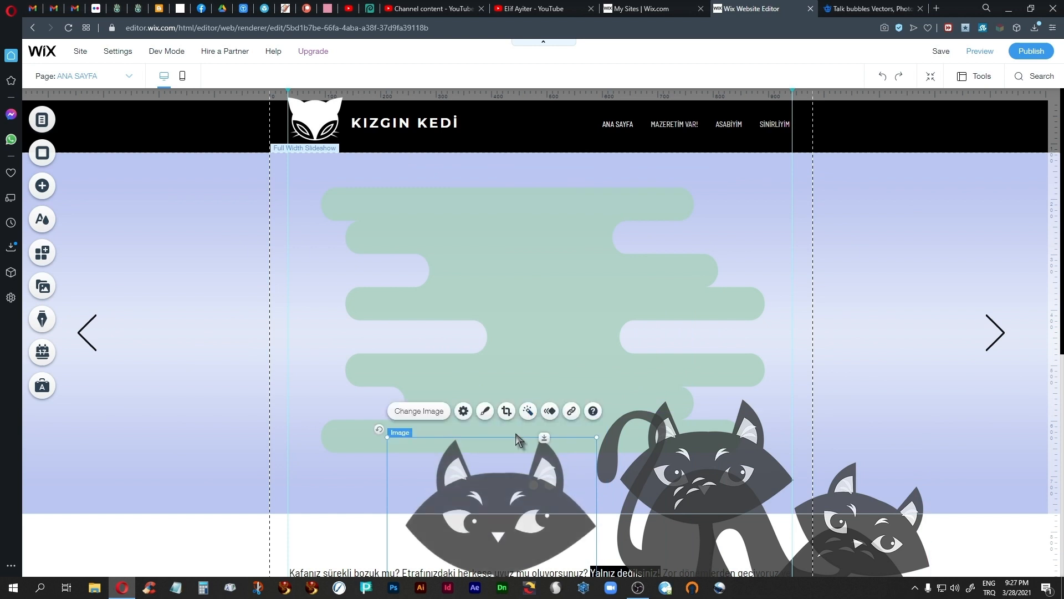
{"action": "left_click_drag", "start_coordinate": [501, 478], "coordinate": [497, 233]}
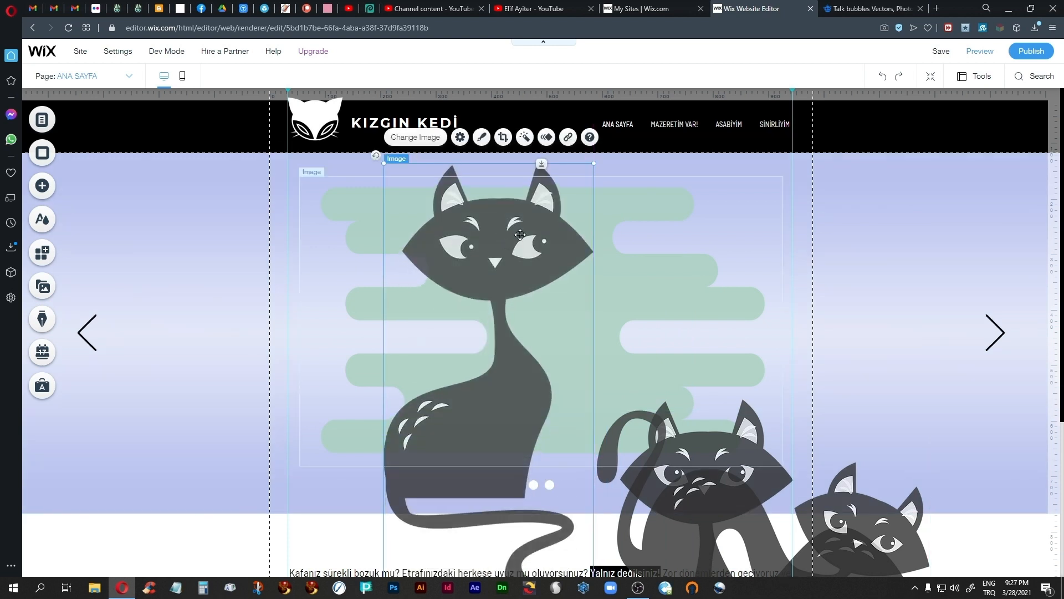
{"action": "left_click_drag", "start_coordinate": [594, 165], "coordinate": [531, 256]}
{"action": "left_click_drag", "start_coordinate": [471, 426], "coordinate": [522, 335]}
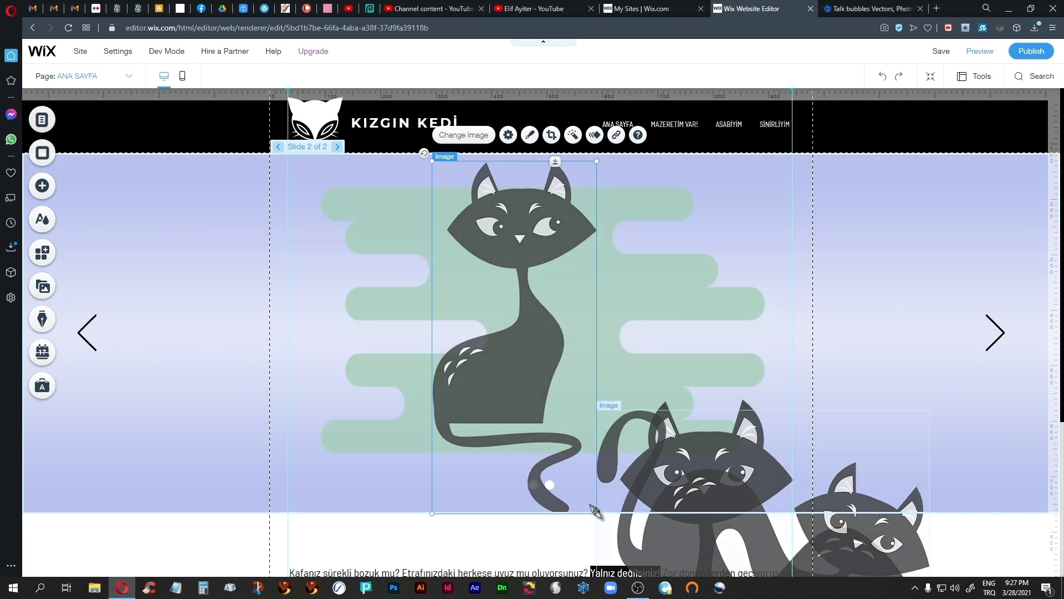
{"action": "left_click_drag", "start_coordinate": [596, 513], "coordinate": [586, 505]}
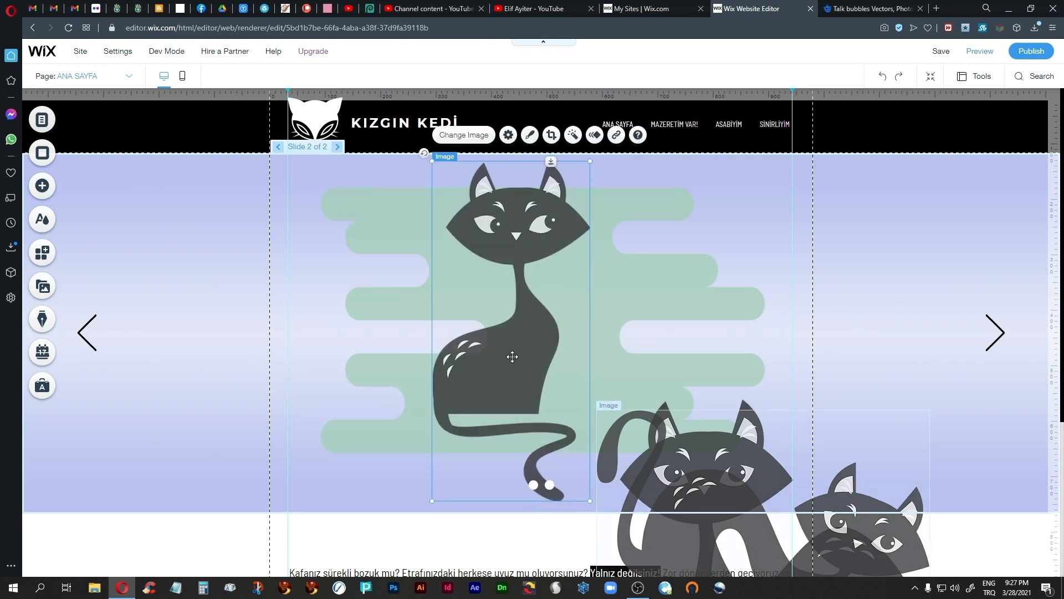
{"action": "left_click_drag", "start_coordinate": [510, 356], "coordinate": [709, 360]}
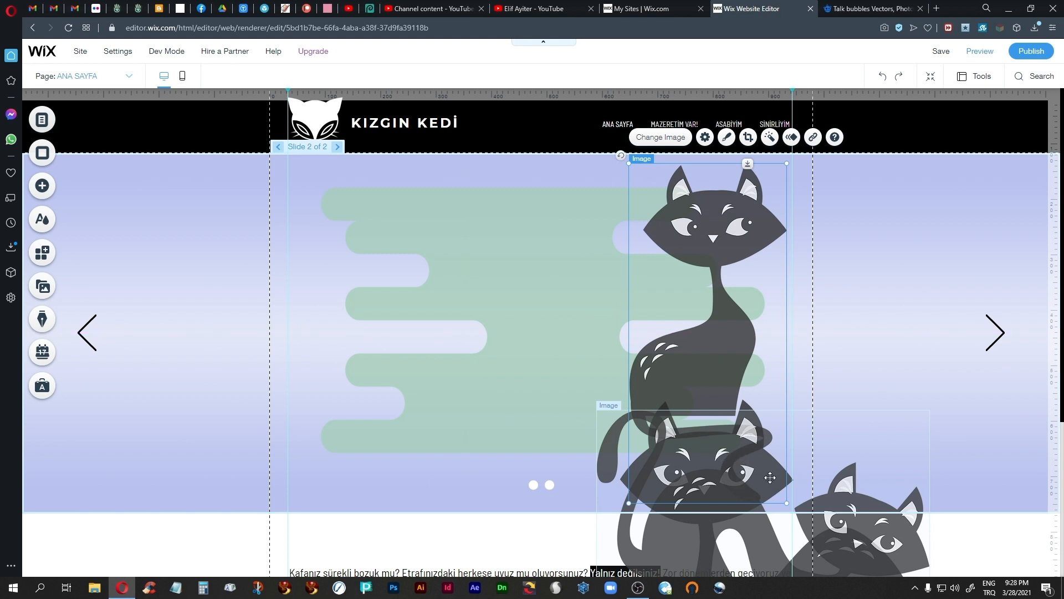
Step: Move the arched-back cat to the far left of slide 2 and the reclining cat to the middle of the slide
{"action": "left_click", "coordinate": [861, 500]}
{"action": "left_click_drag", "start_coordinate": [860, 501], "coordinate": [328, 243]}
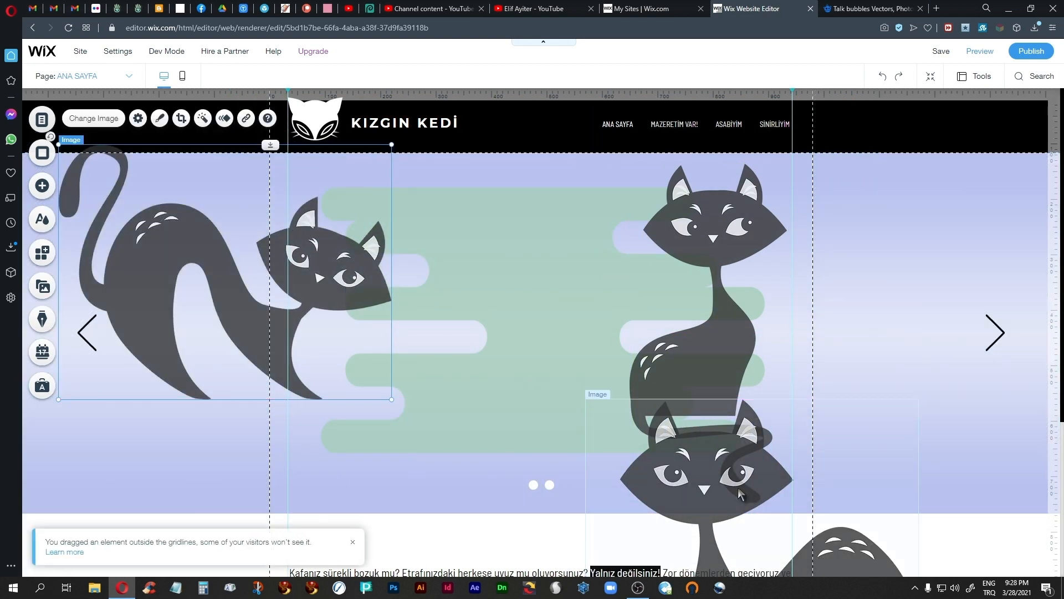
{"action": "left_click", "coordinate": [713, 506]}
{"action": "left_click_drag", "start_coordinate": [713, 505], "coordinate": [500, 293]}
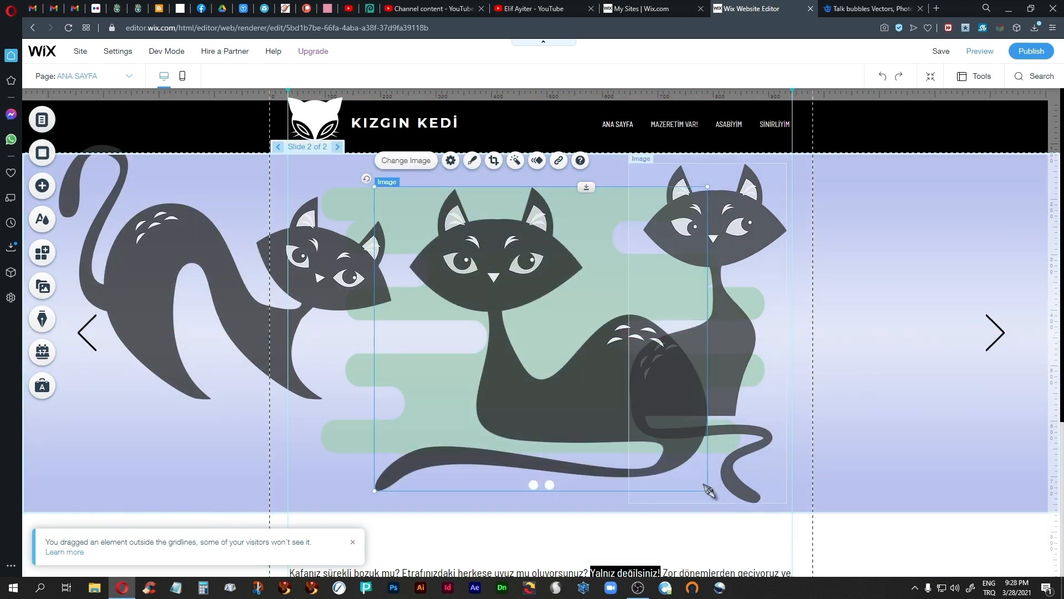
Step: Enlarge the reclining cat until it nearly fills slide 2's height and shift it slightly towards the tall sitting cat
{"action": "left_click_drag", "start_coordinate": [707, 490], "coordinate": [729, 510]}
{"action": "left_click_drag", "start_coordinate": [374, 187], "coordinate": [360, 159]}
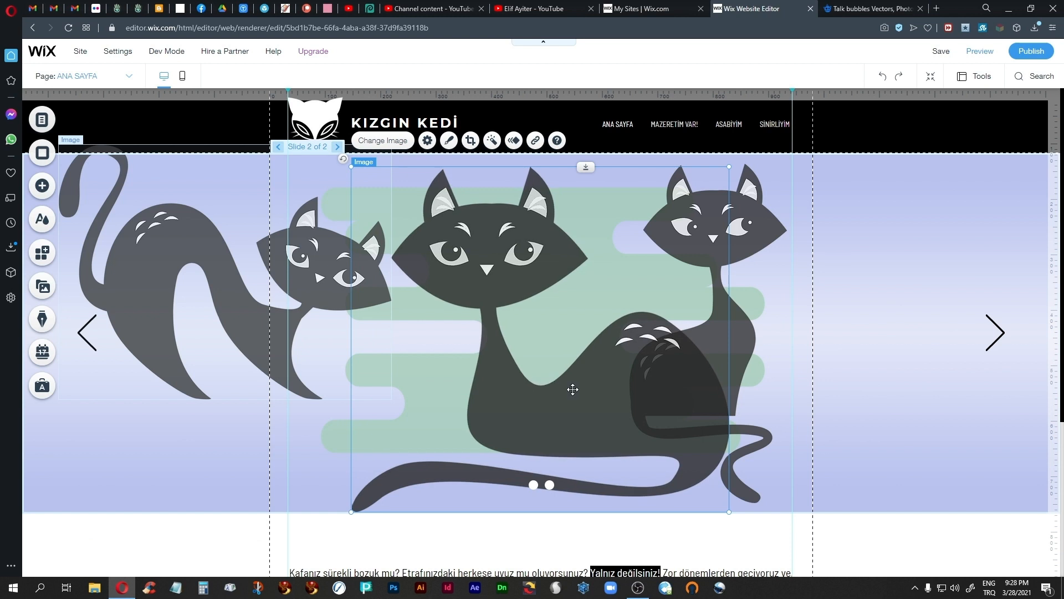
{"action": "left_click_drag", "start_coordinate": [572, 388], "coordinate": [582, 383]}
Step: Shrink the arched-back cat to about half its size and place it over the left end of the green shape, beside the reclining cat
{"action": "left_click", "coordinate": [230, 282]}
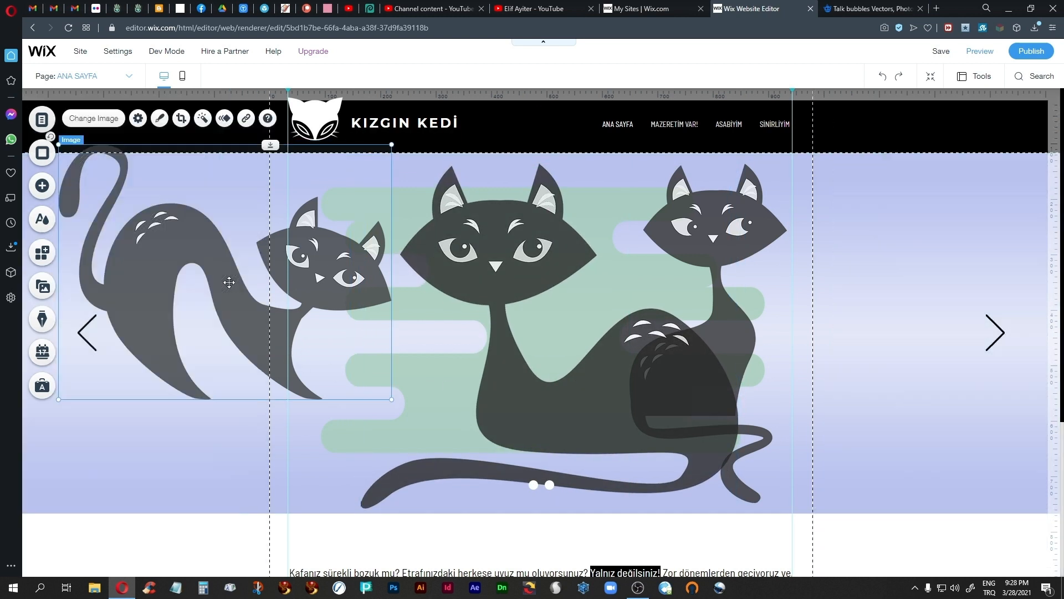
{"action": "left_click_drag", "start_coordinate": [390, 398], "coordinate": [278, 301]}
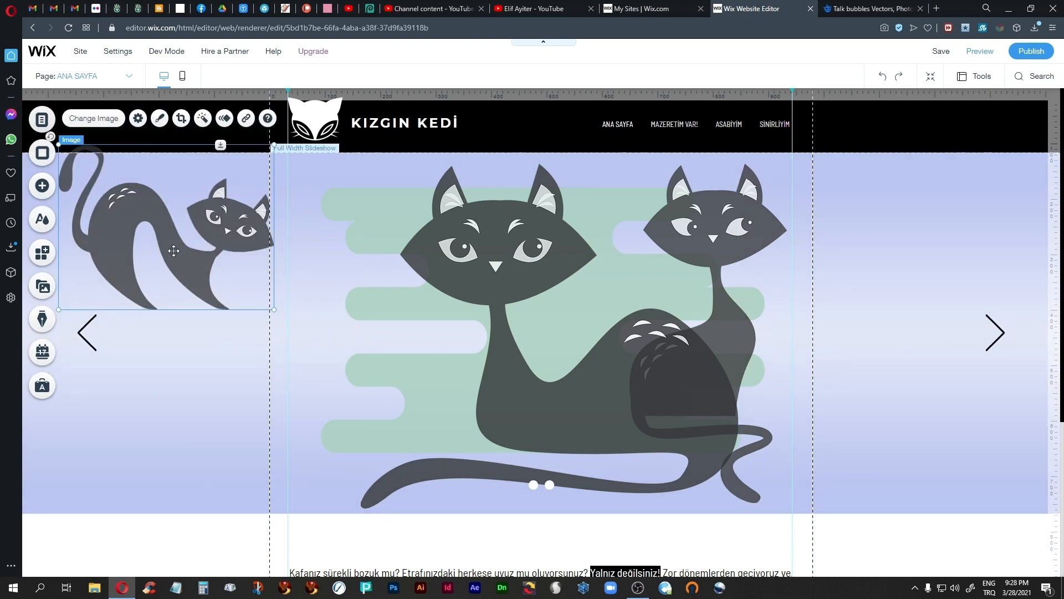
{"action": "left_click_drag", "start_coordinate": [194, 258], "coordinate": [367, 359]}
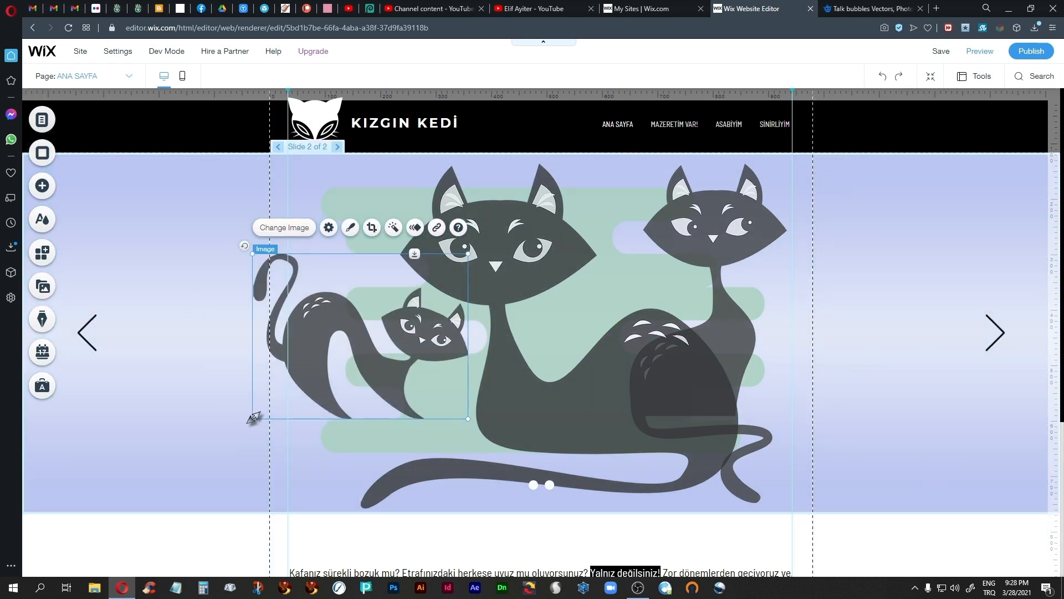
{"action": "left_click_drag", "start_coordinate": [253, 418], "coordinate": [273, 403]}
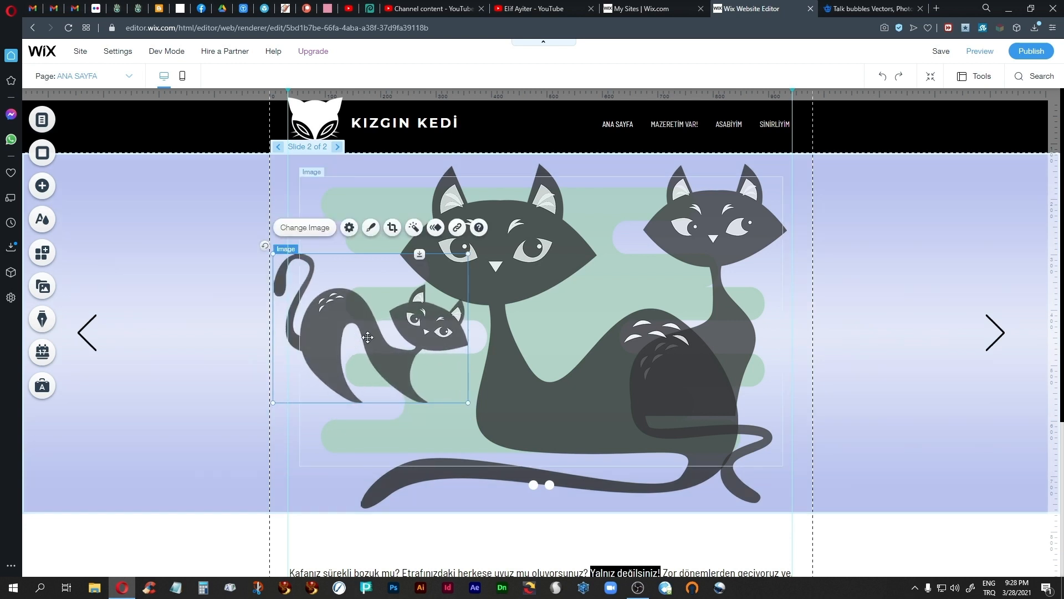
{"action": "left_click_drag", "start_coordinate": [368, 337], "coordinate": [381, 348]}
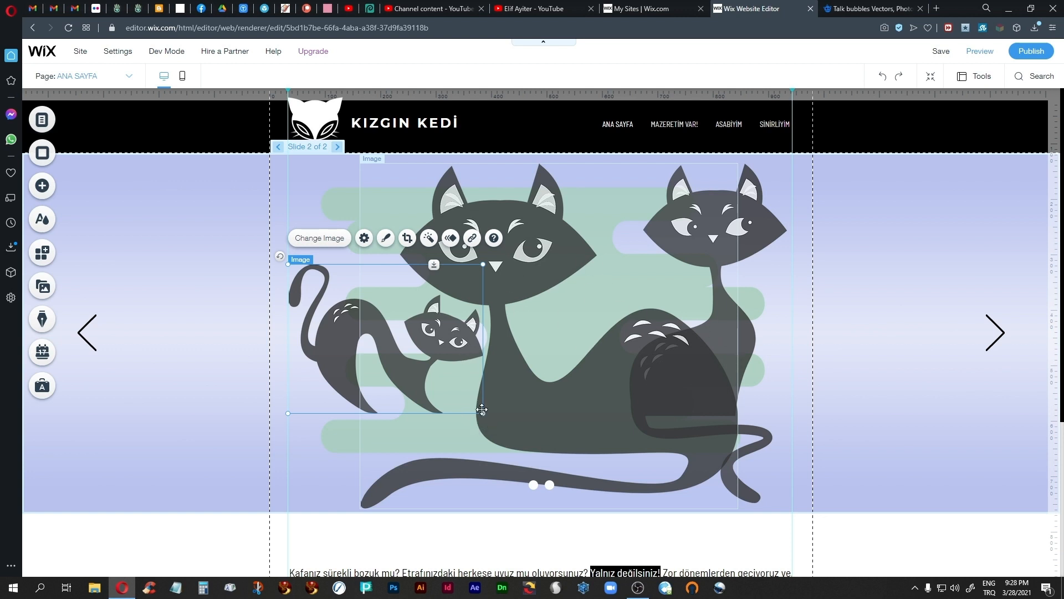
{"action": "mouse_move", "coordinate": [483, 412]}
{"action": "left_mouse_down"}
{"action": "mouse_move", "coordinate": [509, 425]}
{"action": "mouse_move", "coordinate": [478, 407]}
{"action": "left_mouse_up"}
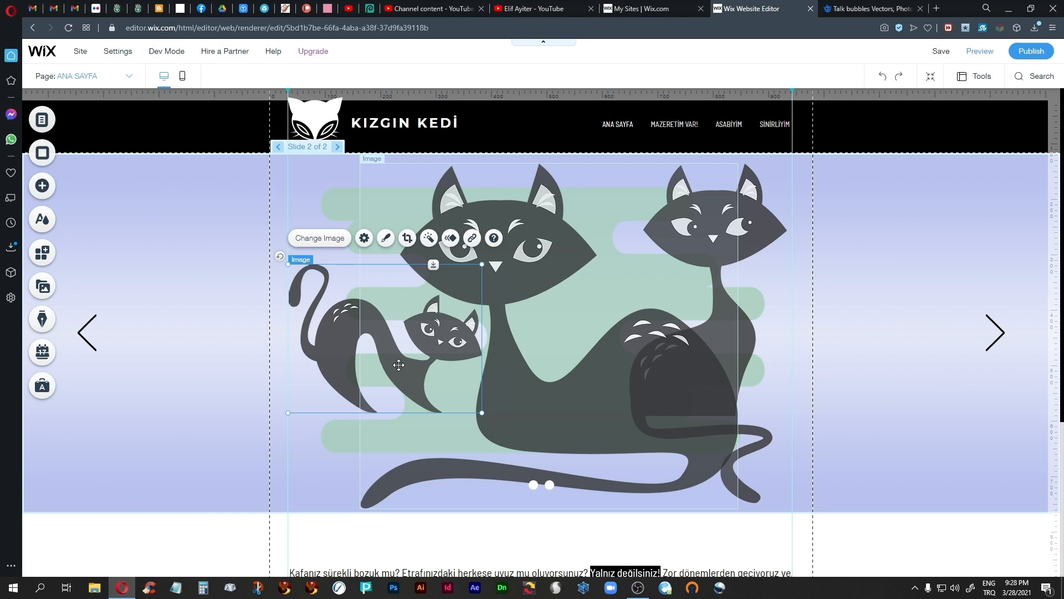
{"action": "left_click_drag", "start_coordinate": [398, 365], "coordinate": [394, 367]}
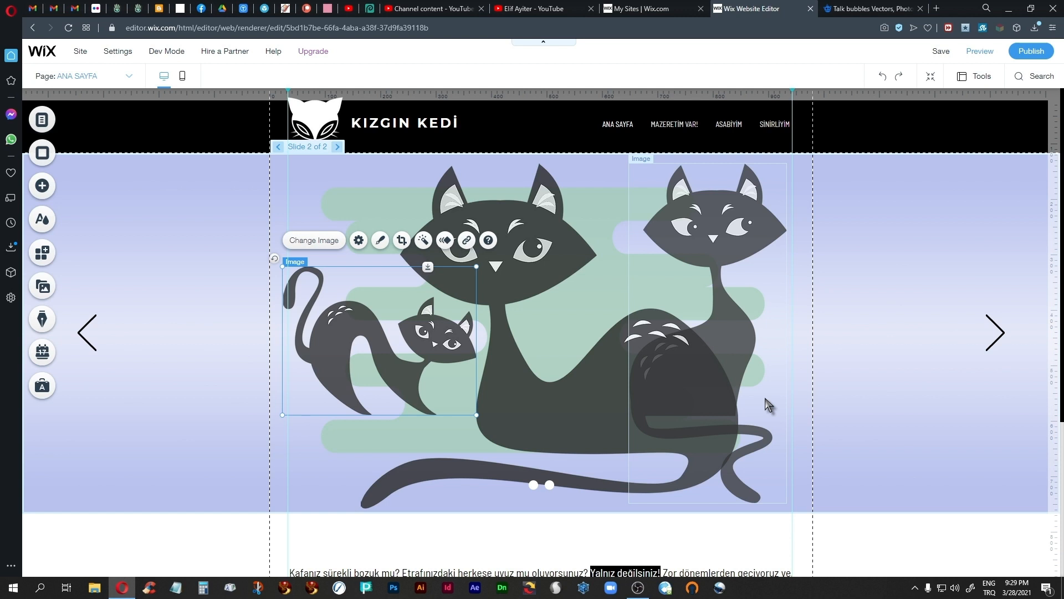
Step: Switch to Photopea, try Layer 1 at 83% opacity, look up the PNG export option and return to the Wix editor
{"action": "left_click", "coordinate": [369, 9]}
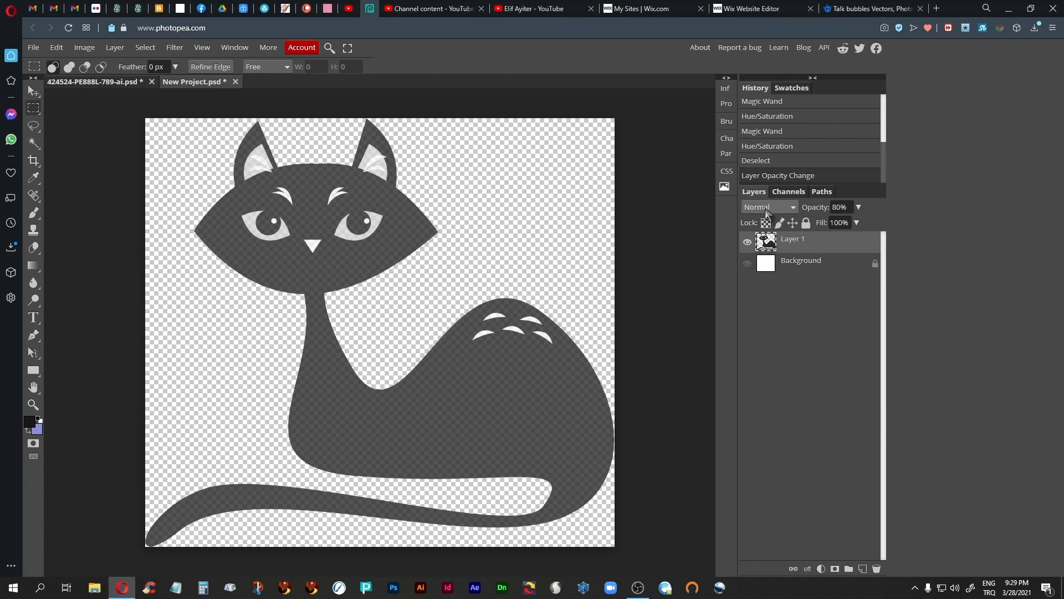
{"action": "left_click", "coordinate": [858, 207]}
{"action": "mouse_move", "coordinate": [850, 223]}
{"action": "left_mouse_down"}
{"action": "mouse_move", "coordinate": [820, 225]}
{"action": "mouse_move", "coordinate": [881, 234]}
{"action": "mouse_move", "coordinate": [852, 234]}
{"action": "left_mouse_up"}
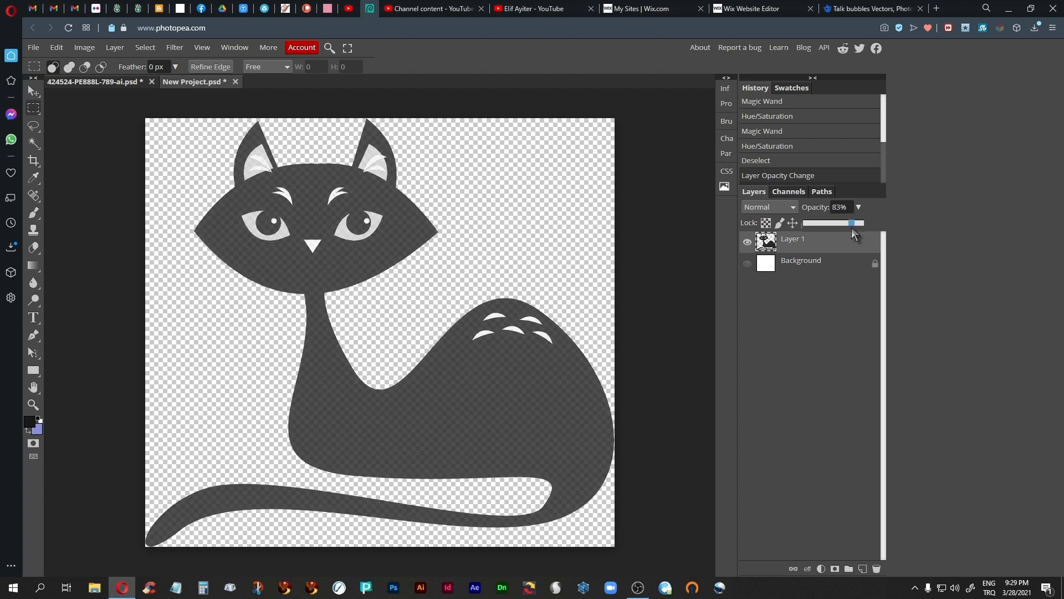
{"action": "left_click", "coordinate": [840, 207]}
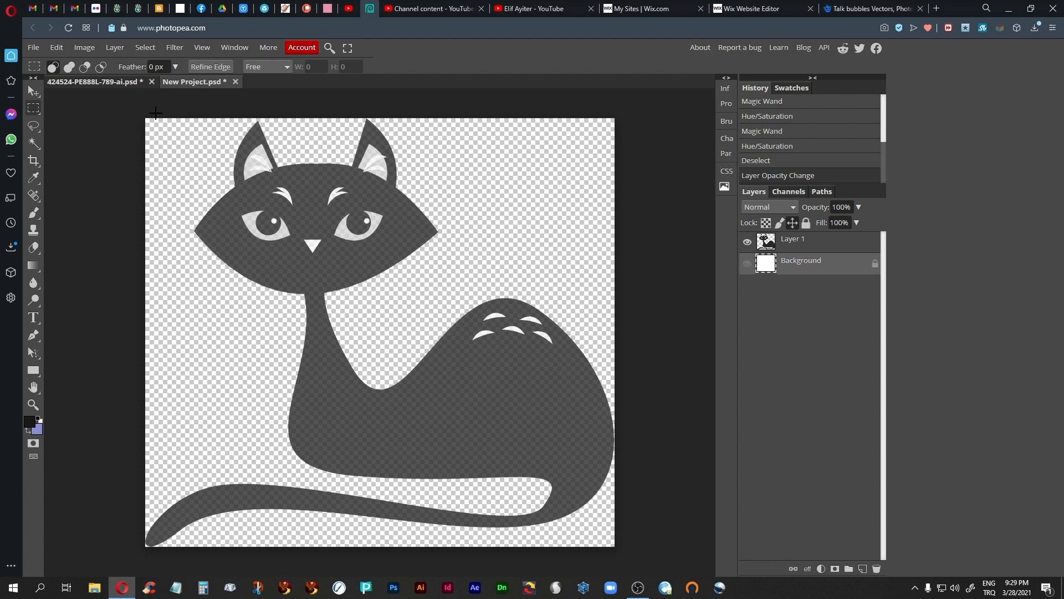
{"action": "left_click", "coordinate": [33, 47]}
{"action": "mouse_move", "coordinate": [93, 210]}
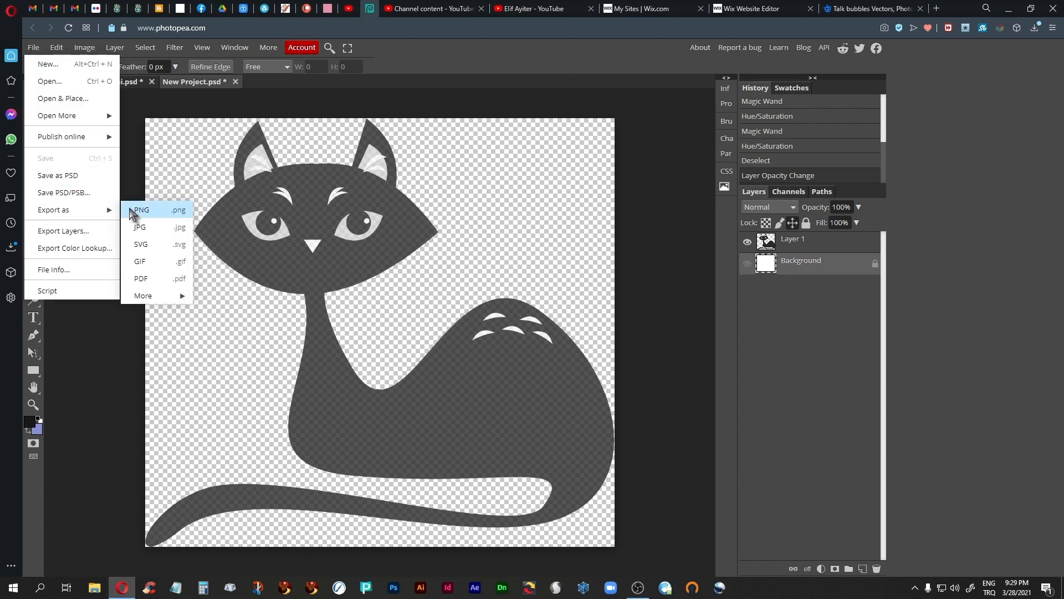
{"action": "left_click", "coordinate": [609, 79]}
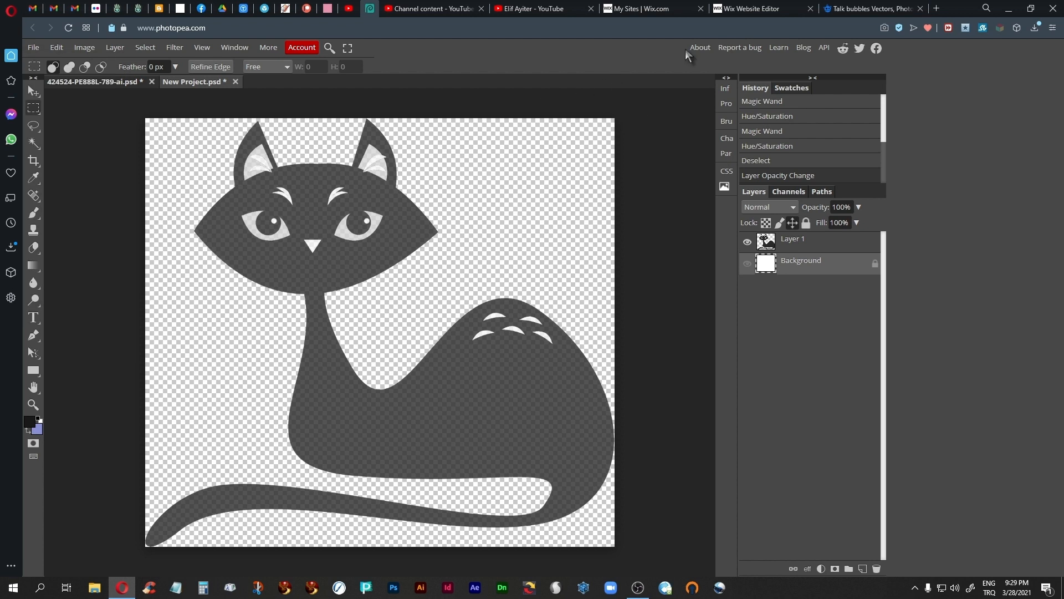
{"action": "left_click", "coordinate": [754, 9]}
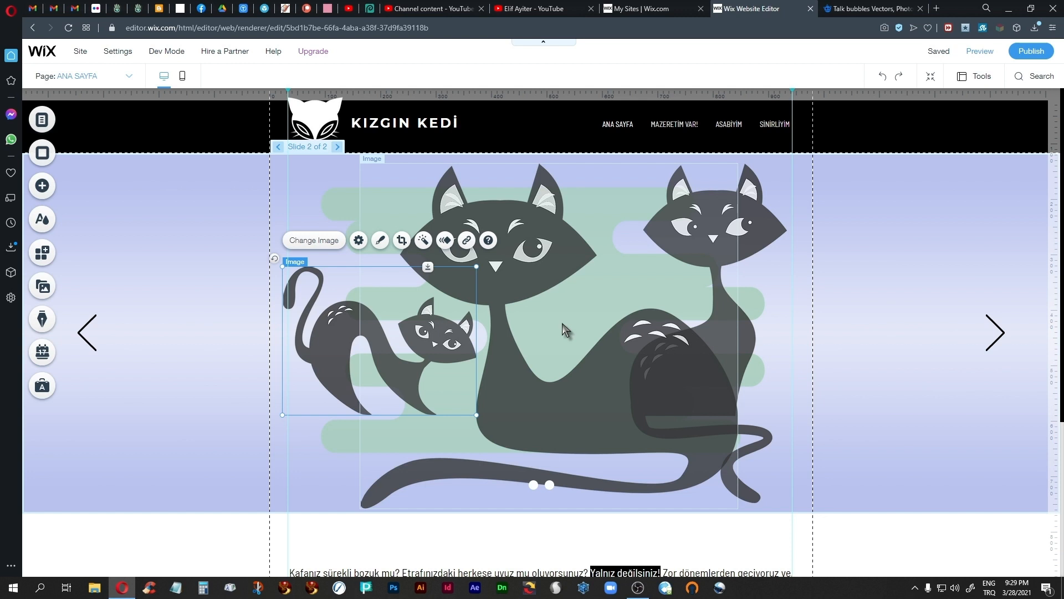
Step: Give the arched-back cat a Float-In animation that enters from the left
{"action": "left_click", "coordinate": [446, 241]}
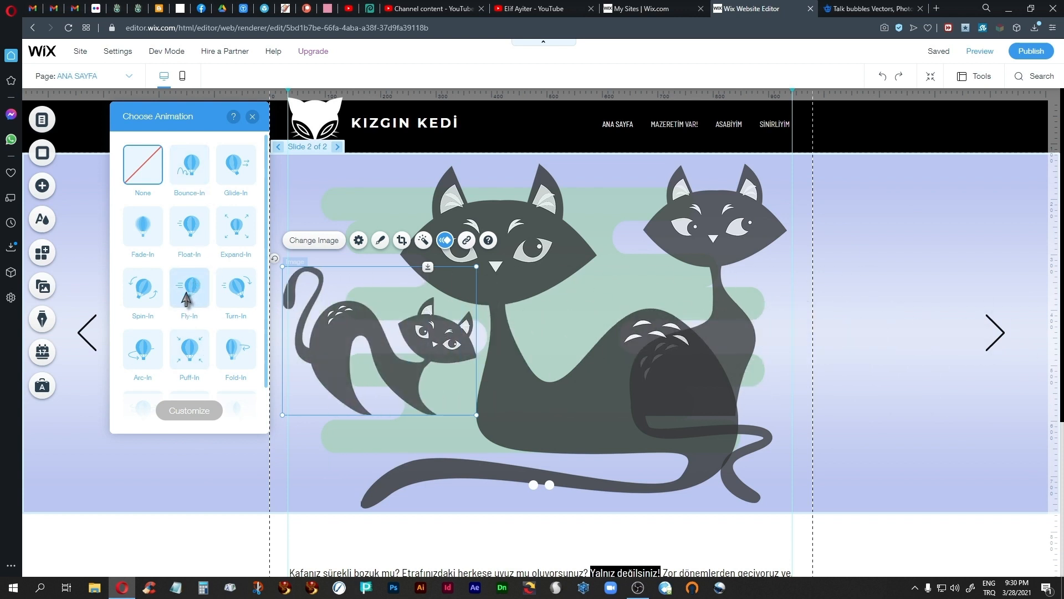
{"action": "left_click", "coordinate": [184, 236]}
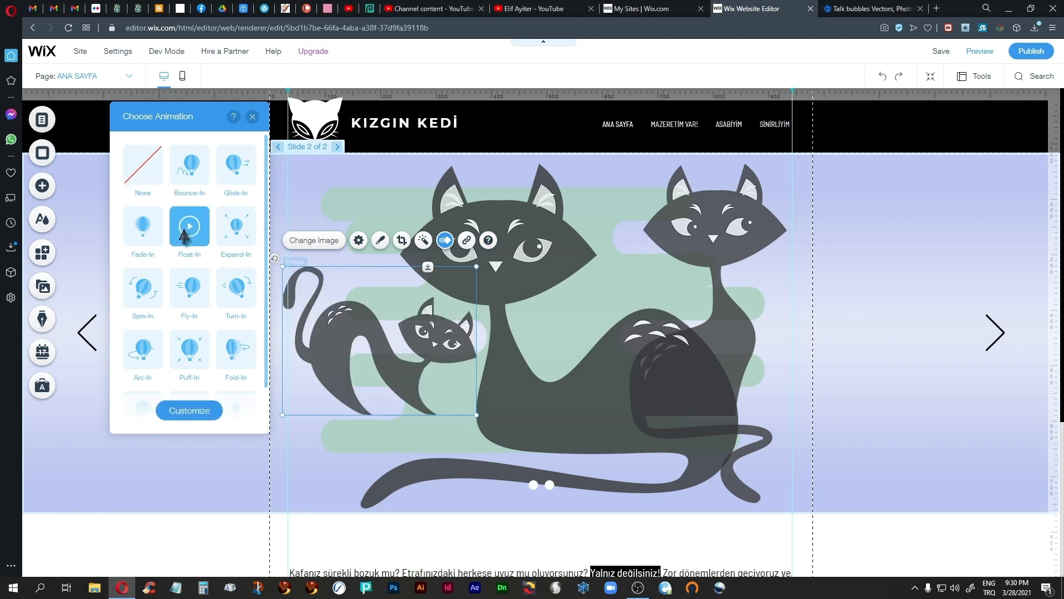
{"action": "left_click", "coordinate": [192, 411]}
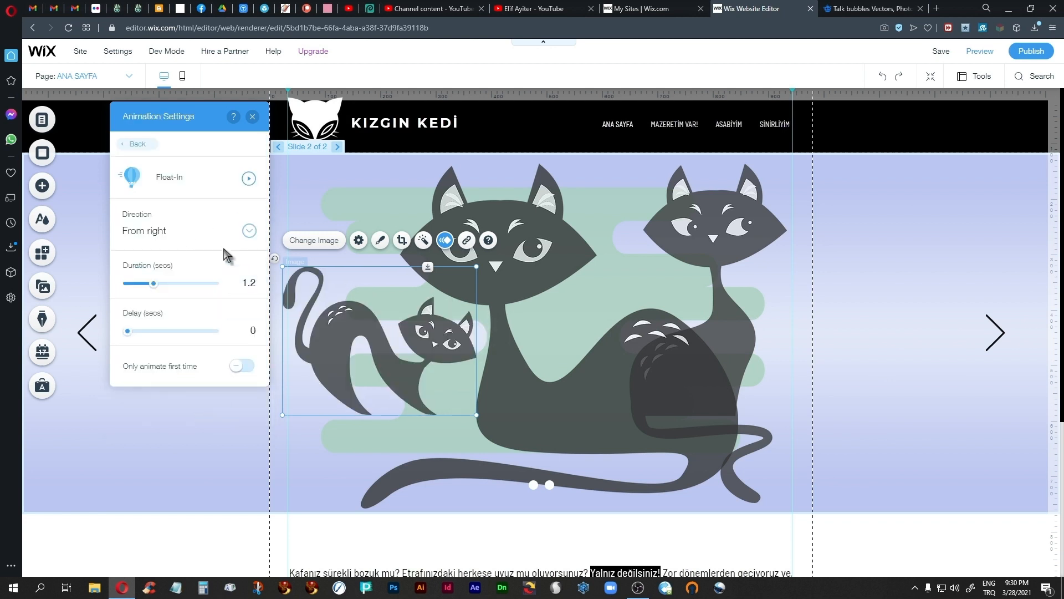
{"action": "left_click", "coordinate": [253, 233]}
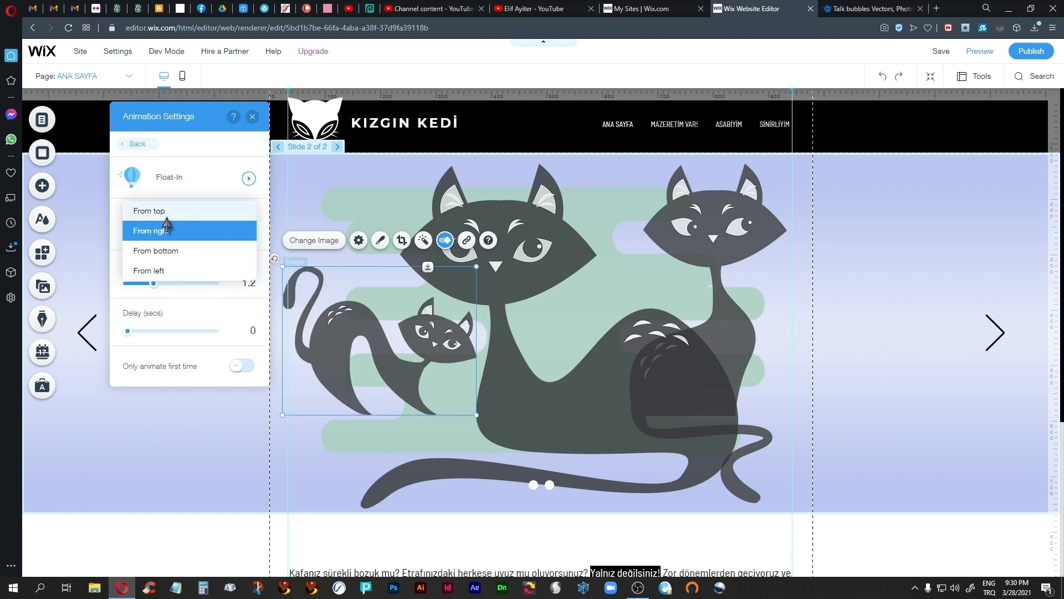
{"action": "left_click", "coordinate": [153, 272]}
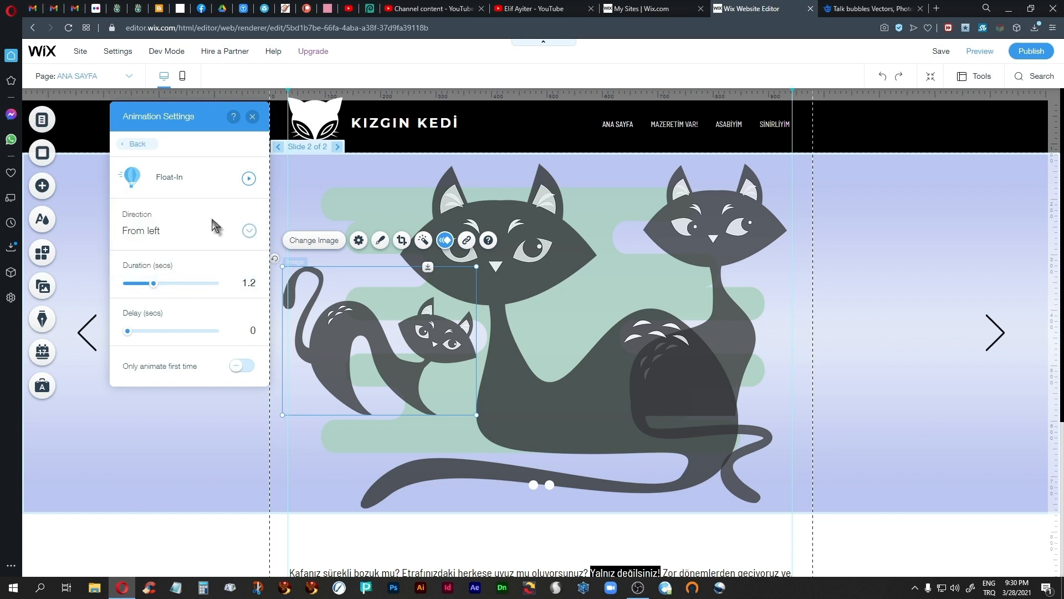
Step: Set the arched-back cat's animation delay to 0.3 seconds and make it animate only the first time
{"action": "left_click", "coordinate": [253, 331]}
{"action": "type", "text": "0.3"}
{"action": "left_click", "coordinate": [240, 367]}
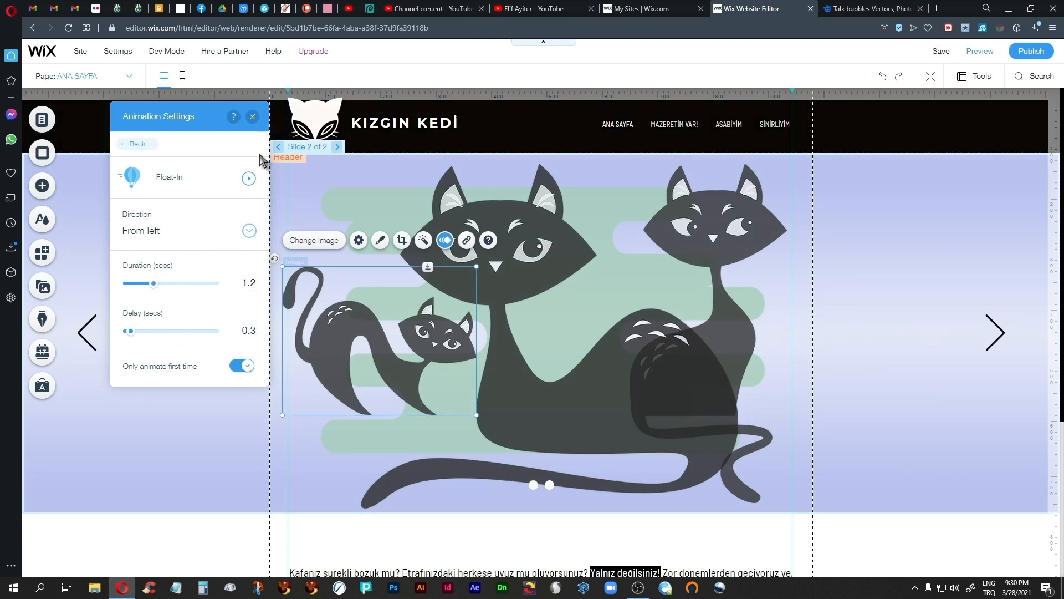
{"action": "left_click", "coordinate": [252, 116]}
Step: Give the tall sitting cat a Float-In animation with a 0.5-second delay that animates only the first time
{"action": "left_click", "coordinate": [741, 330]}
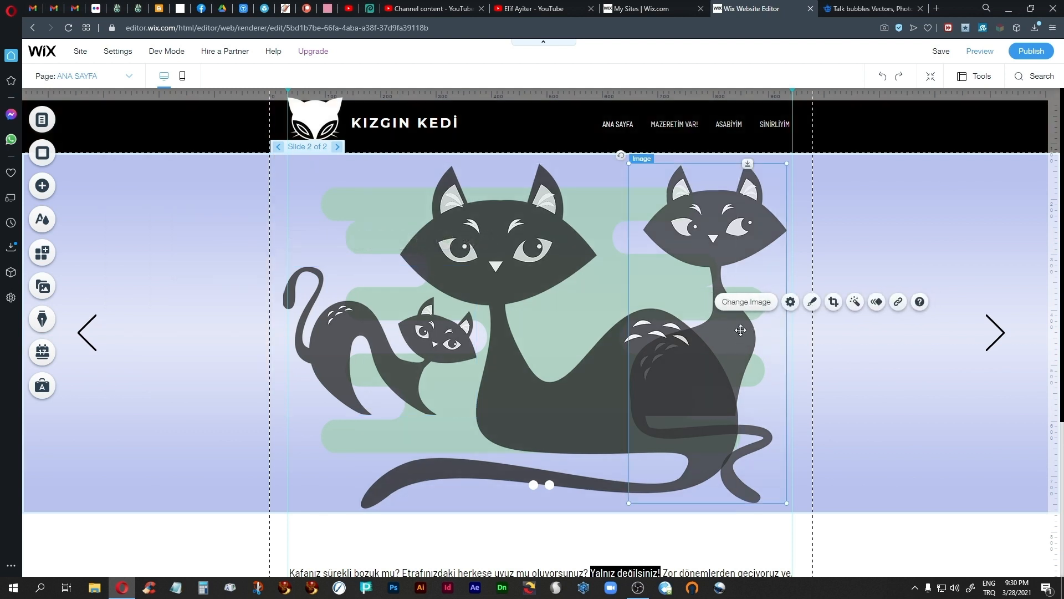
{"action": "left_click", "coordinate": [876, 301]}
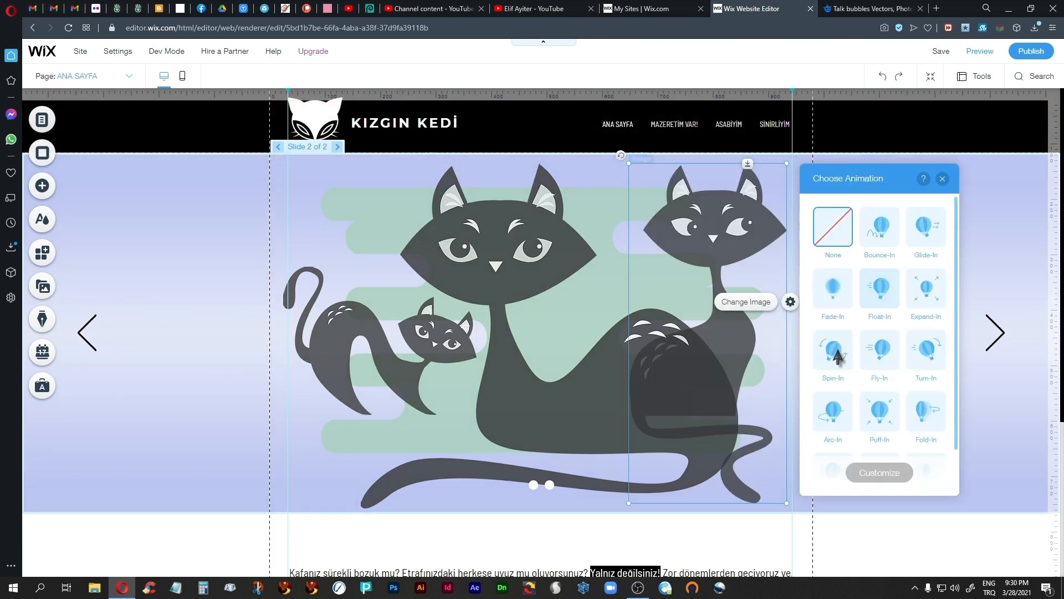
{"action": "left_click", "coordinate": [880, 291]}
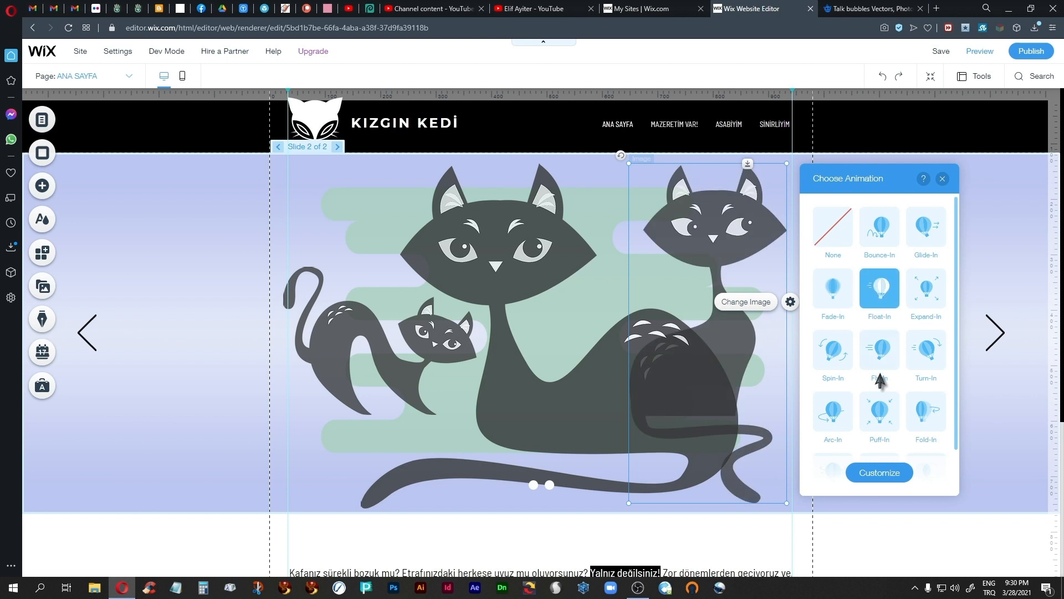
{"action": "left_click", "coordinate": [880, 472]}
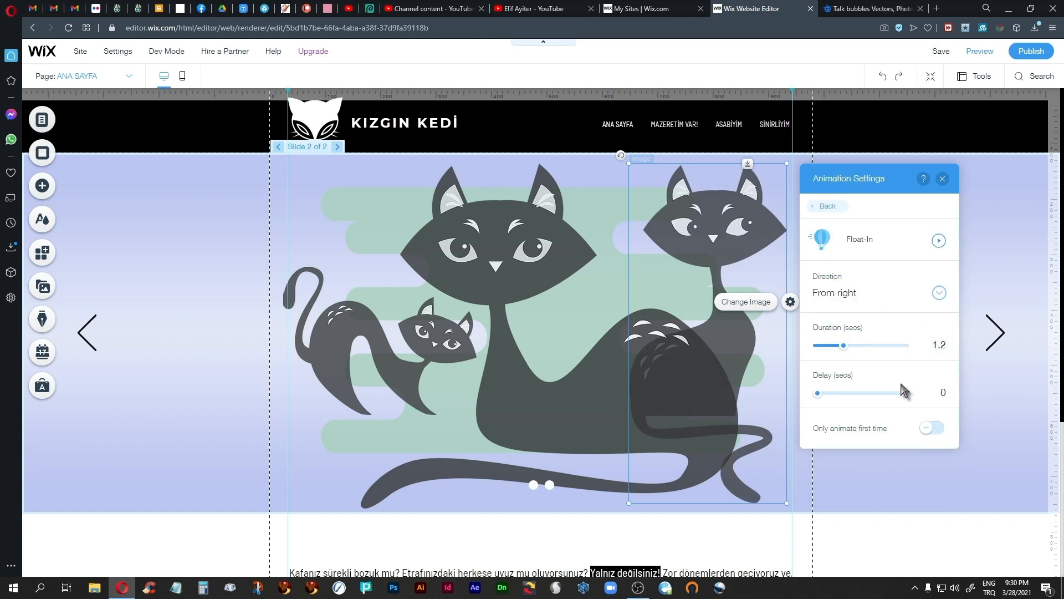
{"action": "left_click", "coordinate": [947, 393]}
{"action": "left_click", "coordinate": [932, 427]}
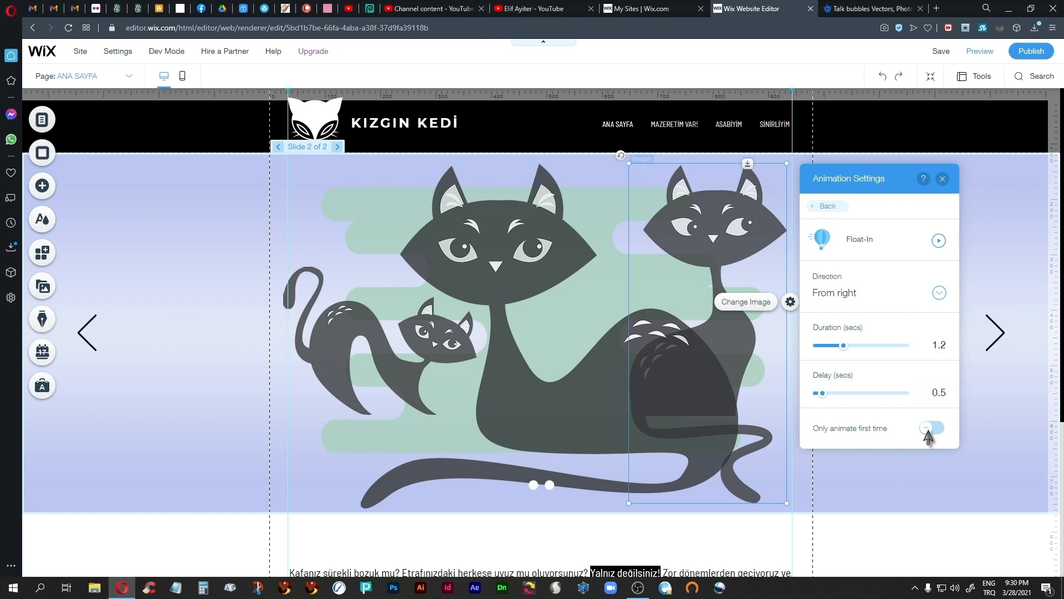
{"action": "left_click", "coordinate": [943, 178]}
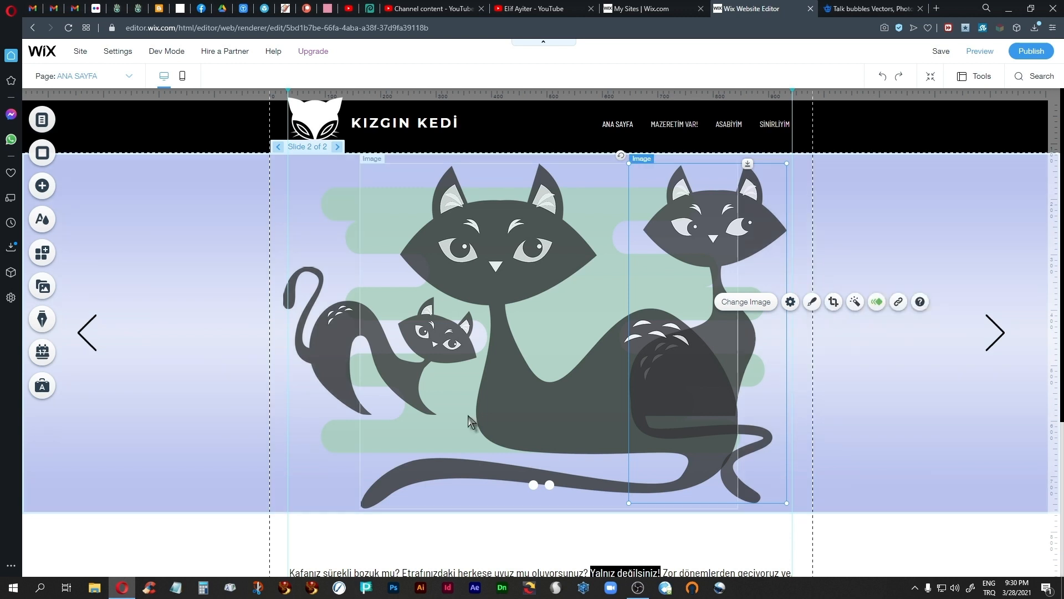
Step: Check the arched-back cat's animation settings and set the tall sitting cat's Float-In delay to 0.3 seconds
{"action": "left_click", "coordinate": [346, 340]}
{"action": "left_click", "coordinate": [445, 240]}
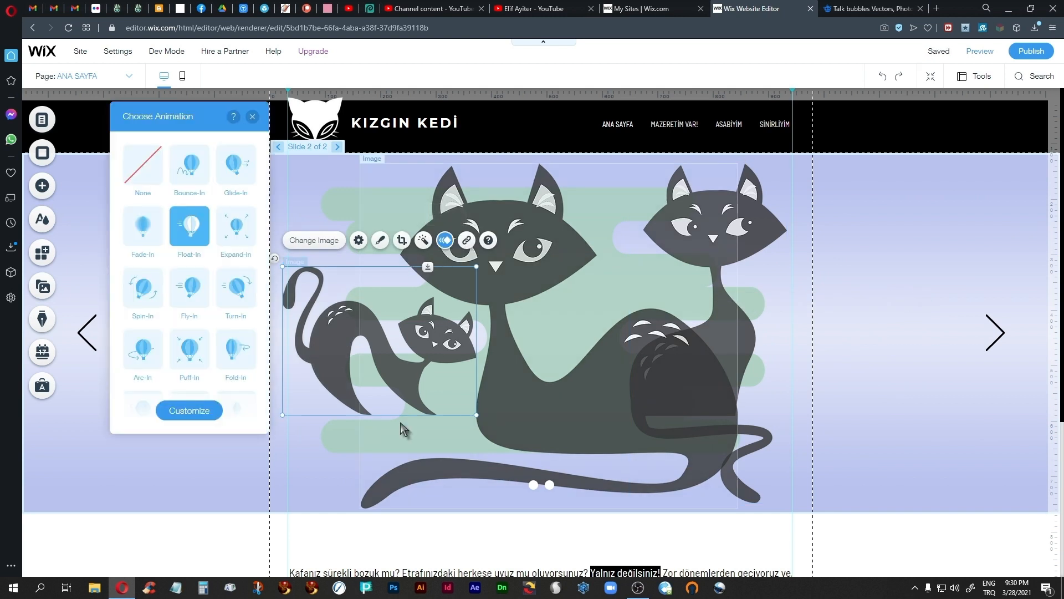
{"action": "left_click", "coordinate": [197, 411]}
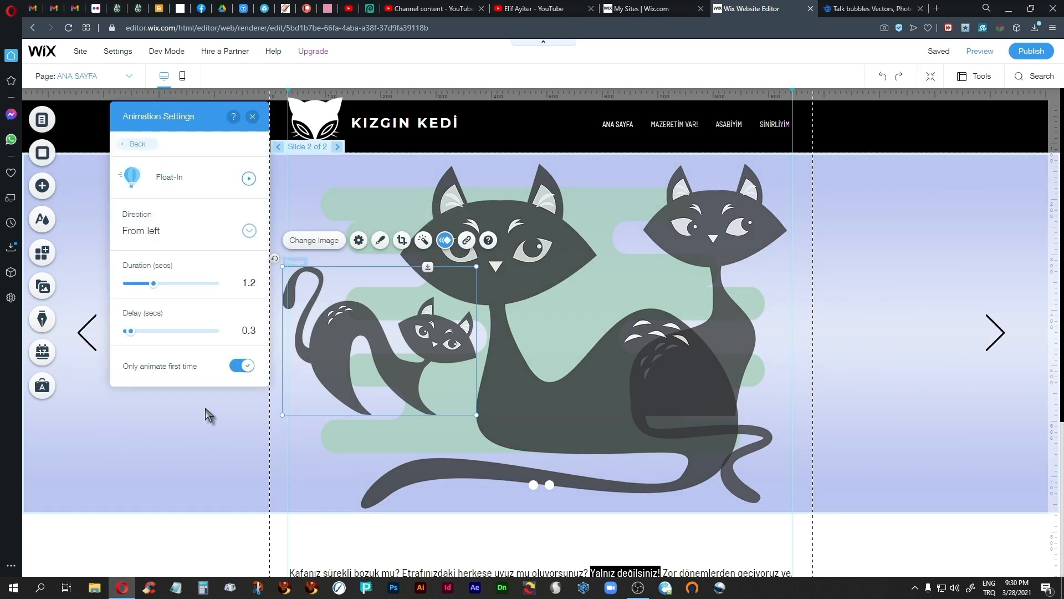
{"action": "left_click", "coordinate": [252, 117]}
{"action": "left_click", "coordinate": [775, 229]}
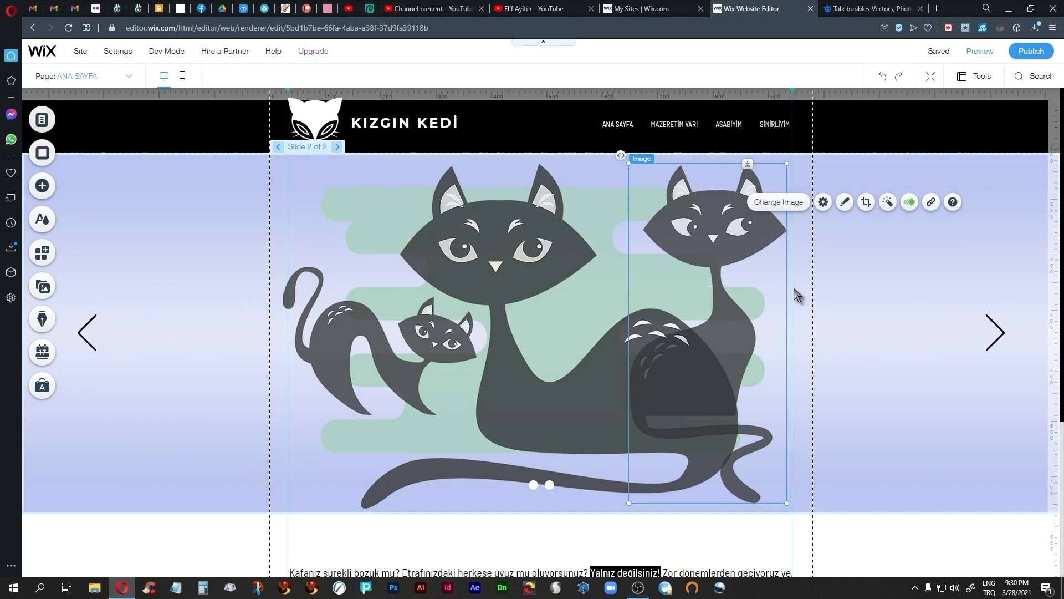
{"action": "left_click", "coordinate": [908, 207]}
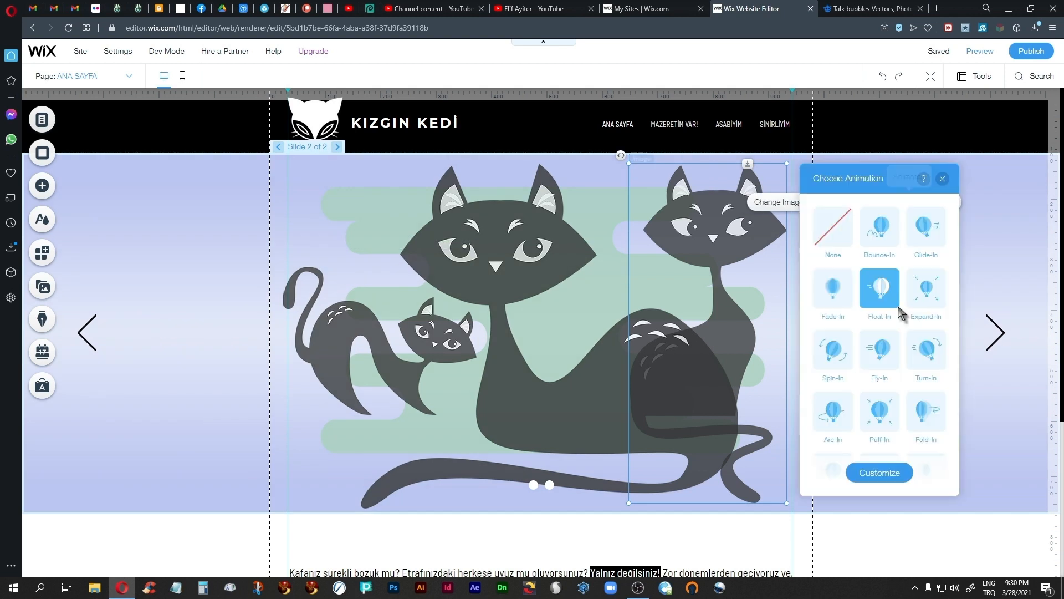
{"action": "left_click", "coordinate": [898, 474]}
{"action": "left_click", "coordinate": [946, 394]}
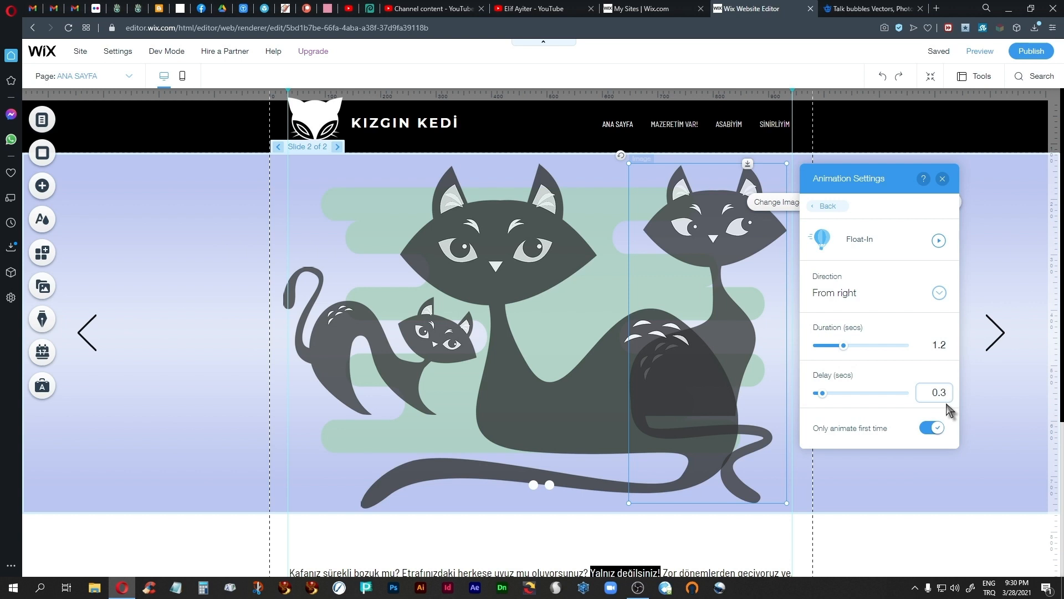
Step: Review which entrance animation is assigned to the tall sitting cat on slide 2
{"action": "left_click", "coordinate": [942, 179]}
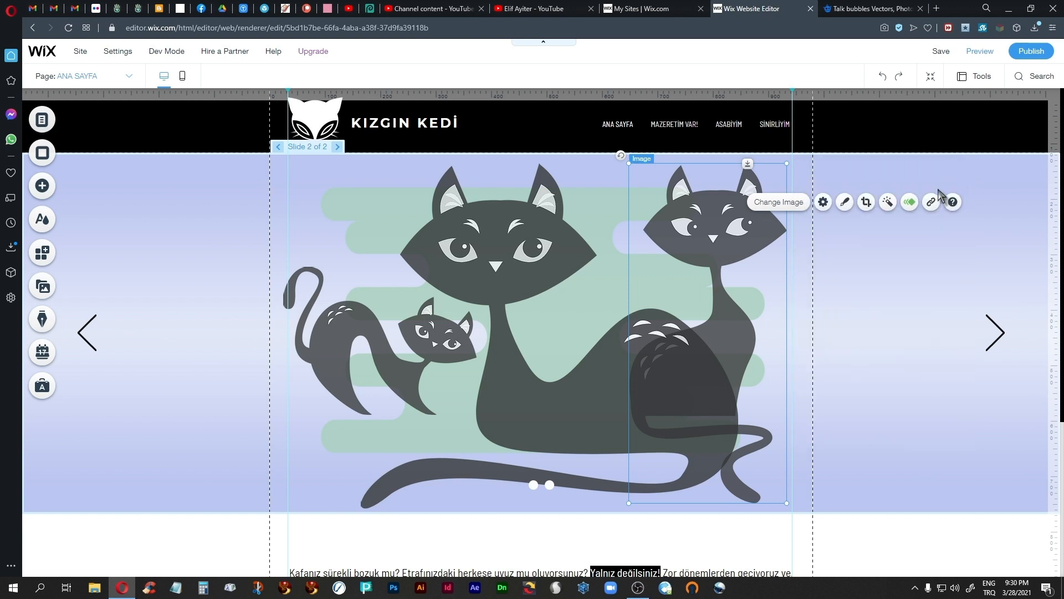
{"action": "left_click", "coordinate": [330, 330]}
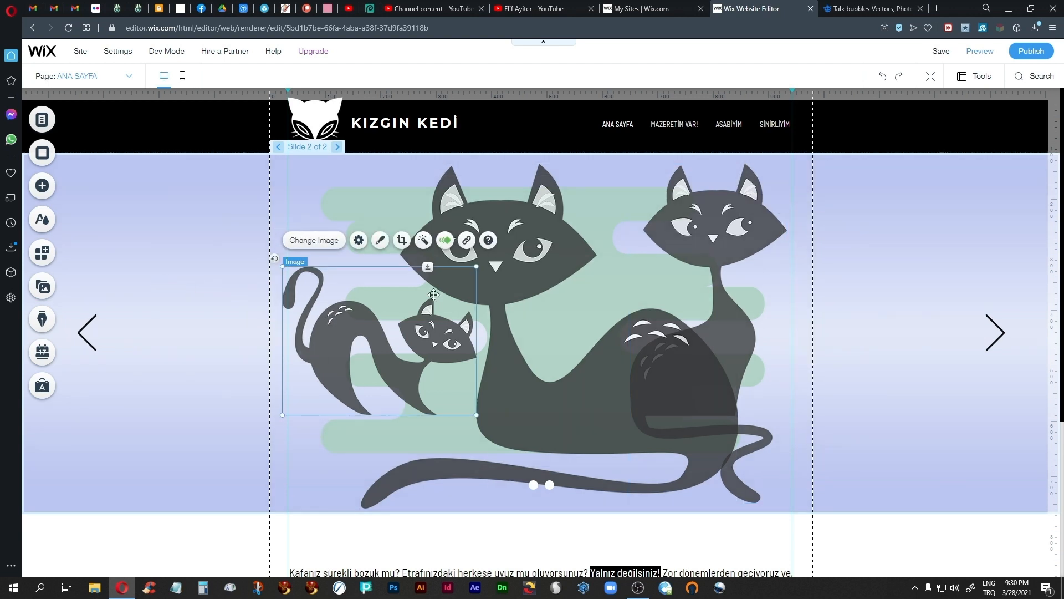
{"action": "left_click", "coordinate": [773, 238]}
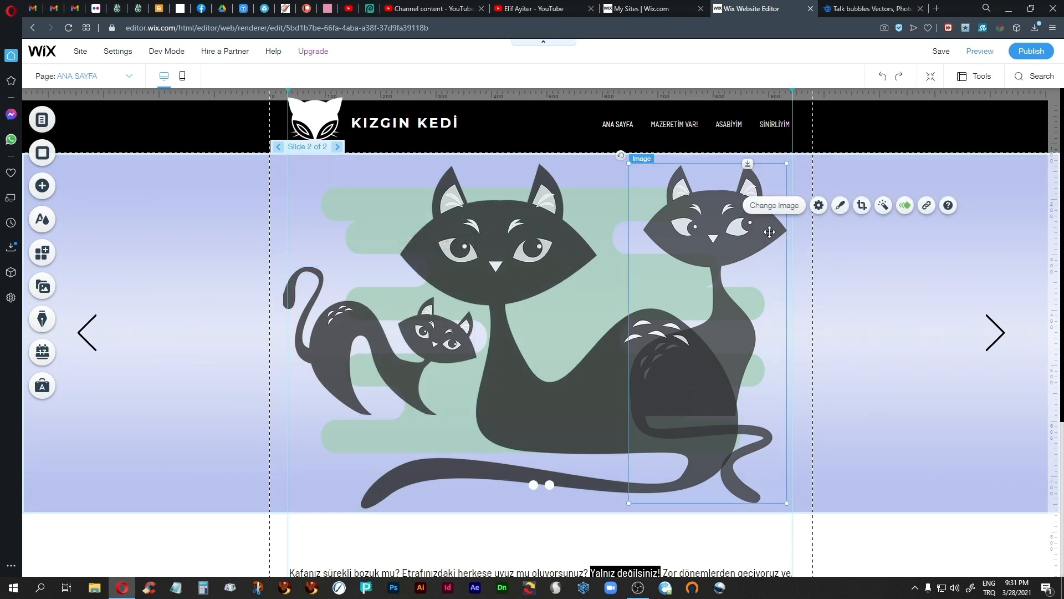
{"action": "left_click", "coordinate": [907, 206]}
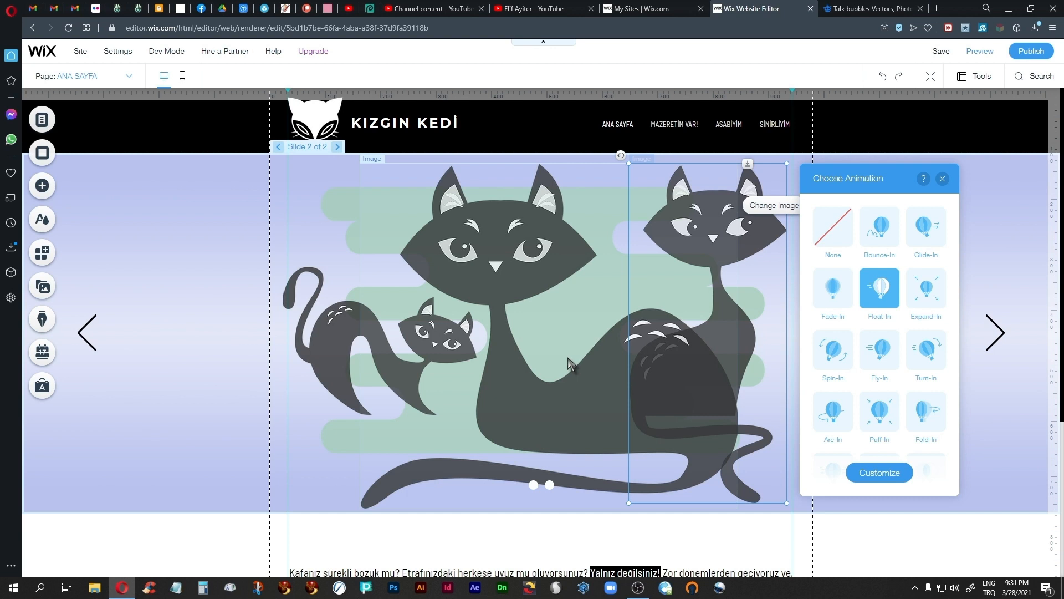
{"action": "left_click", "coordinate": [942, 179]}
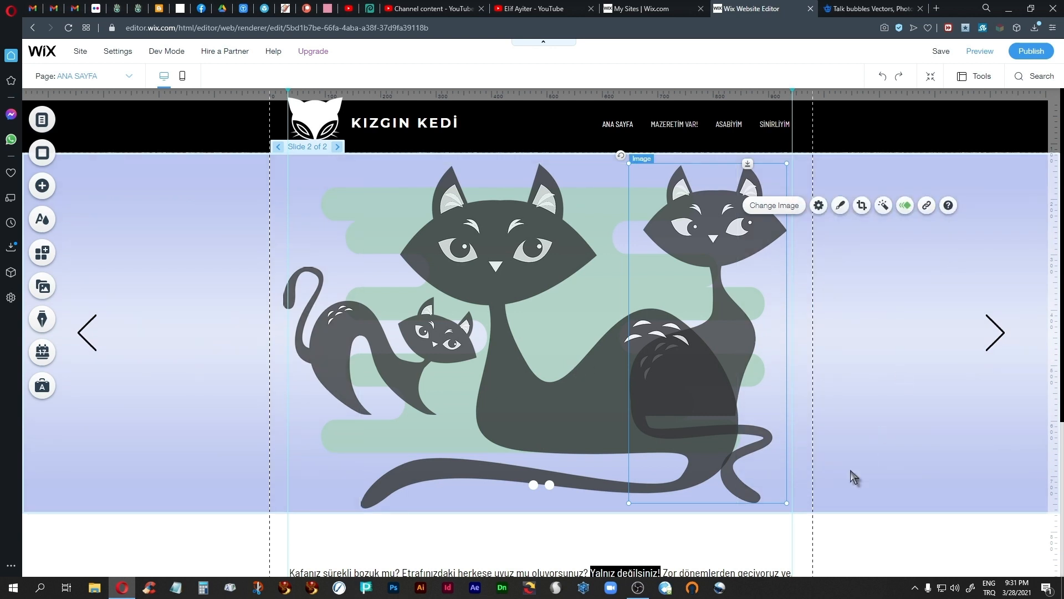
Step: Give the large central cat an Expand-In animation that animates only the first time
{"action": "left_click", "coordinate": [528, 413]}
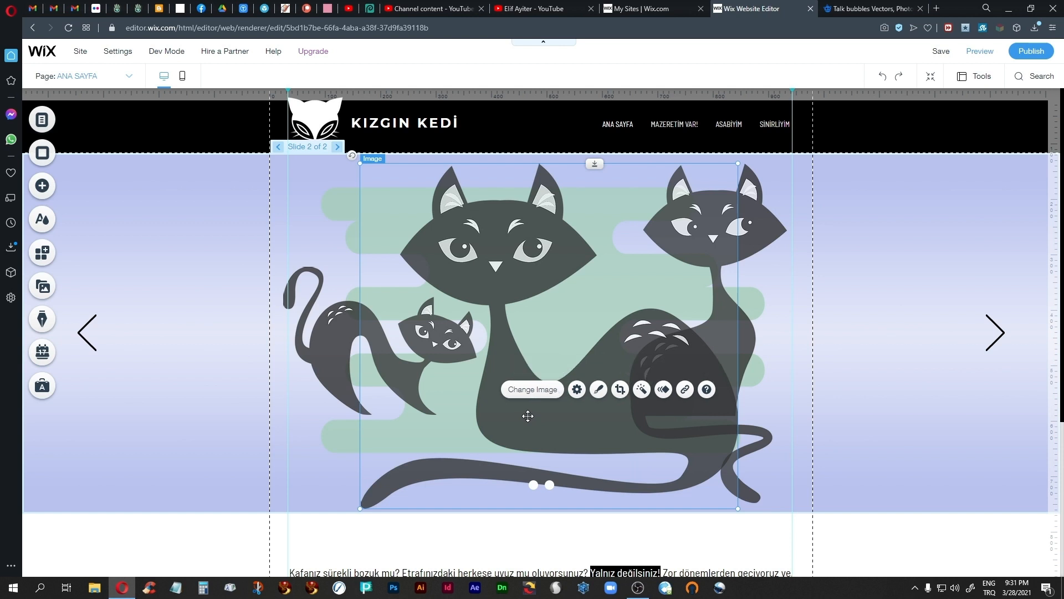
{"action": "left_click", "coordinate": [663, 389]}
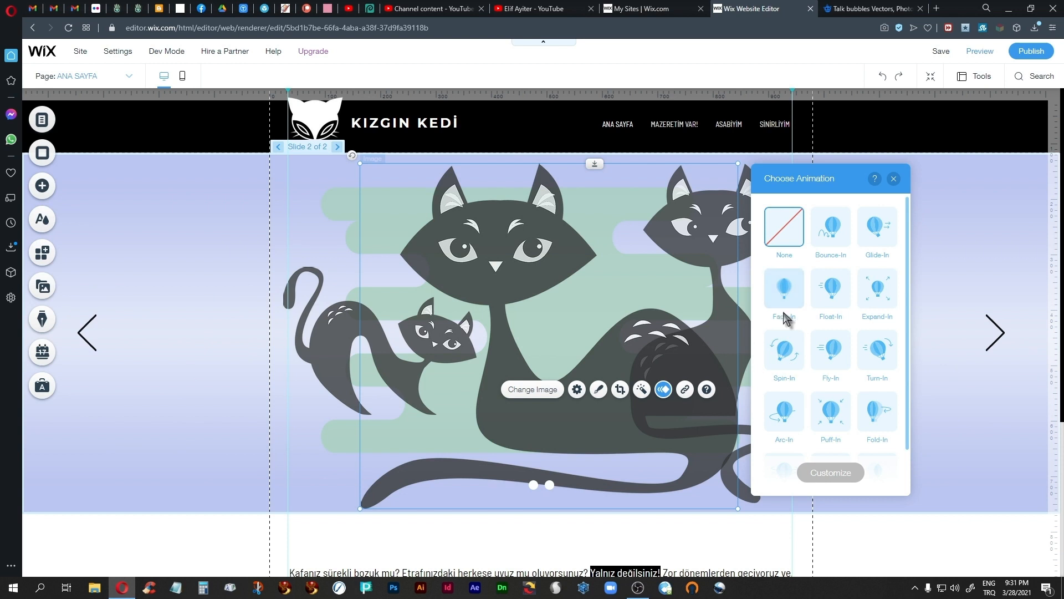
{"action": "left_click", "coordinate": [880, 294]}
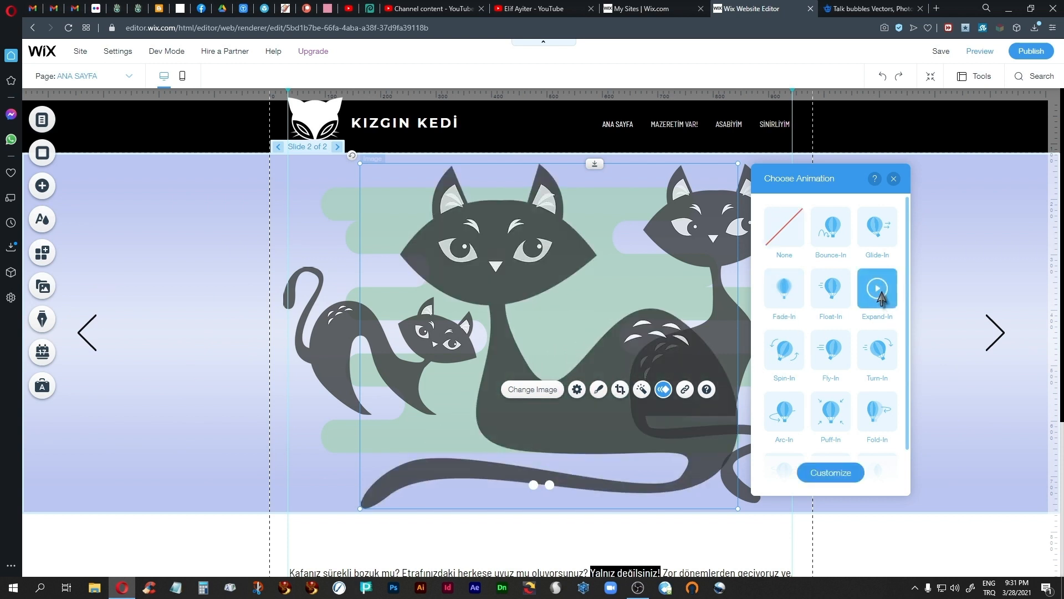
{"action": "left_click", "coordinate": [824, 474]}
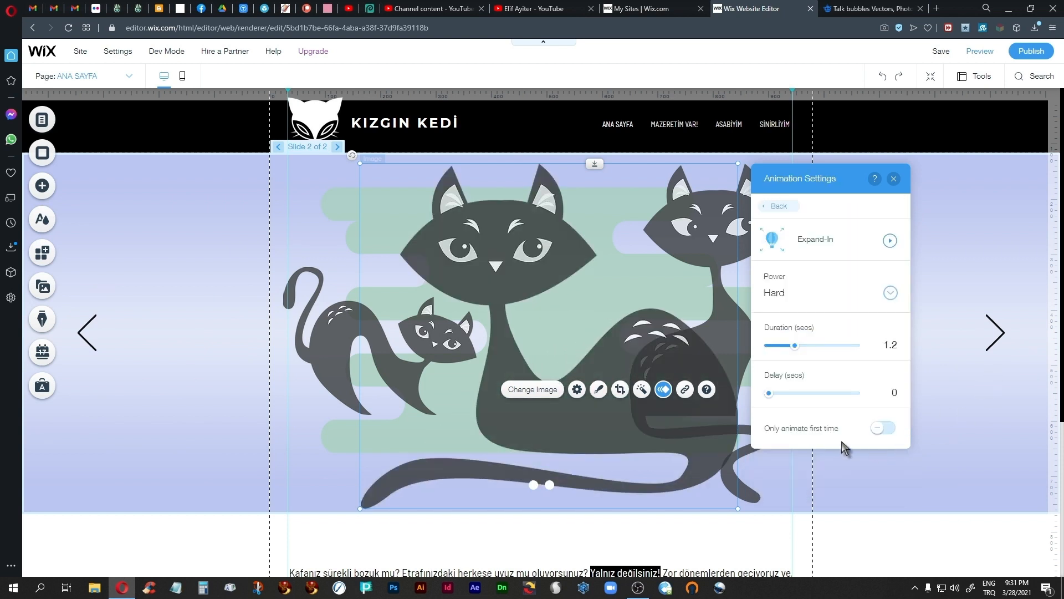
{"action": "left_click", "coordinate": [897, 395]}
{"action": "left_click", "coordinate": [880, 427]}
{"action": "left_click", "coordinate": [894, 179]}
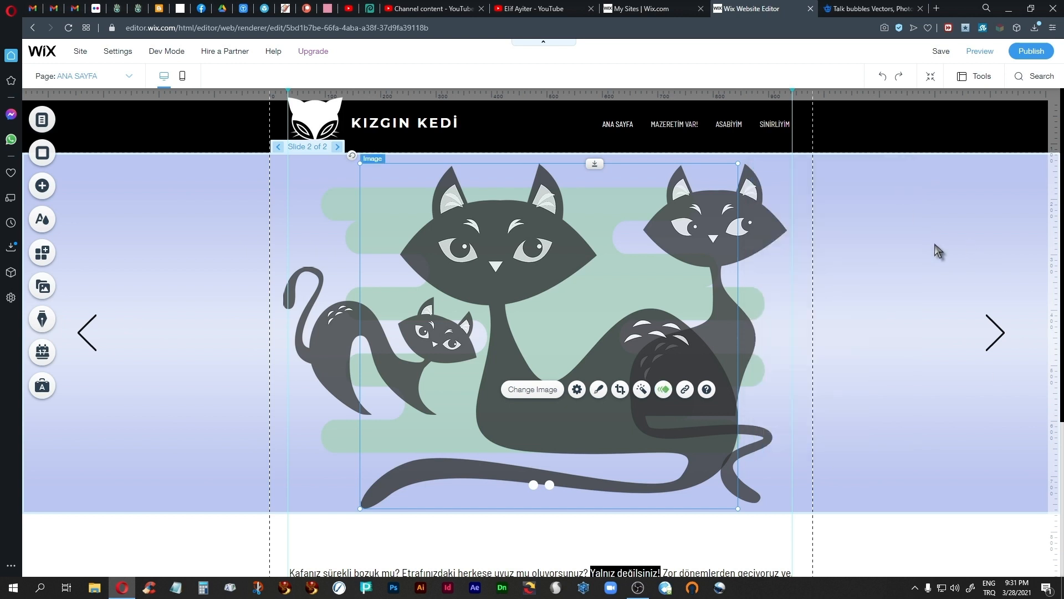
Step: Copy the "YİYİN! İÇİN!", "Haydi bakalım!" and "vee... bol bol gerinin!" speech bubble groups from the library page
{"action": "left_click", "coordinate": [330, 355]}
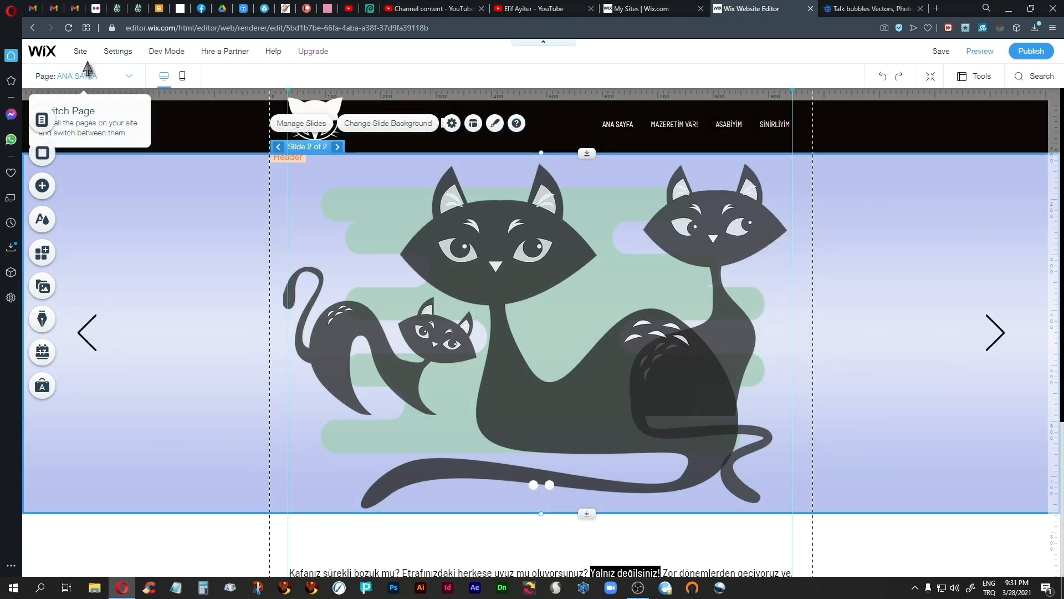
{"action": "left_click", "coordinate": [131, 77]}
{"action": "left_click", "coordinate": [54, 197]}
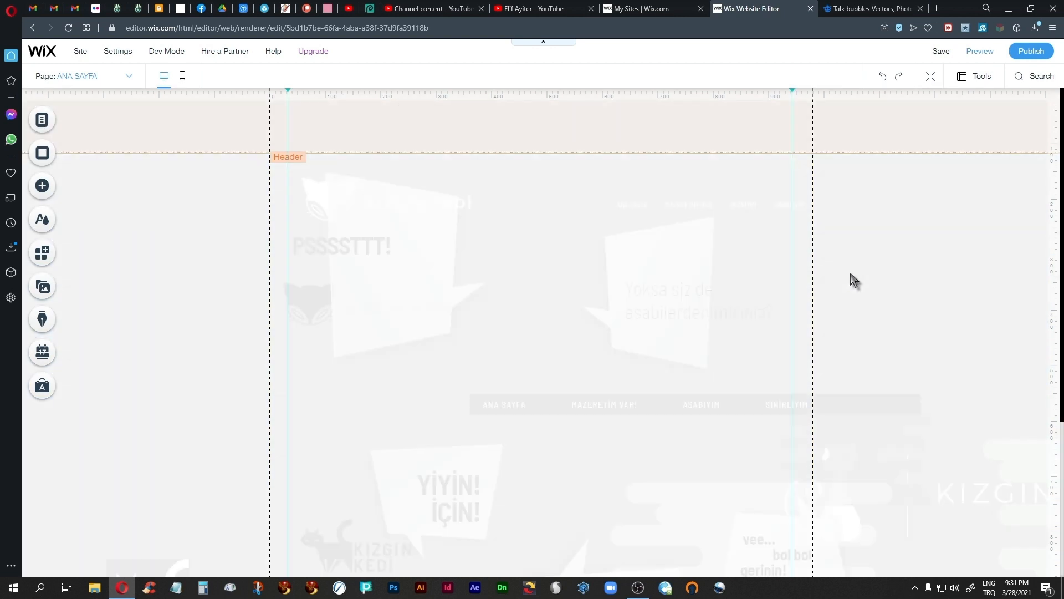
{"action": "scroll", "coordinate": [825, 313], "scroll_direction": "down", "scroll_amount": 2}
{"action": "scroll", "coordinate": [825, 313], "scroll_direction": "down", "scroll_amount": 1}
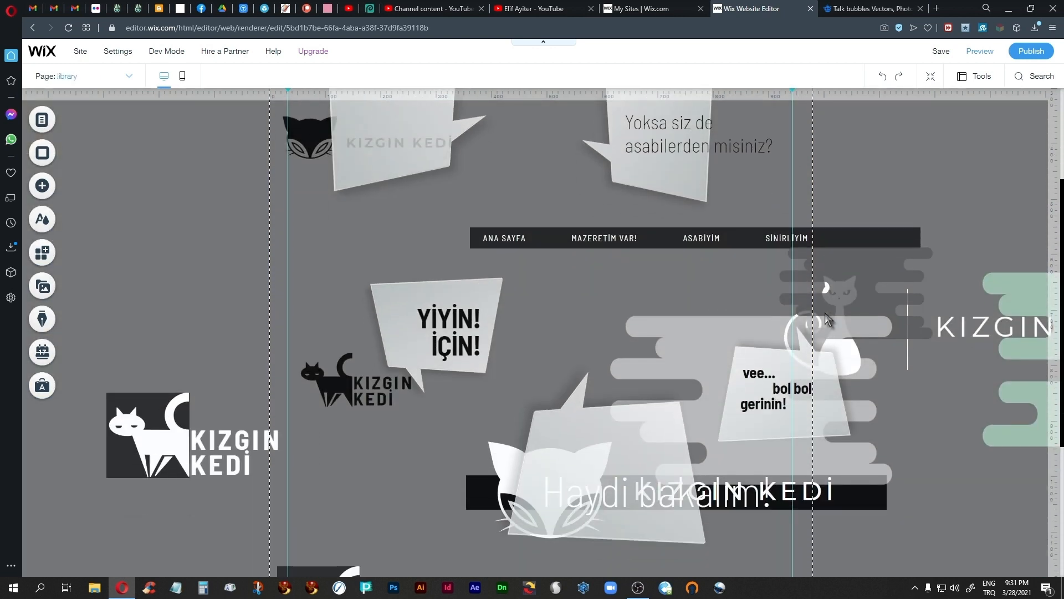
{"action": "left_click", "coordinate": [472, 302]}
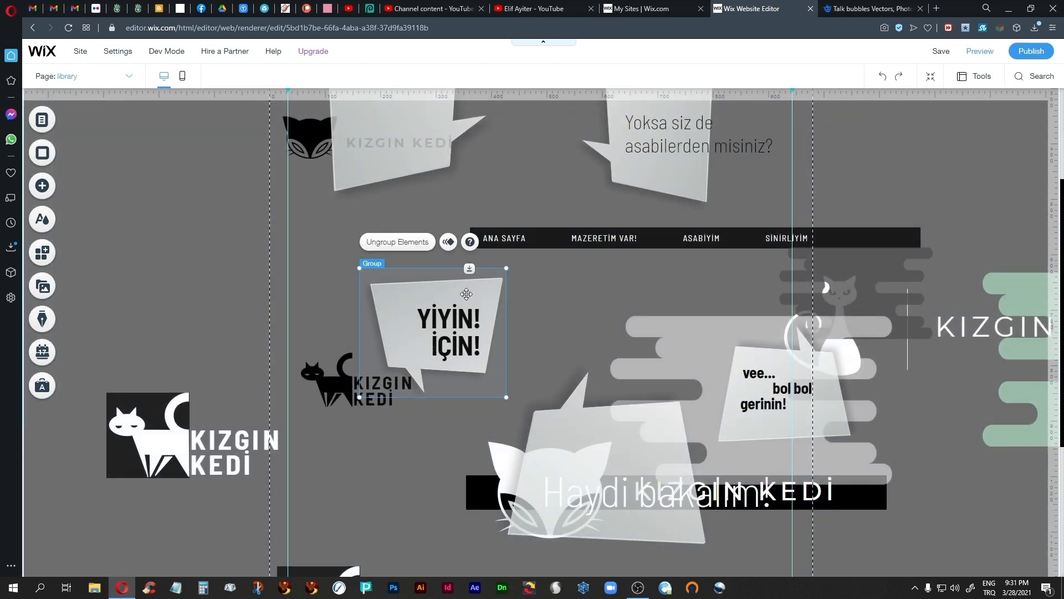
{"action": "left_click", "coordinate": [656, 432], "text": "shift"}
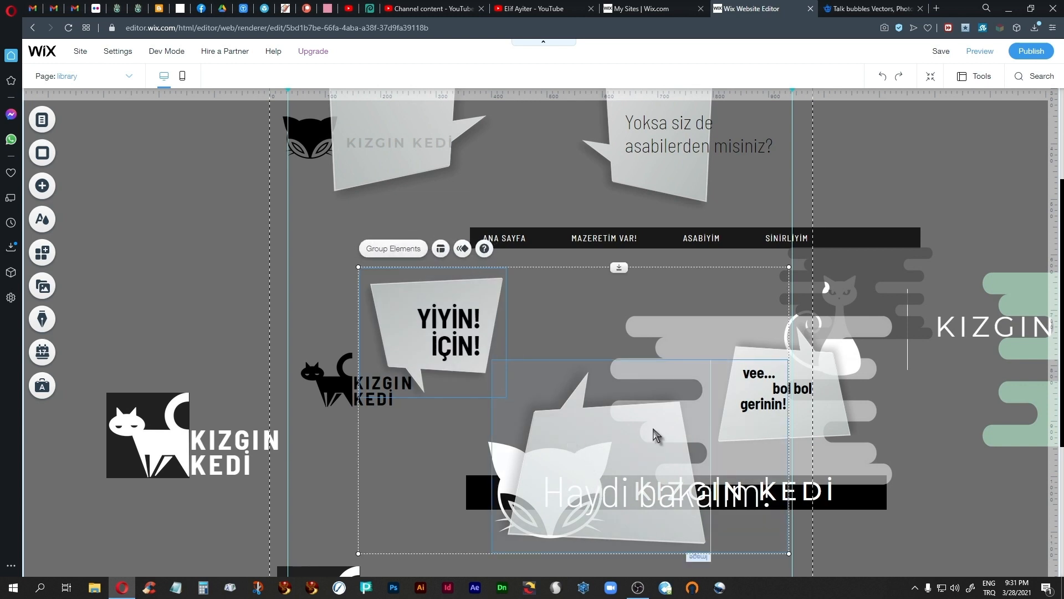
{"action": "left_click", "coordinate": [832, 372], "text": "shift"}
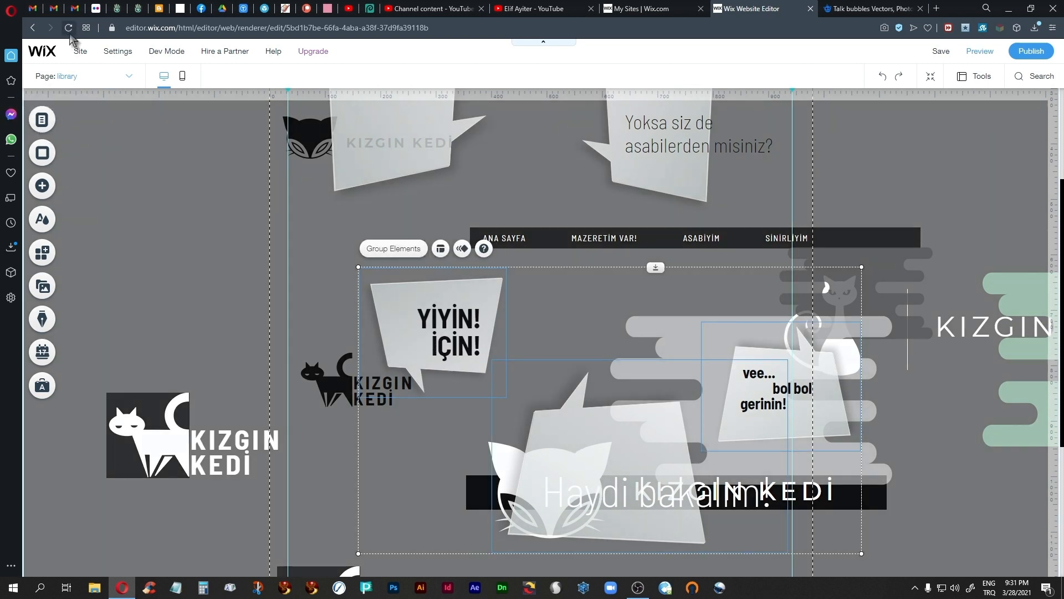
{"action": "mouse_move", "coordinate": [78, 51]}
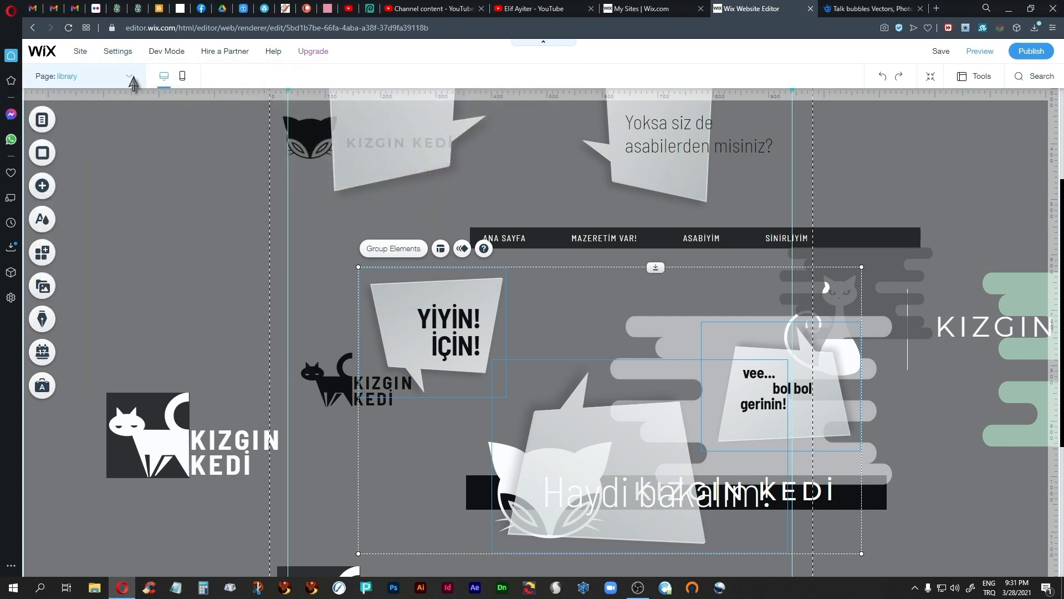
Step: Paste the three copied speech bubbles onto slide 2 of the ANA SAYFA page and move them together over the cats
{"action": "left_click", "coordinate": [130, 76]}
{"action": "left_click", "coordinate": [72, 98]}
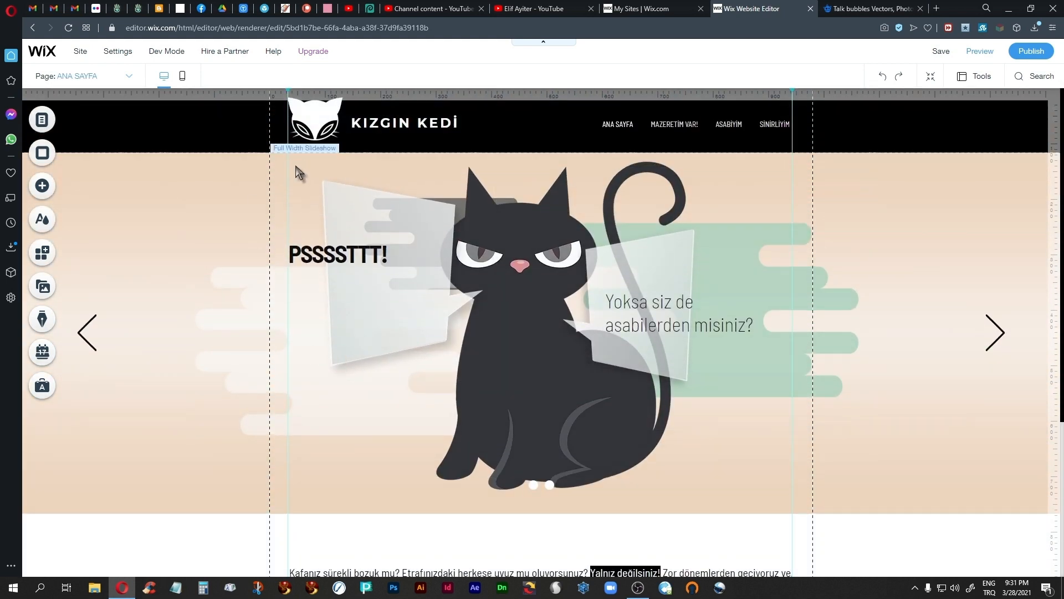
{"action": "left_click", "coordinate": [298, 173]}
{"action": "left_click", "coordinate": [336, 147]}
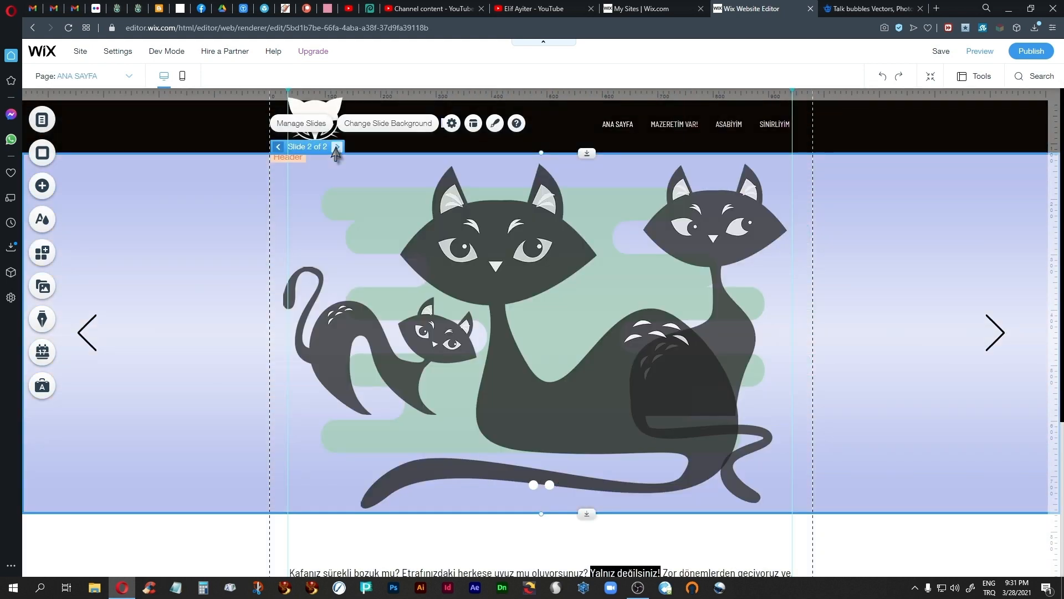
{"action": "left_click", "coordinate": [321, 238]}
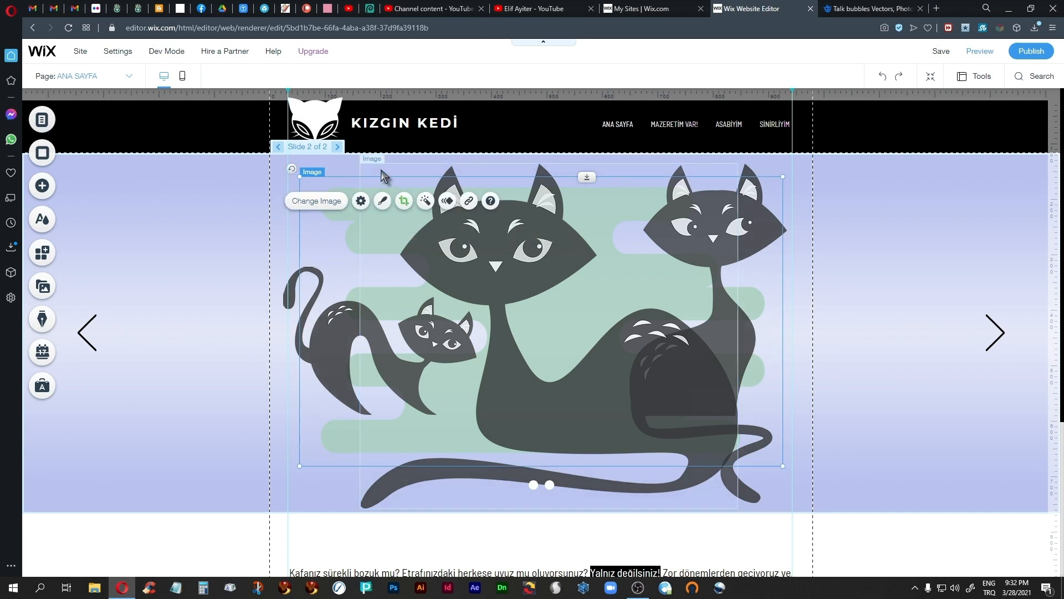
{"action": "left_click", "coordinate": [345, 163]}
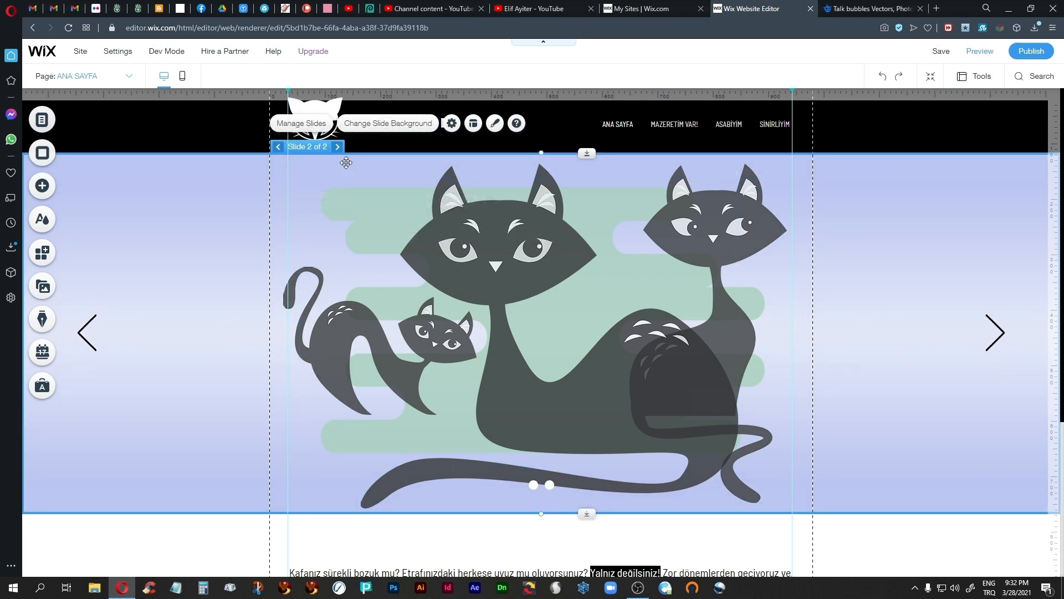
{"action": "key", "text": "ctrl+v"}
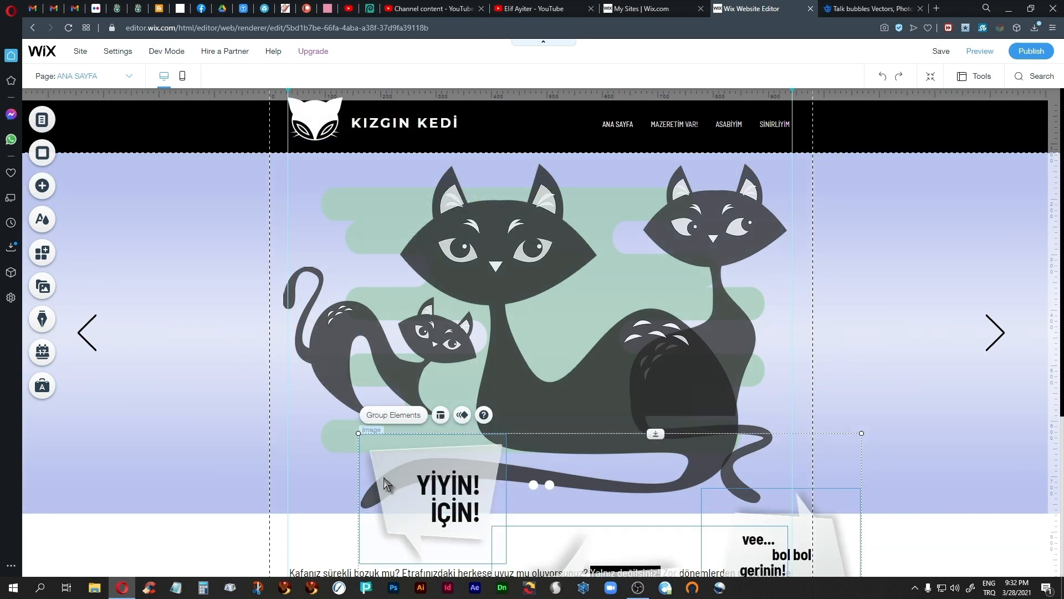
{"action": "left_click_drag", "start_coordinate": [386, 493], "coordinate": [334, 248]}
{"action": "left_click", "coordinate": [207, 362]}
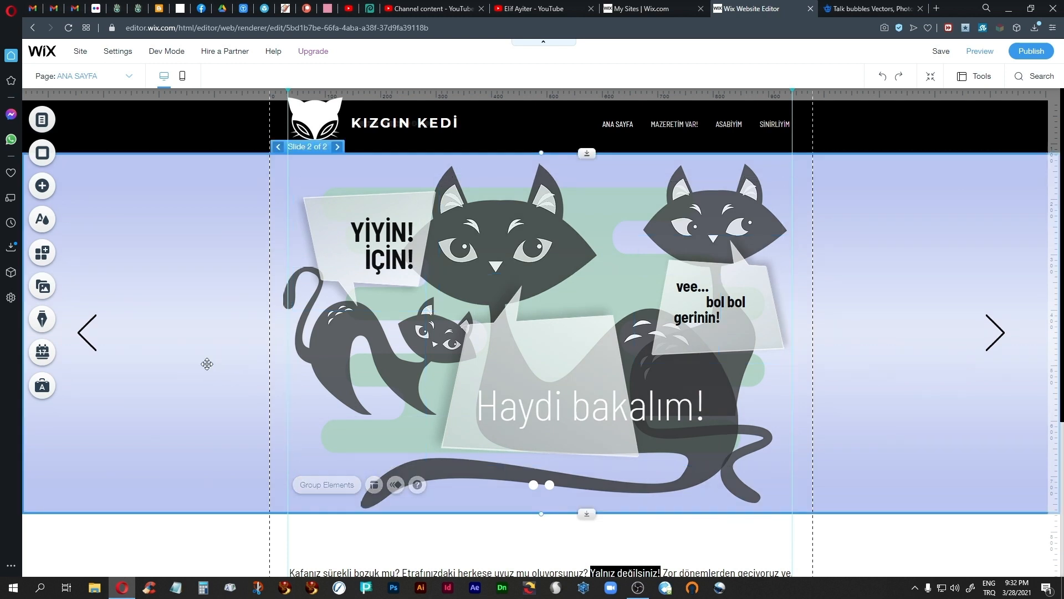
Step: Reposition each speech bubble so its tail points to its own cat, with the "Haydi bakalım!" bubble at x 237, y 322
{"action": "left_click", "coordinate": [552, 374]}
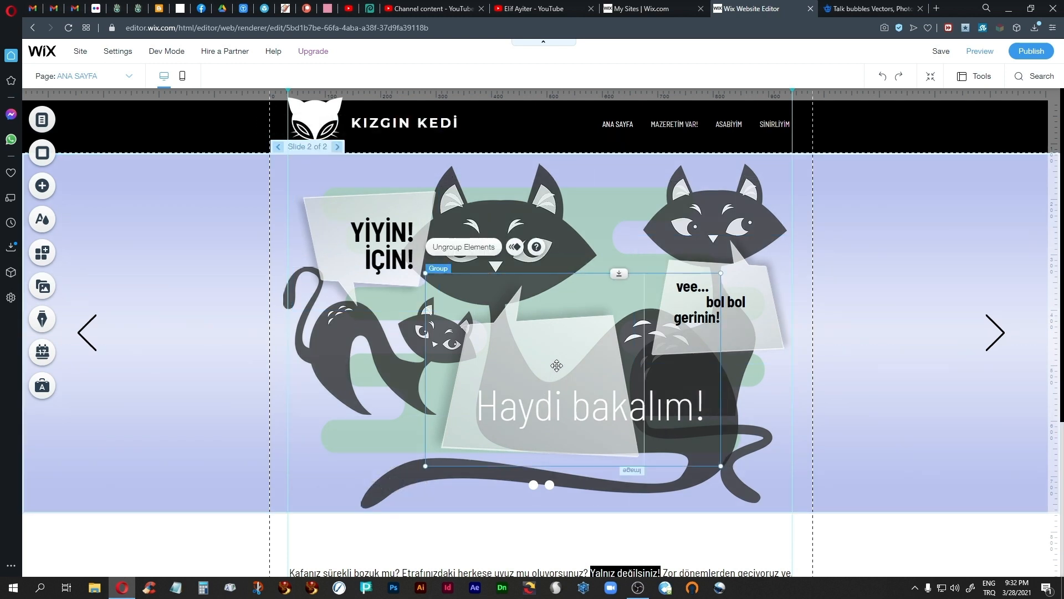
{"action": "left_click_drag", "start_coordinate": [556, 366], "coordinate": [534, 358]}
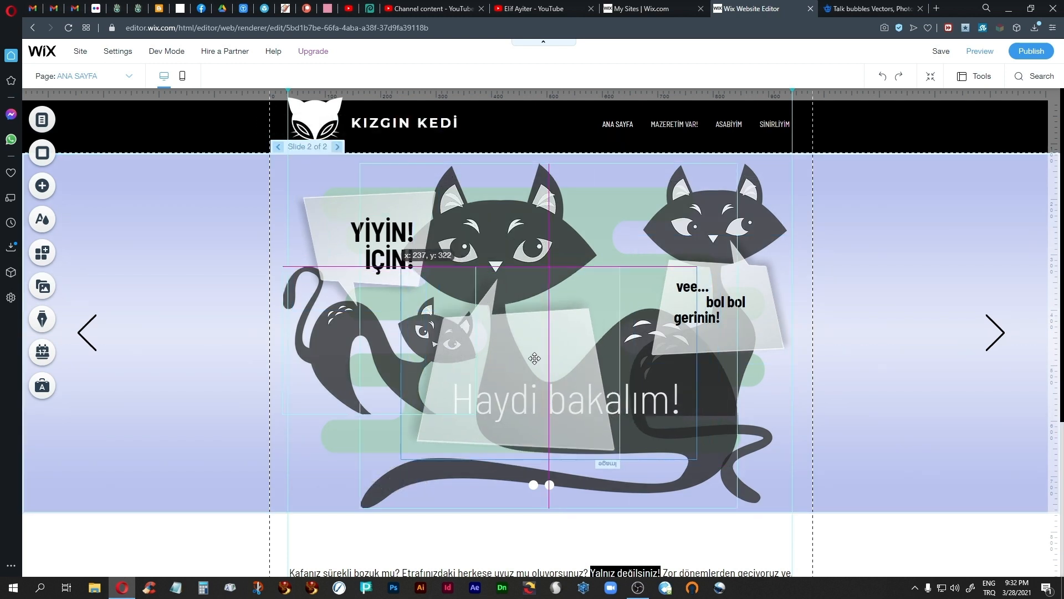
{"action": "left_click_drag", "start_coordinate": [536, 361], "coordinate": [535, 361]}
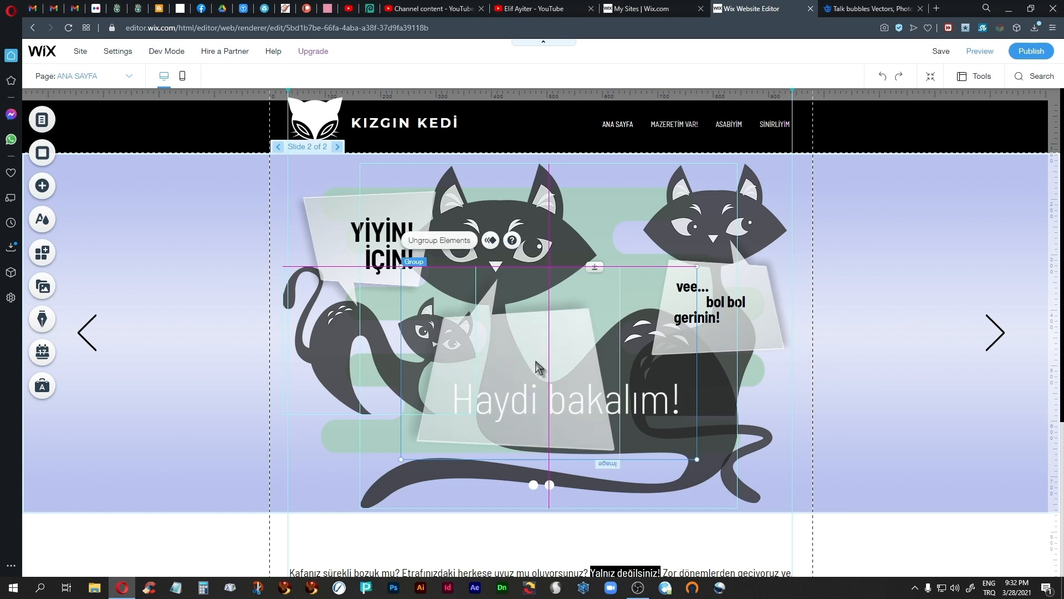
{"action": "left_click", "coordinate": [761, 312]}
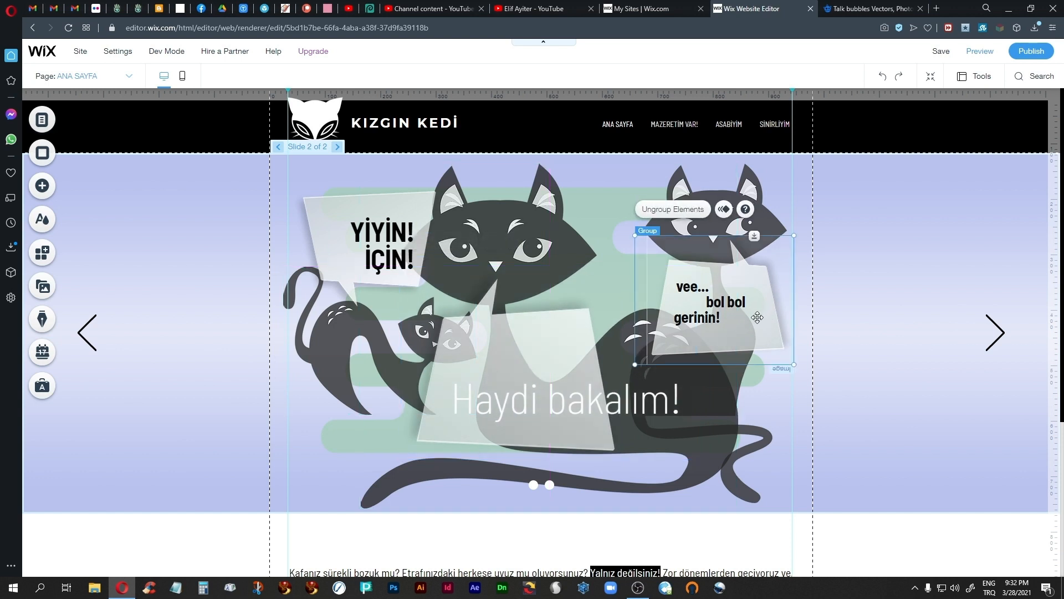
{"action": "left_click_drag", "start_coordinate": [758, 315], "coordinate": [744, 325]}
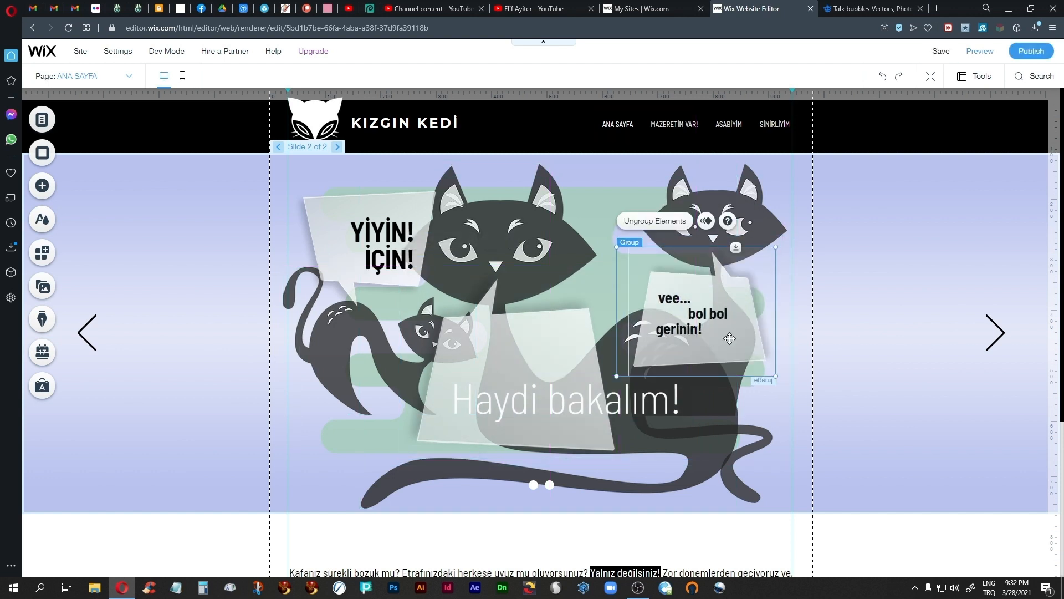
{"action": "left_click", "coordinate": [388, 208]}
{"action": "left_click_drag", "start_coordinate": [388, 208], "coordinate": [392, 217]}
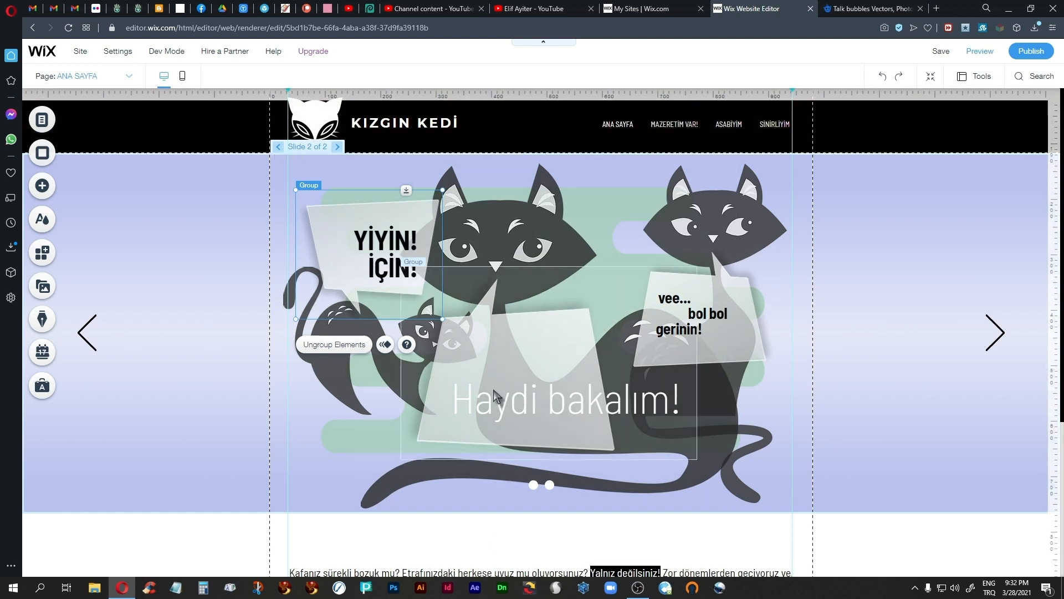
Step: Give the "Haydi bakalım!" bubble a Fly-In animation from the top with a 1.5-second delay that animates only the first time
{"action": "left_click", "coordinate": [541, 366]}
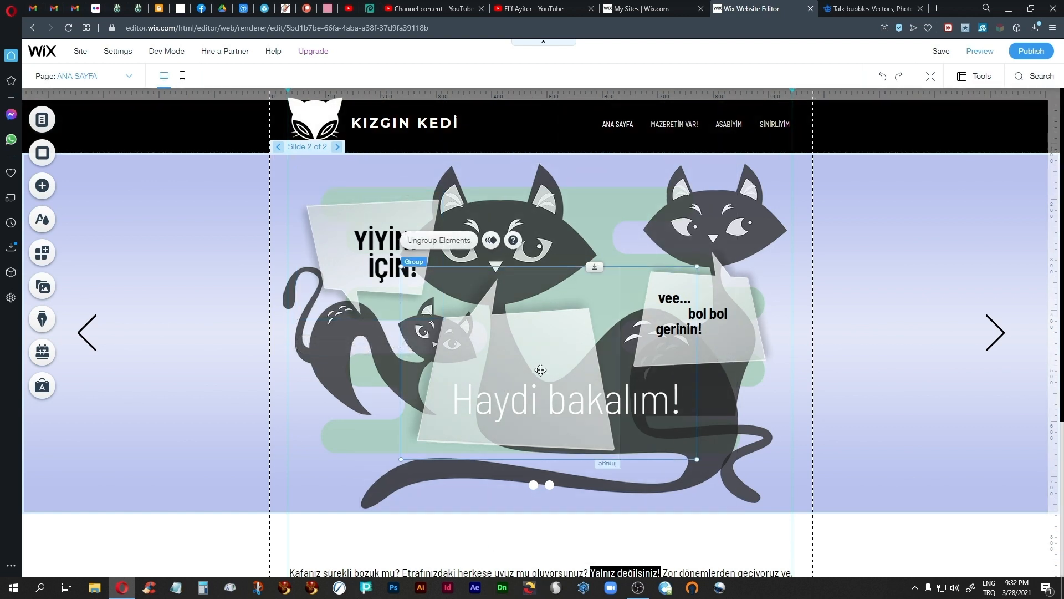
{"action": "left_click", "coordinate": [490, 240]}
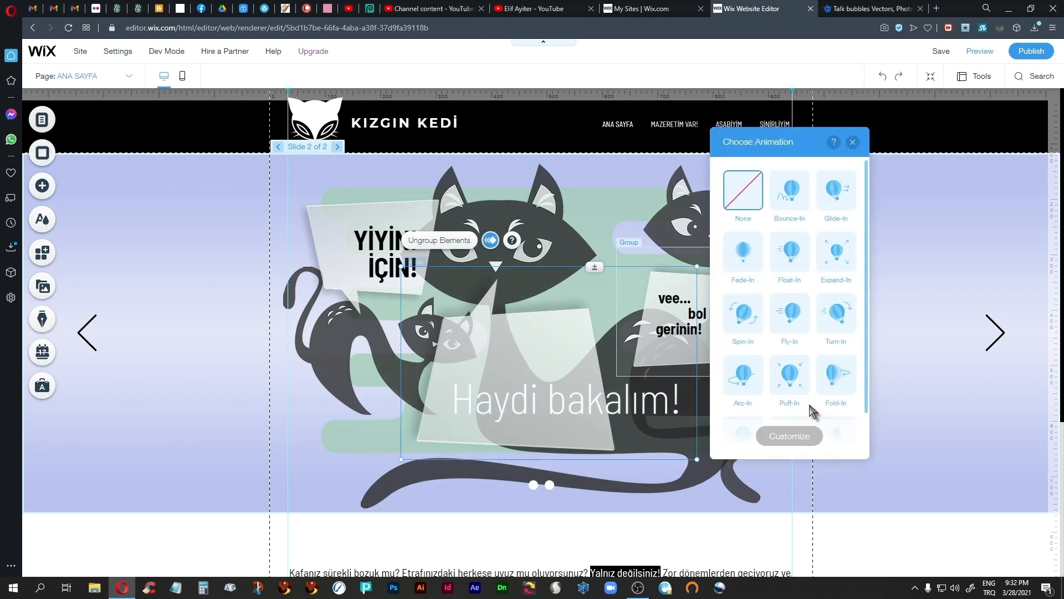
{"action": "left_click", "coordinate": [790, 315]}
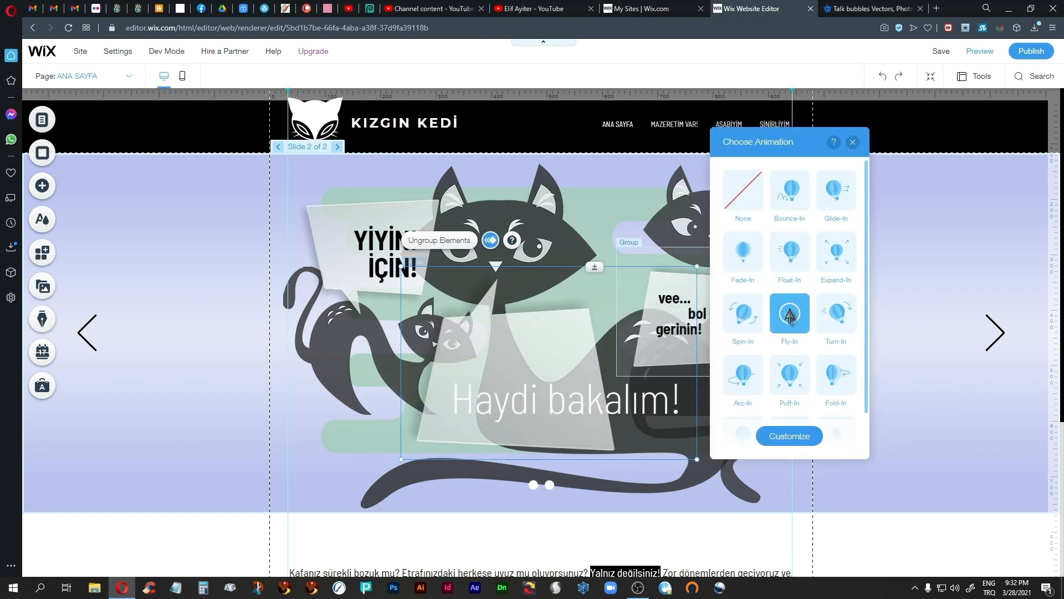
{"action": "left_click", "coordinate": [789, 437]}
{"action": "left_click", "coordinate": [847, 257]}
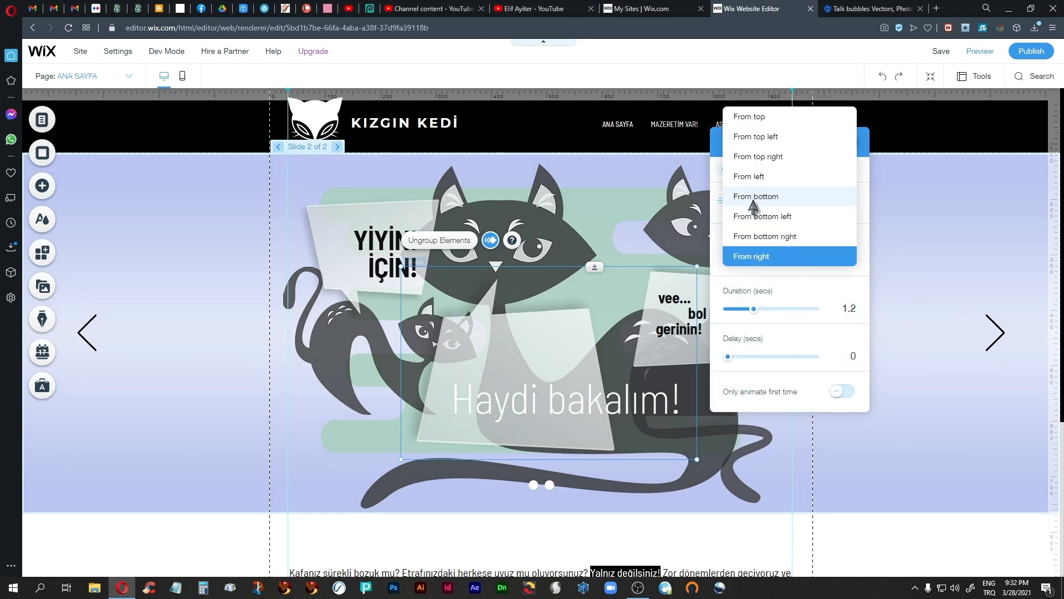
{"action": "left_click", "coordinate": [742, 118]}
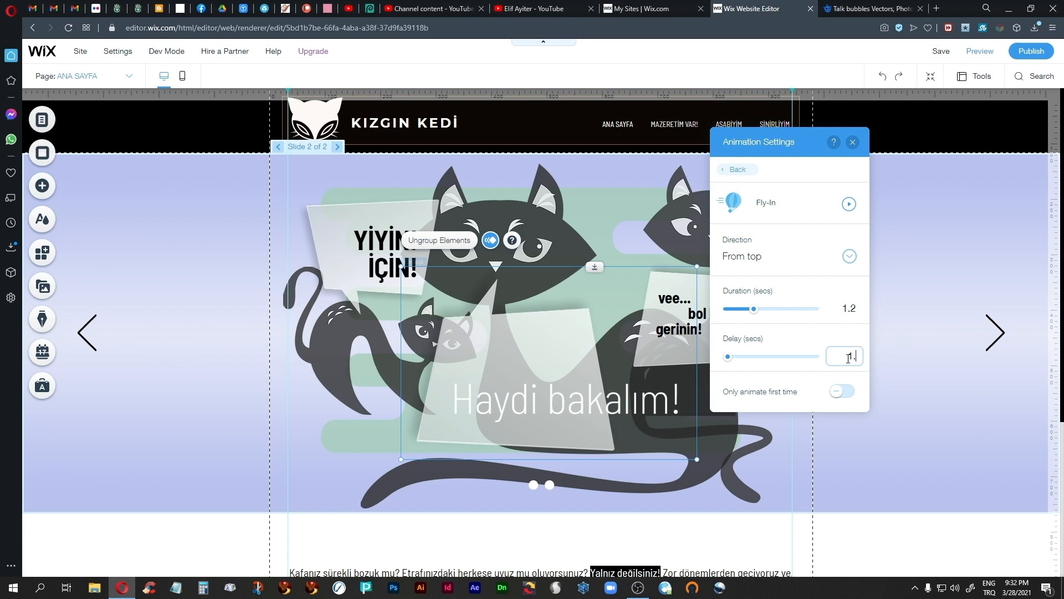
{"action": "left_click", "coordinate": [837, 392]}
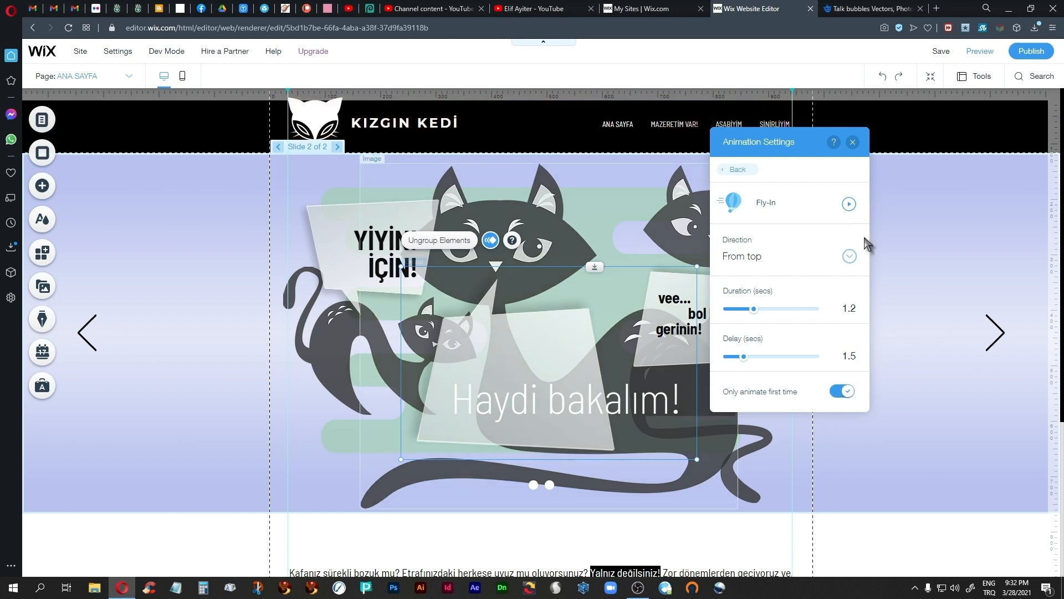
Step: Preview slide 2 to check the "Haydi bakalım!" bubble's animation, and return to the editor
{"action": "left_click", "coordinate": [853, 143]}
{"action": "left_click", "coordinate": [879, 242]}
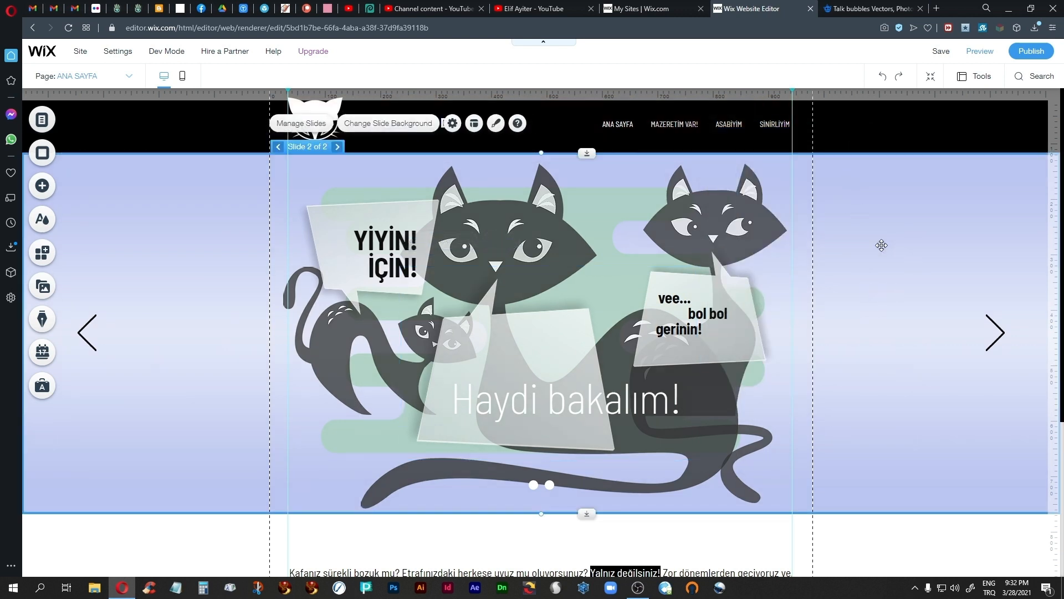
{"action": "left_click", "coordinate": [979, 52]}
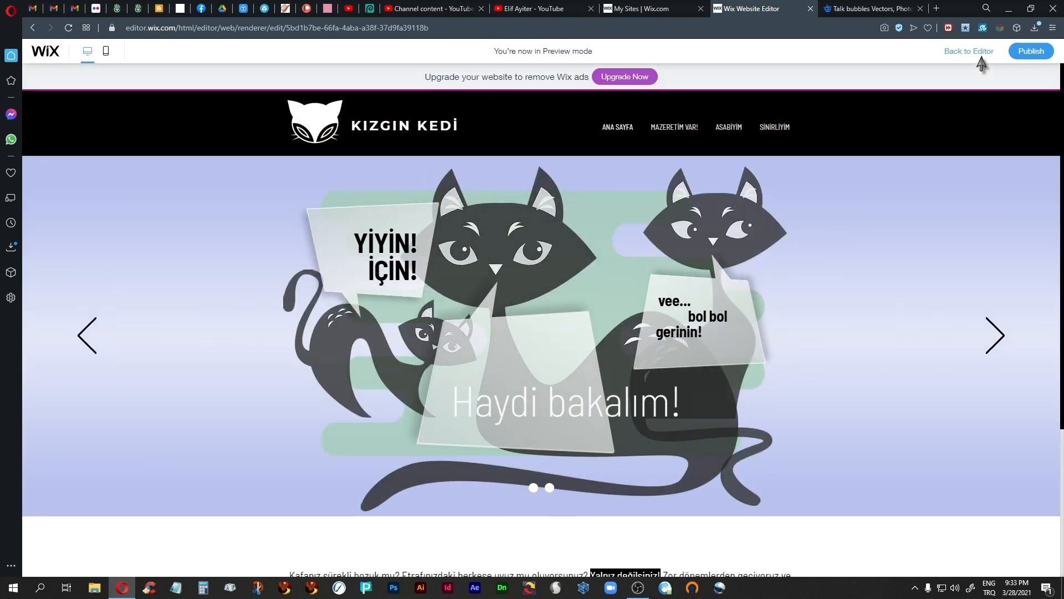
{"action": "left_click", "coordinate": [979, 54]}
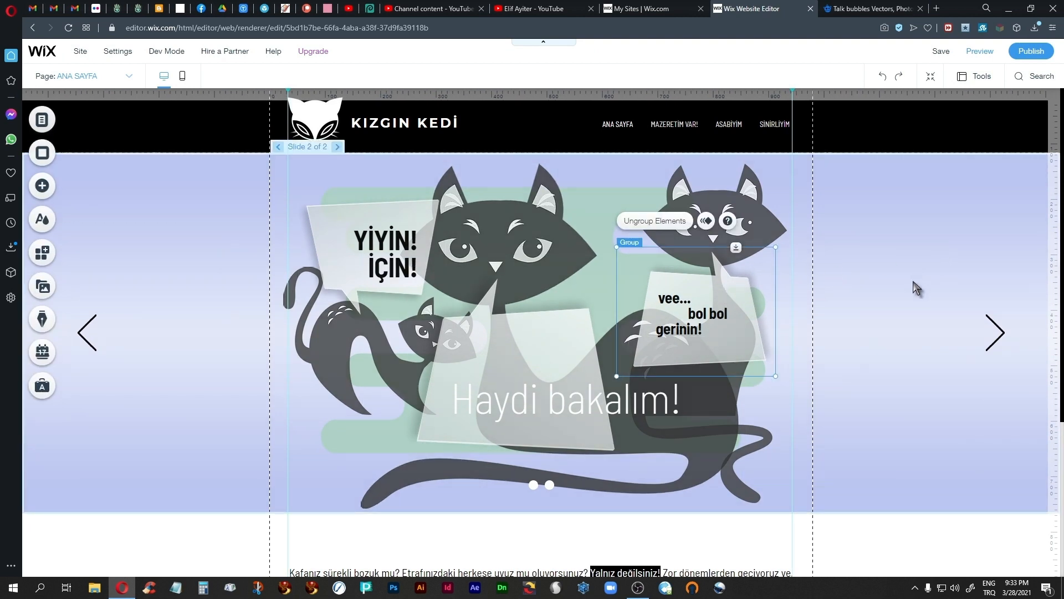
Step: Give the "vee... bol bol gerinin!" bubble a Fly-In animation from the left with a 1.5-second delay that animates only the first time
{"action": "left_click", "coordinate": [706, 221]}
{"action": "left_click", "coordinate": [863, 297]}
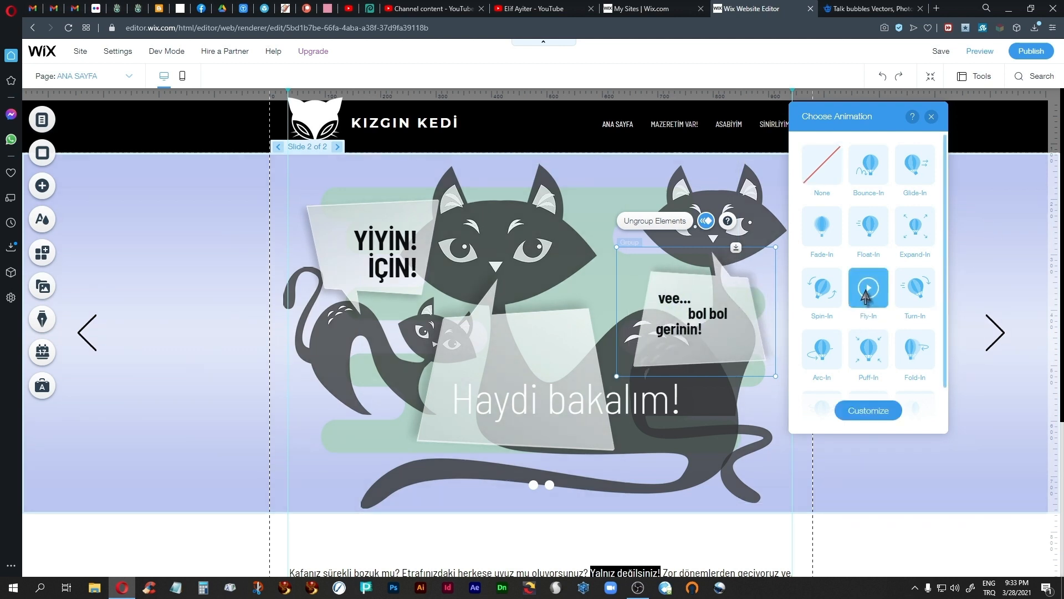
{"action": "left_click", "coordinate": [884, 415]}
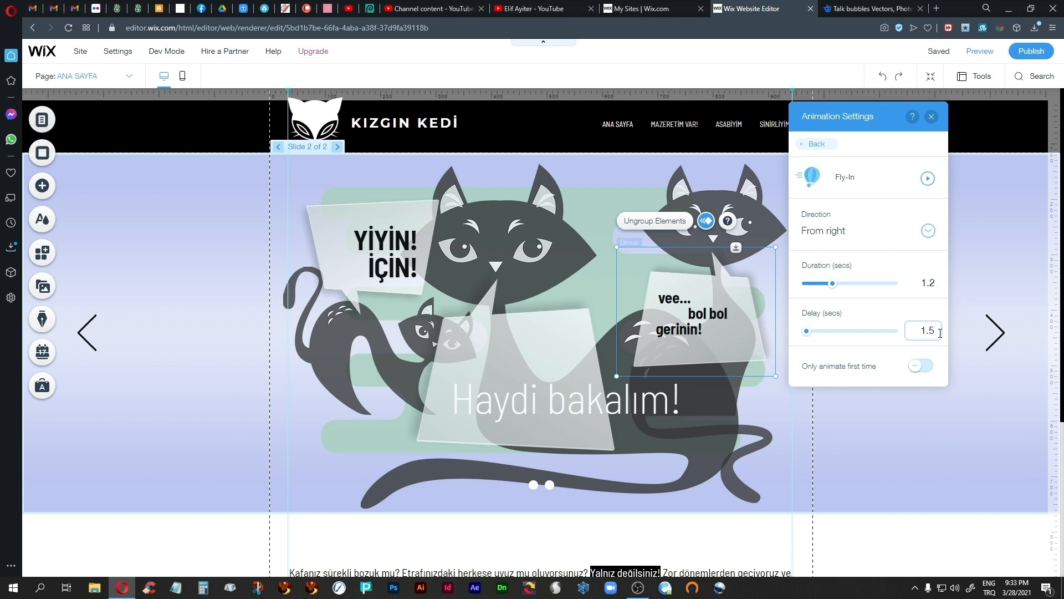
{"action": "left_click", "coordinate": [940, 332]}
{"action": "type", "text": "1.5"}
{"action": "left_click", "coordinate": [928, 230]}
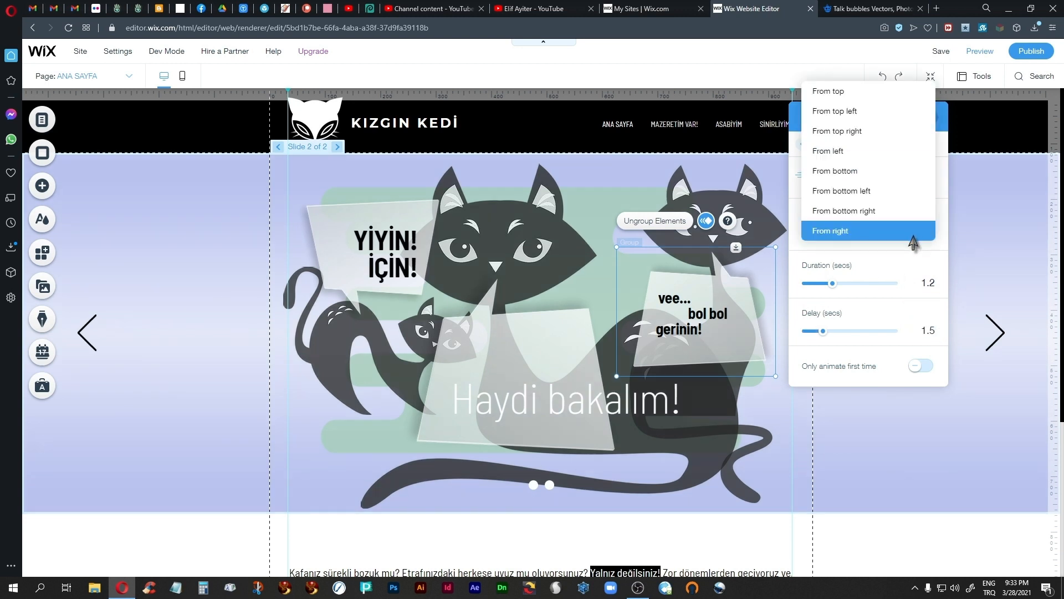
{"action": "left_click", "coordinate": [831, 152]}
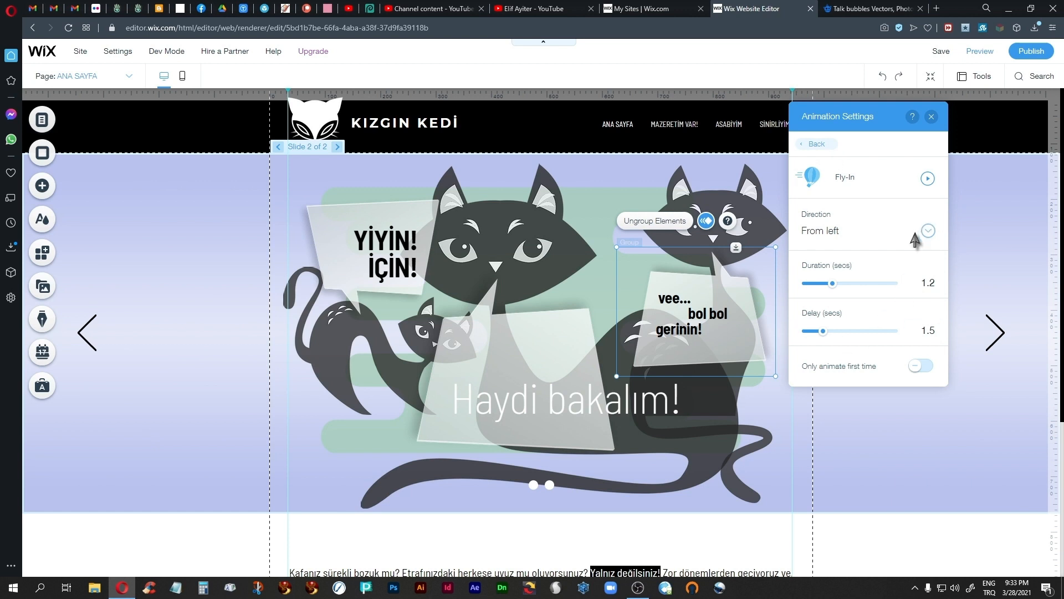
{"action": "left_click", "coordinate": [923, 365]}
{"action": "left_click", "coordinate": [931, 117]}
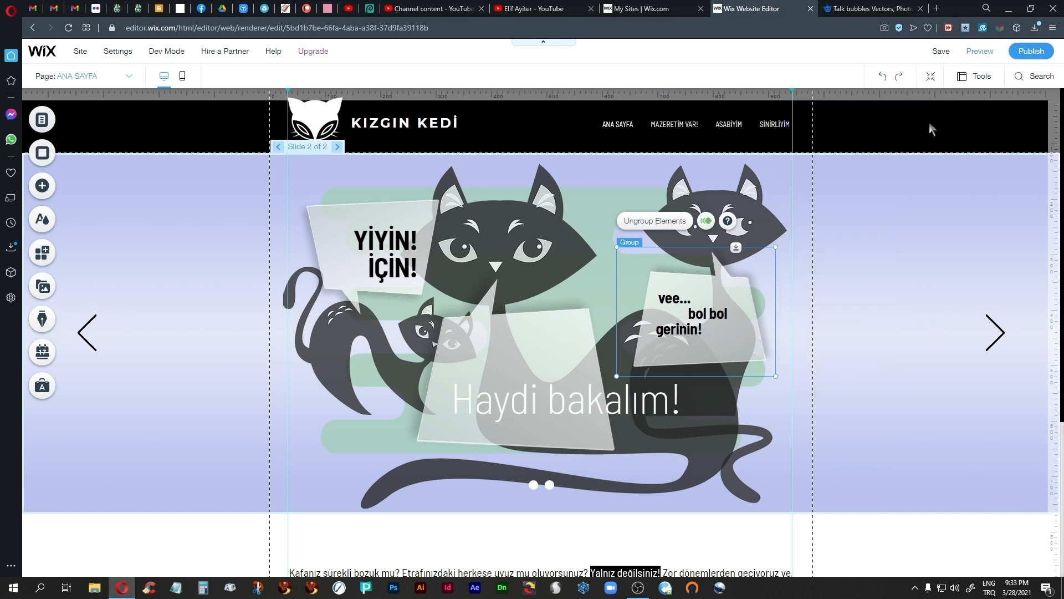
Step: Give the "YİYİN! İÇİN!" bubble a first-time-only Fly-In animation from the right with a 1.5-second delay, and preview the slide
{"action": "left_click", "coordinate": [329, 223]}
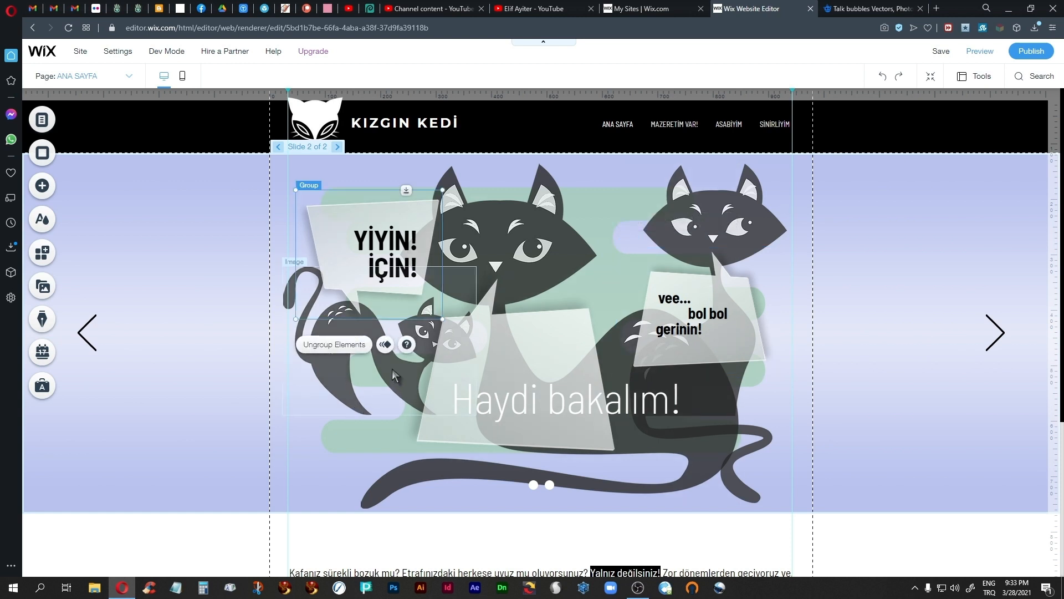
{"action": "left_click", "coordinate": [385, 344]}
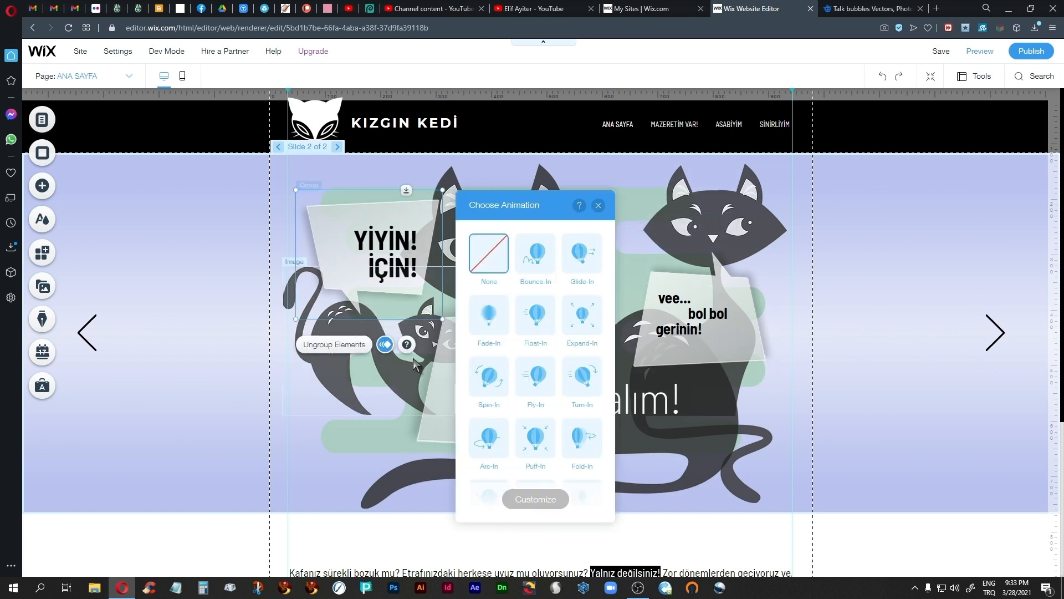
{"action": "left_click", "coordinate": [535, 388]}
{"action": "left_click", "coordinate": [534, 501]}
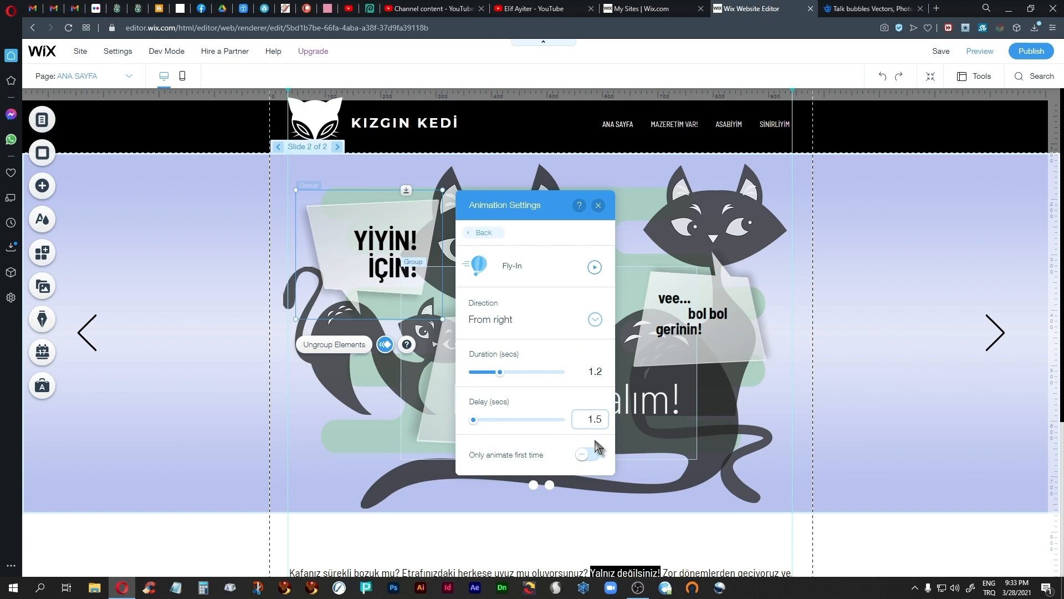
{"action": "left_click", "coordinate": [588, 454]}
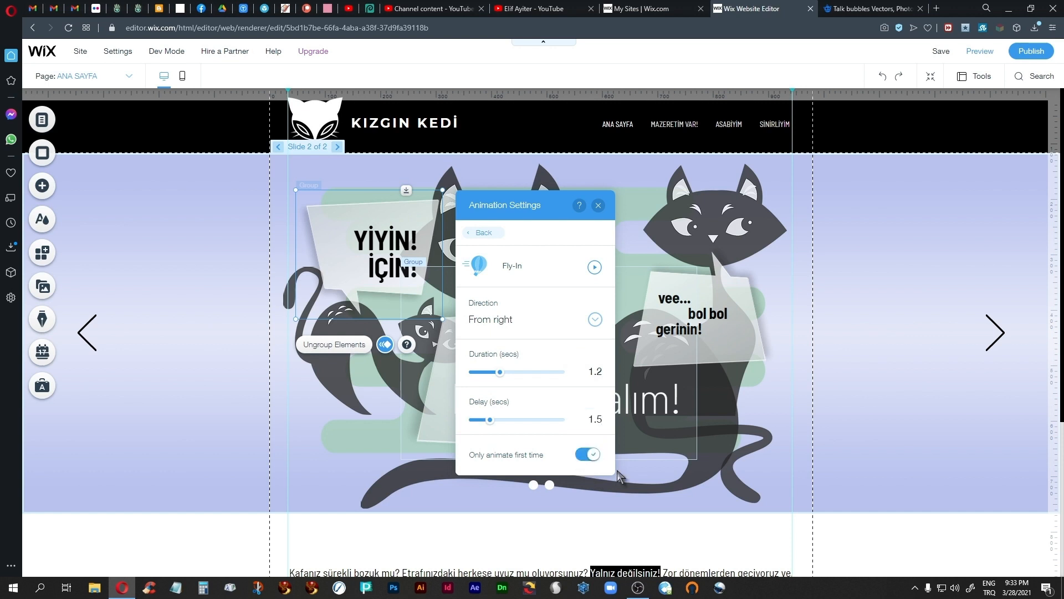
{"action": "left_click", "coordinate": [598, 205]}
{"action": "left_click", "coordinate": [979, 52]}
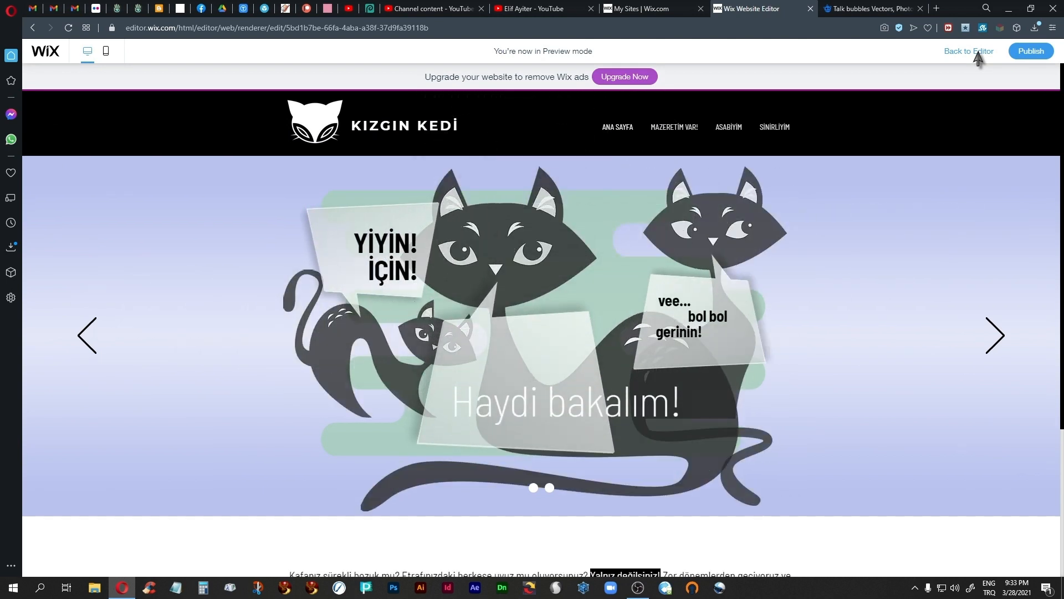
{"action": "left_click", "coordinate": [979, 52]}
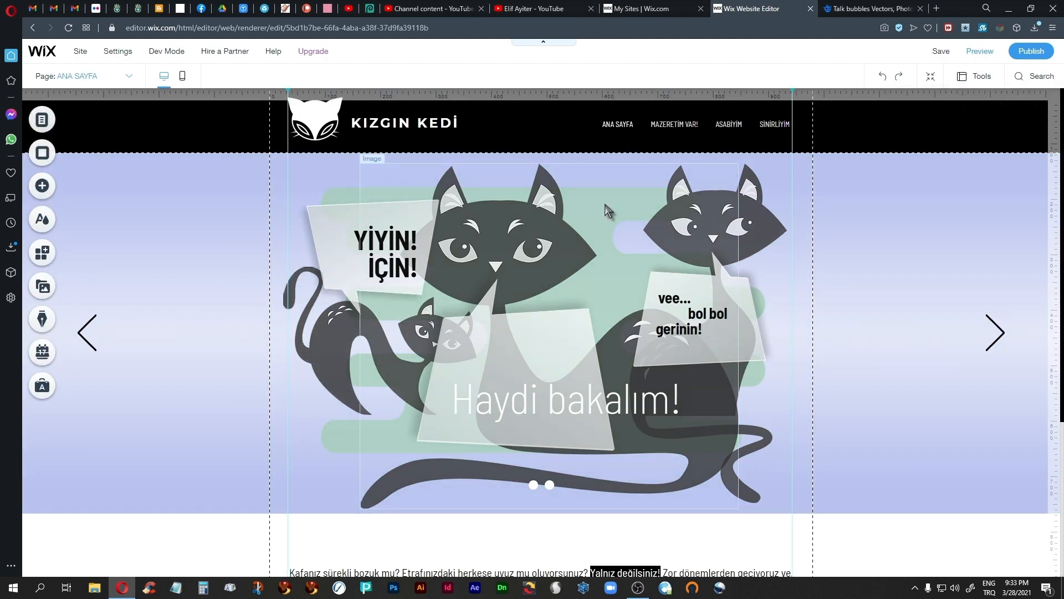
Step: Give the green background shape image on slide 2 a Fade-In animation that animates only the first time, and preview the slide
{"action": "left_click", "coordinate": [340, 447]}
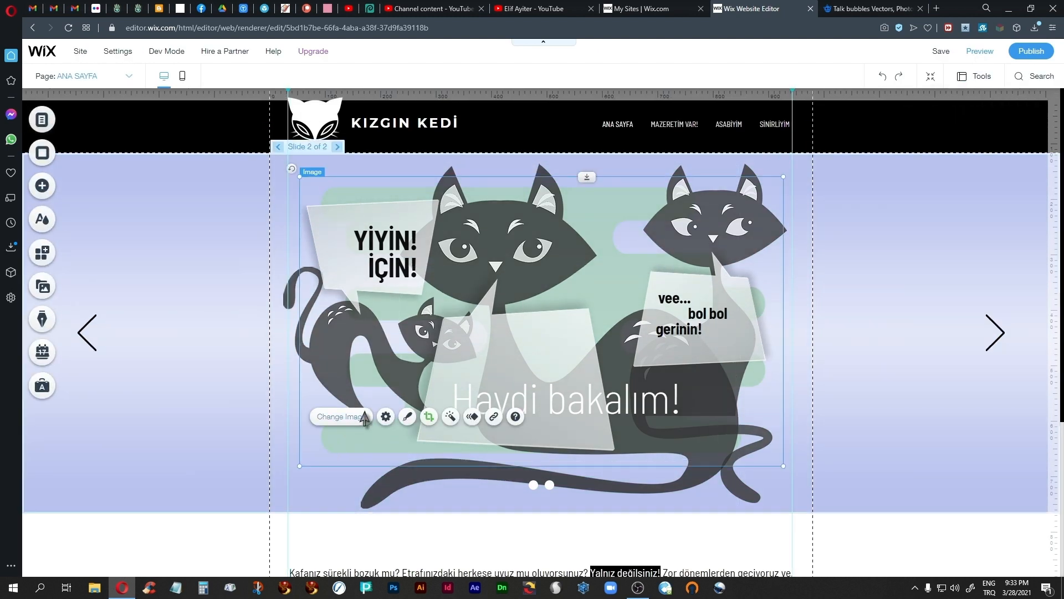
{"action": "left_click", "coordinate": [473, 416]}
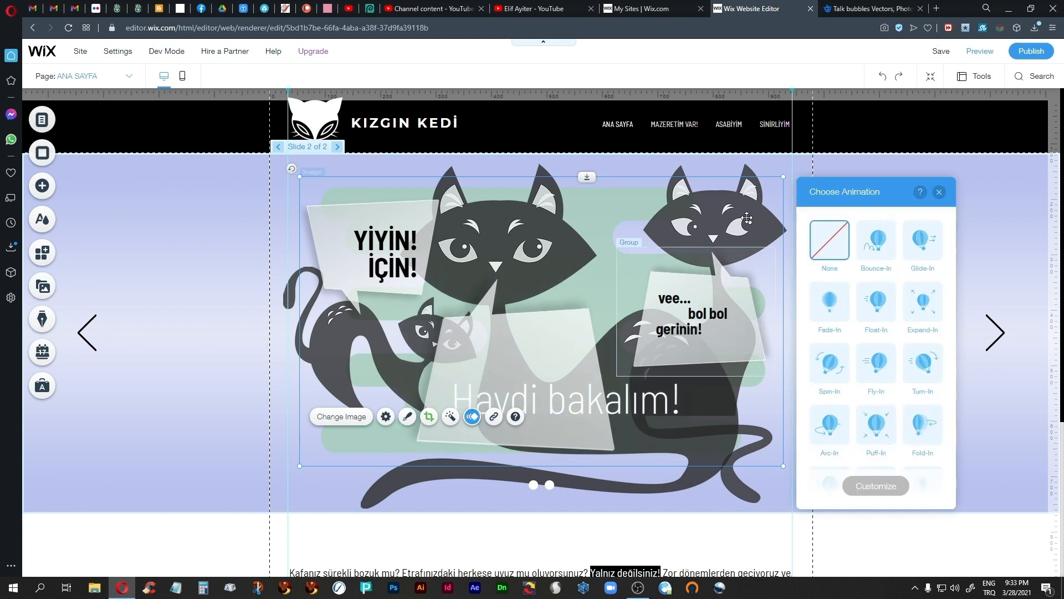
{"action": "left_click", "coordinate": [829, 301]}
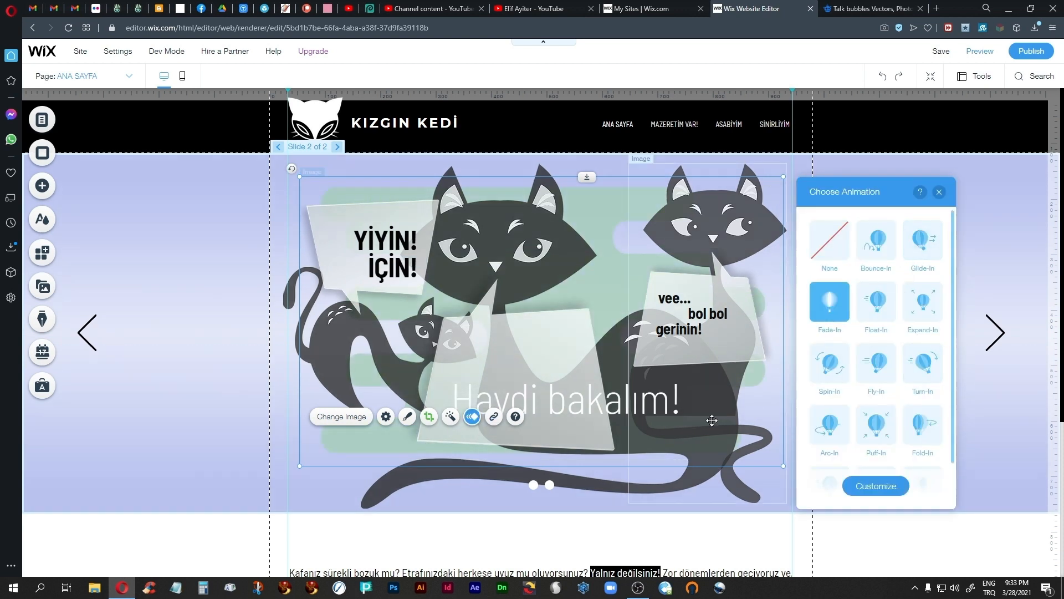
{"action": "left_click", "coordinate": [870, 485]}
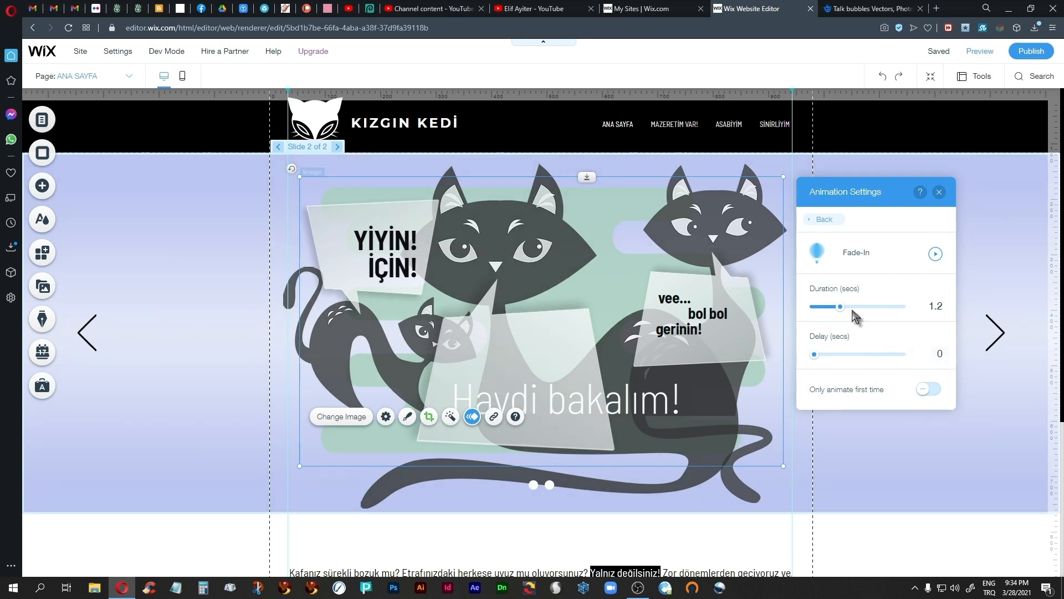
{"action": "left_click_drag", "start_coordinate": [838, 308], "coordinate": [839, 311]}
{"action": "left_click", "coordinate": [939, 191]}
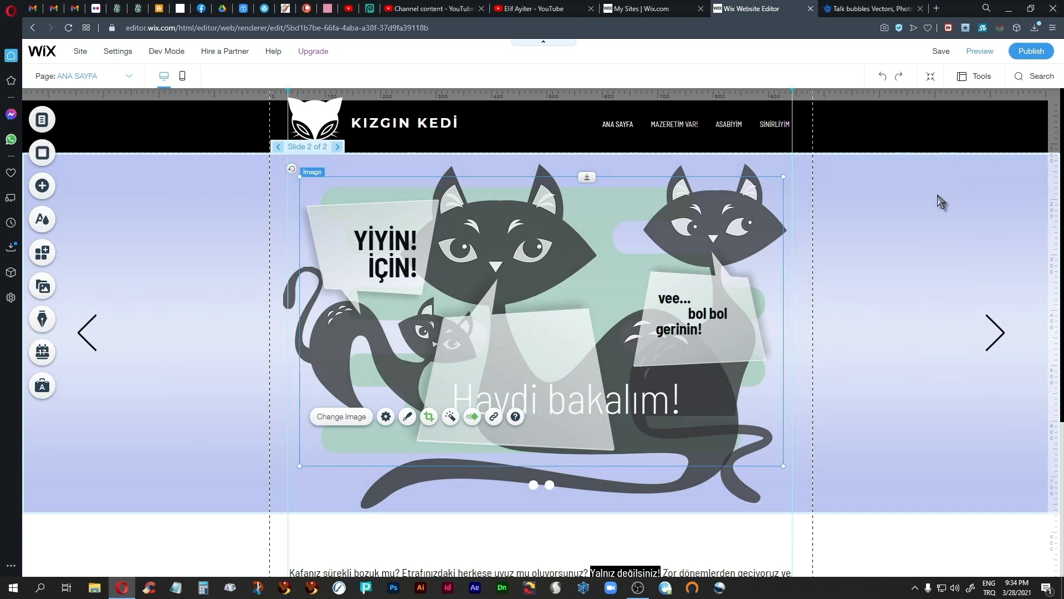
{"action": "left_click", "coordinate": [980, 51]}
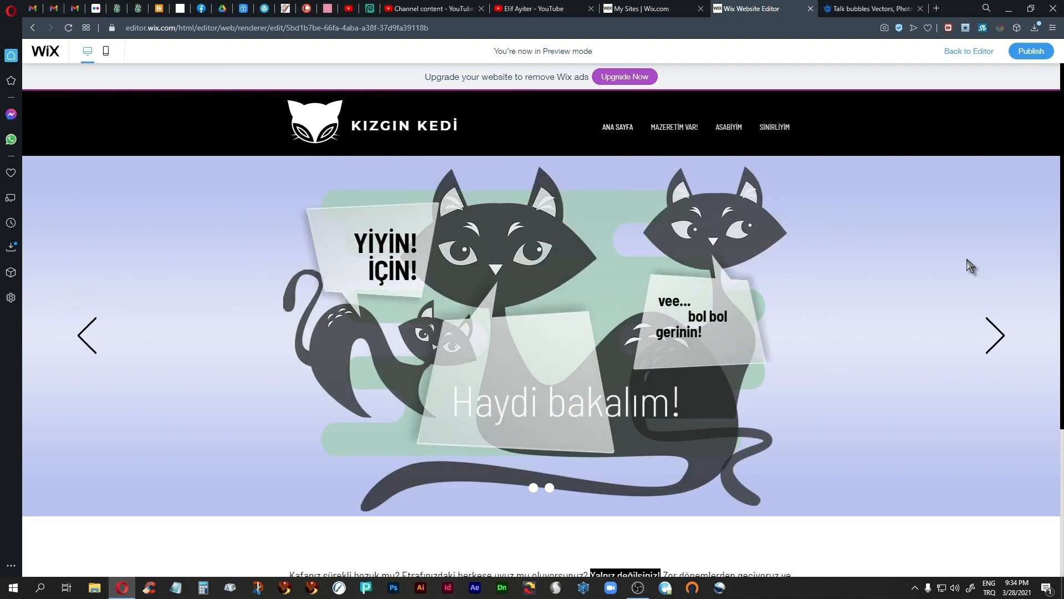
{"action": "left_click", "coordinate": [967, 51]}
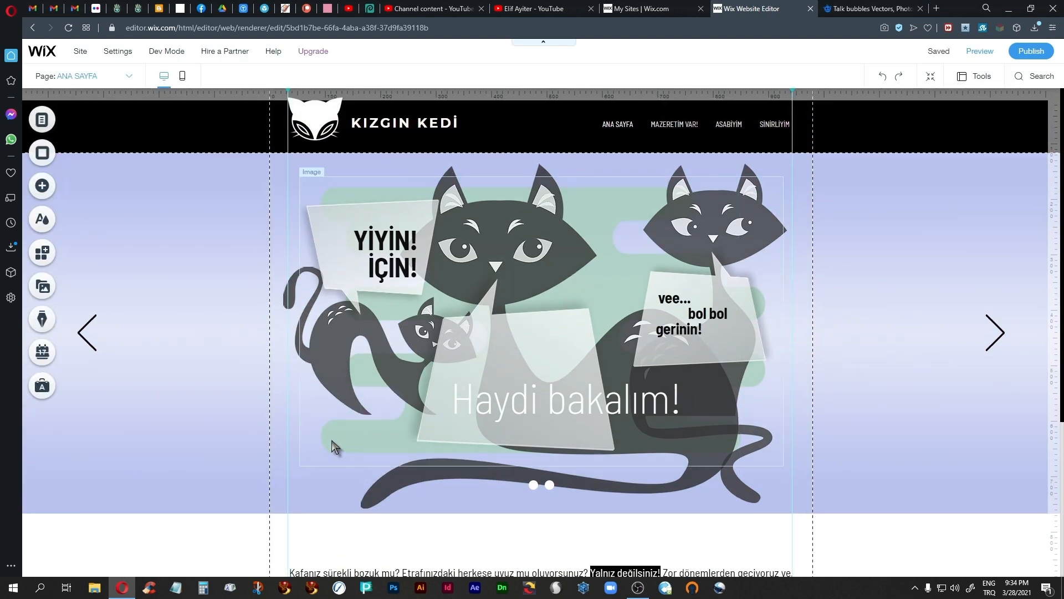
Step: Set the delay of the green background shape's Fade-In animation to 0.3 seconds
{"action": "left_click", "coordinate": [511, 450]}
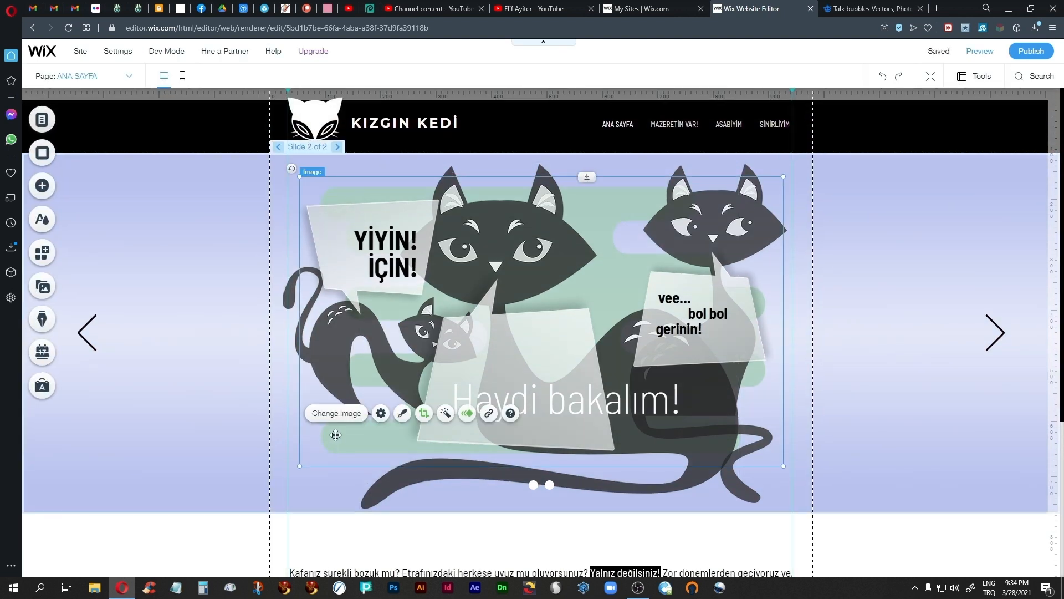
{"action": "left_click", "coordinate": [467, 413]}
{"action": "left_click", "coordinate": [874, 486]}
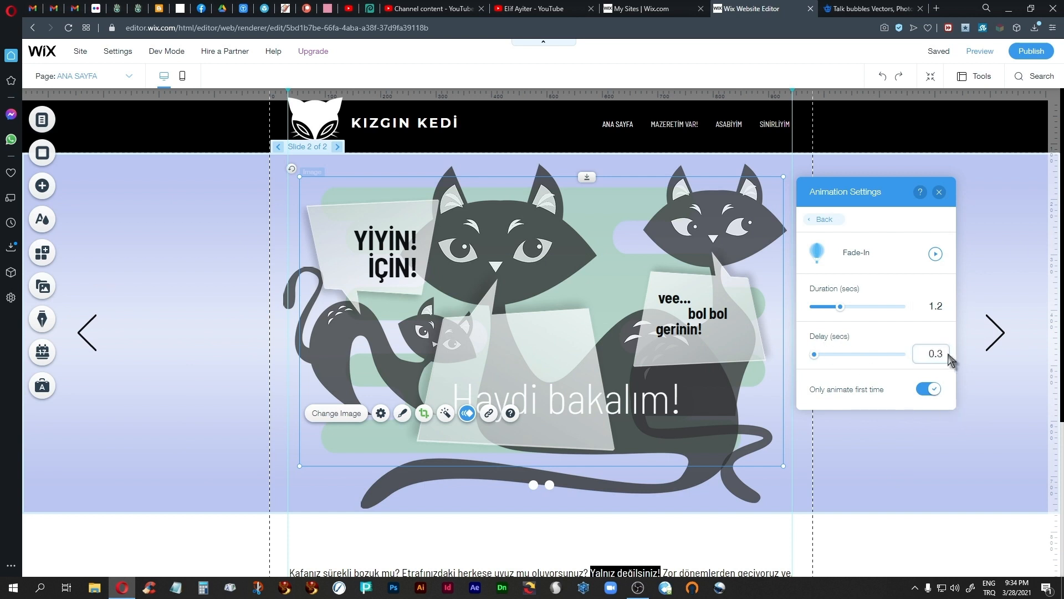
{"action": "key", "text": "Return"}
{"action": "left_click", "coordinate": [939, 192]}
Step: Set the slideshow to hide content outside the frame and apply the Horizontal transition effect
{"action": "left_click", "coordinate": [111, 173]}
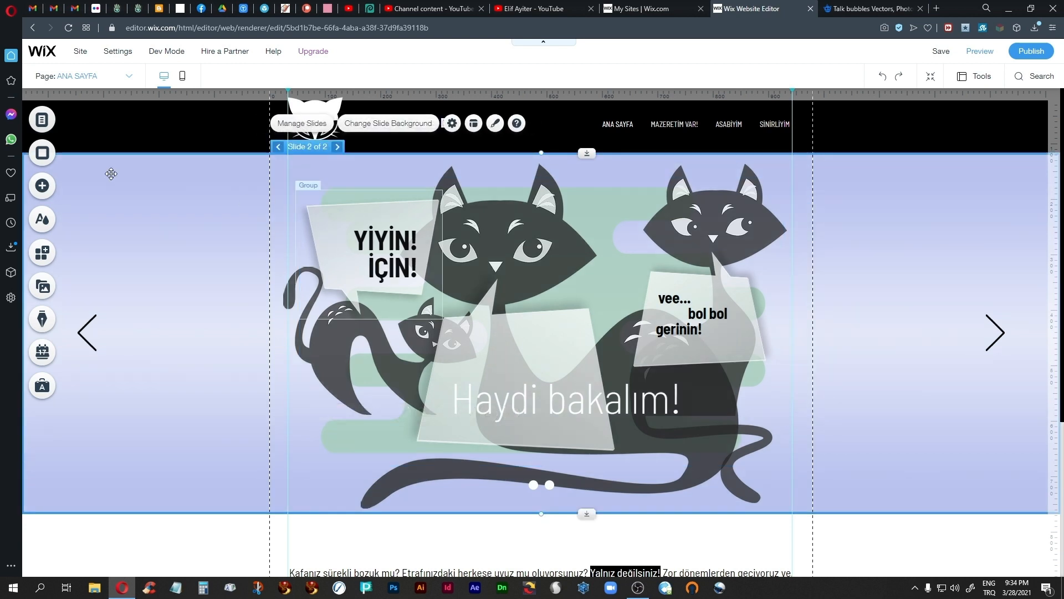
{"action": "left_click", "coordinate": [278, 148]}
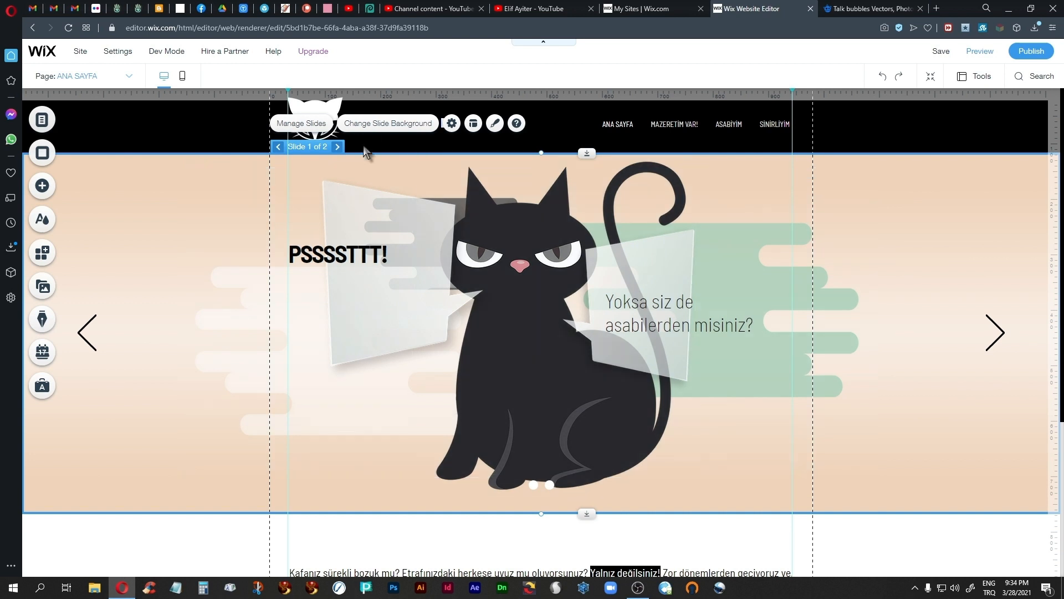
{"action": "left_click", "coordinate": [451, 124]}
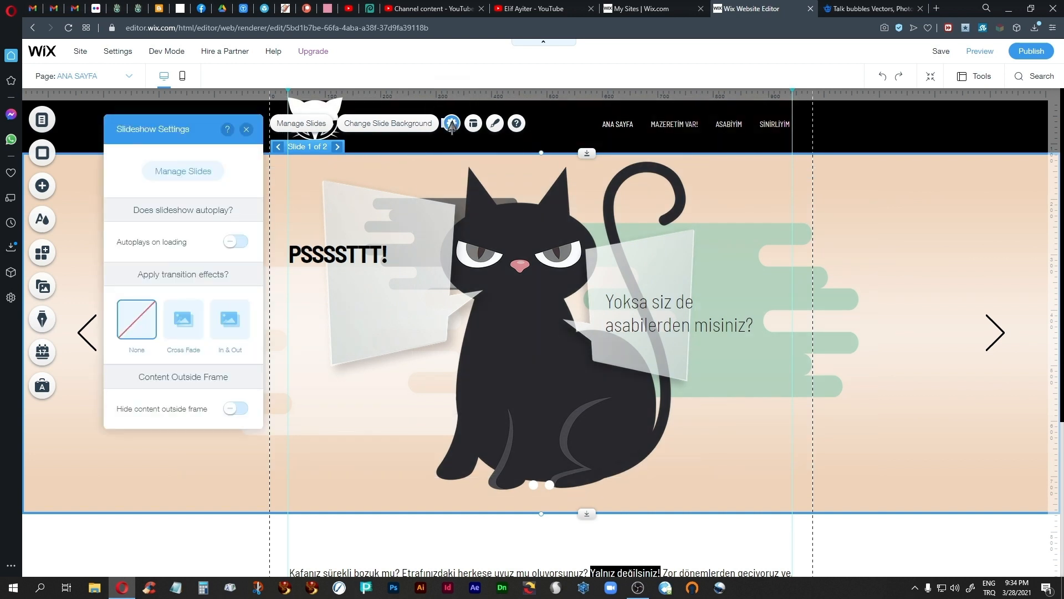
{"action": "left_click_drag", "start_coordinate": [200, 128], "coordinate": [538, 144]}
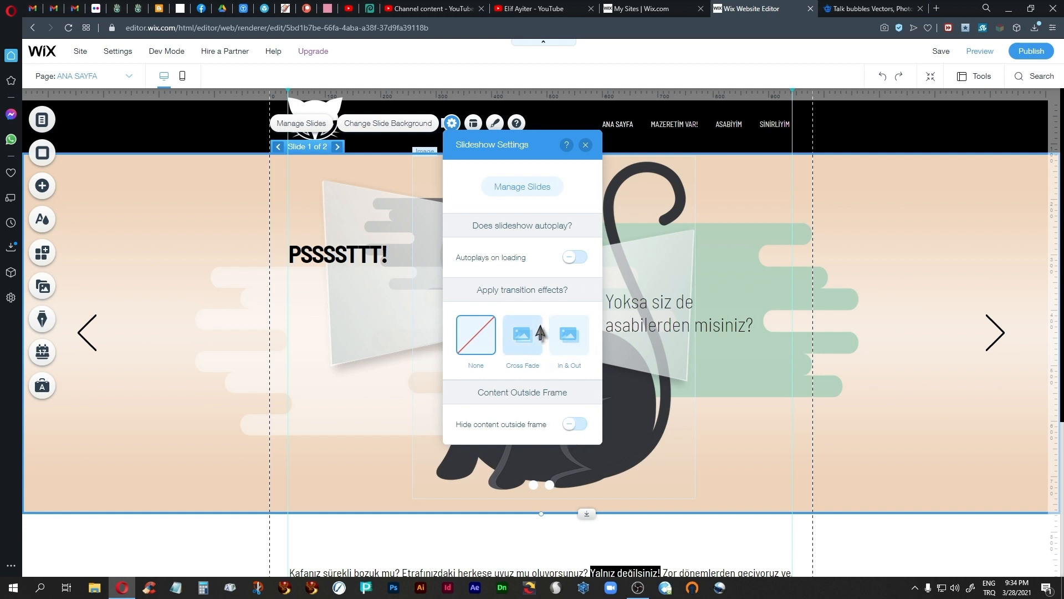
{"action": "left_click", "coordinate": [568, 424]}
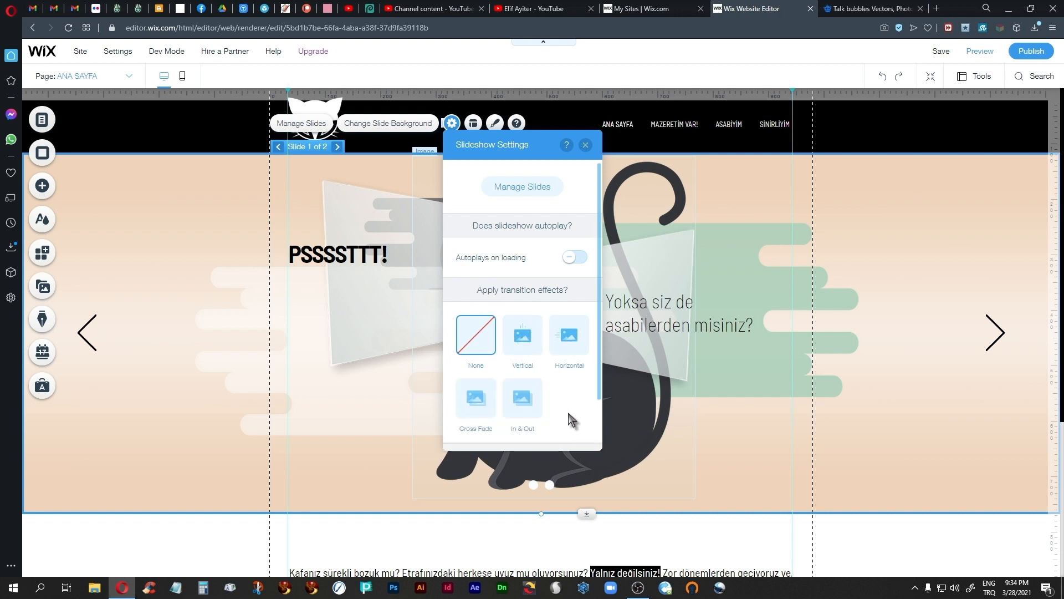
{"action": "left_click", "coordinate": [571, 336]}
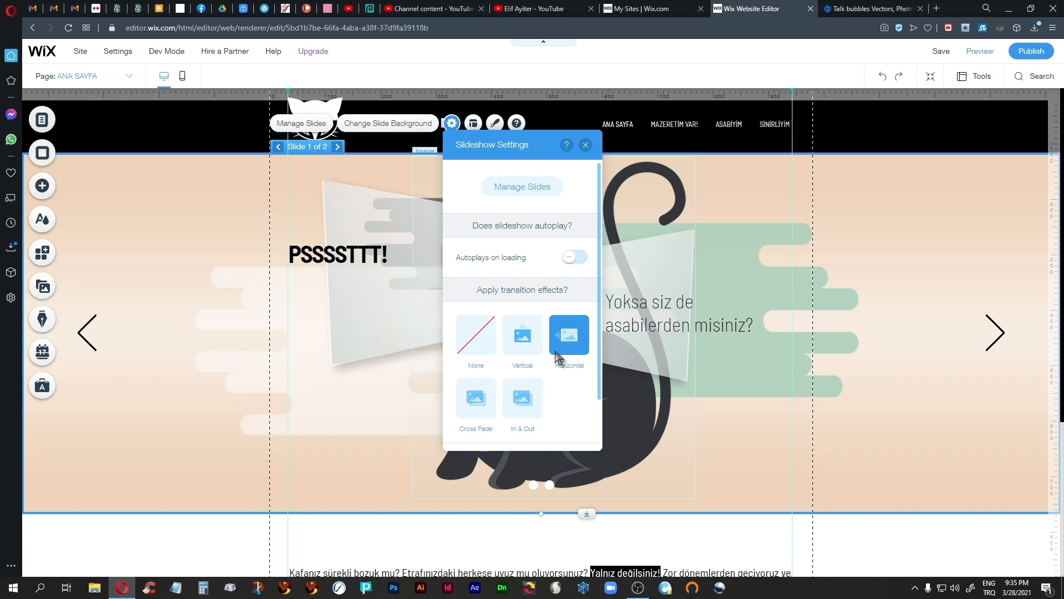
{"action": "left_click", "coordinate": [585, 144]}
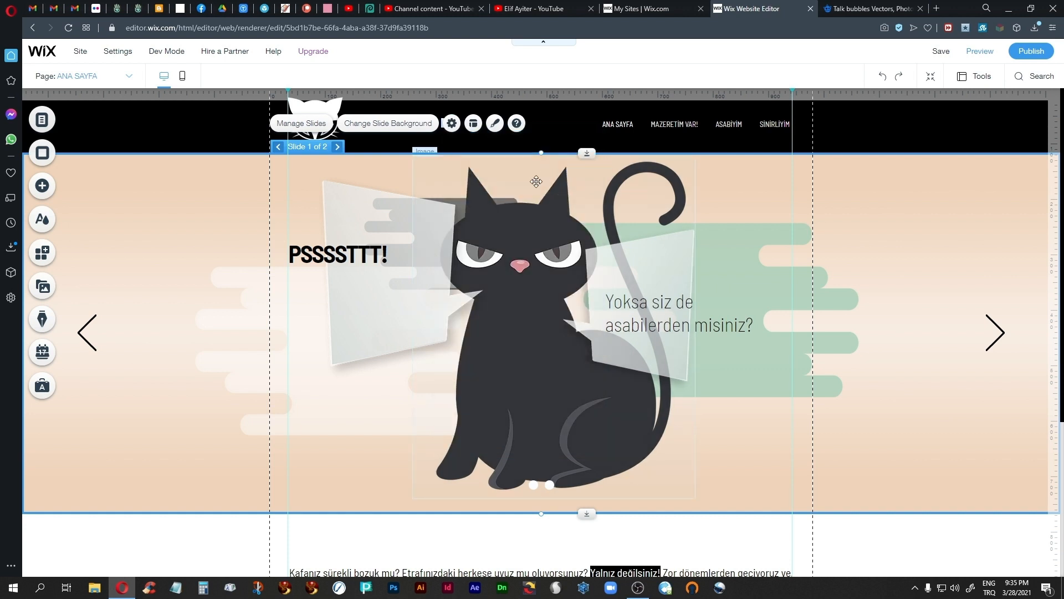
Step: Preview the slideshow, switching back and forth between both slides to check the transition, and reduce the browser window from full screen
{"action": "left_click", "coordinate": [981, 56]}
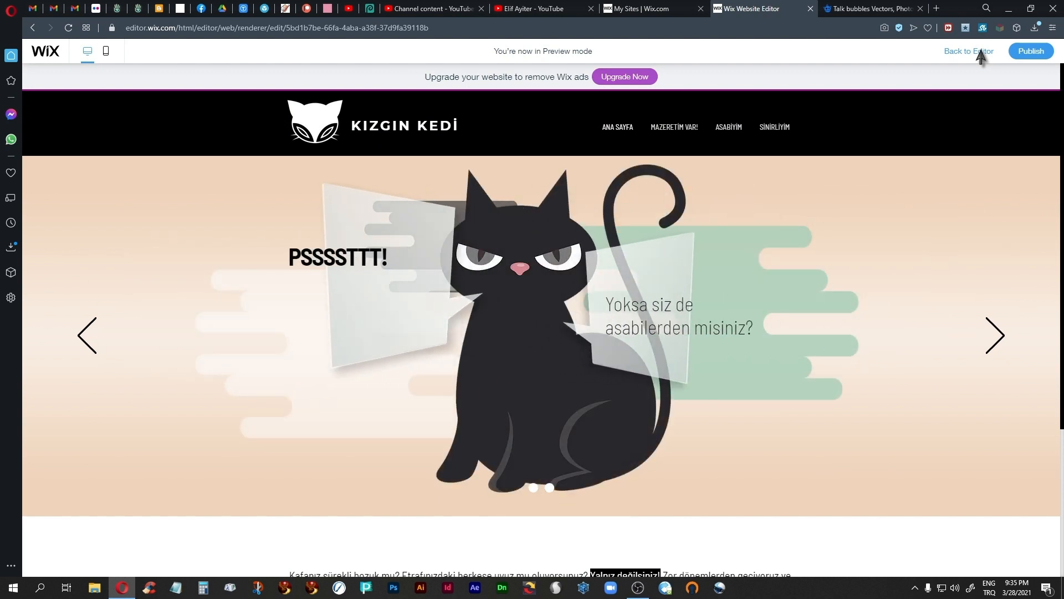
{"action": "left_click", "coordinate": [994, 336]}
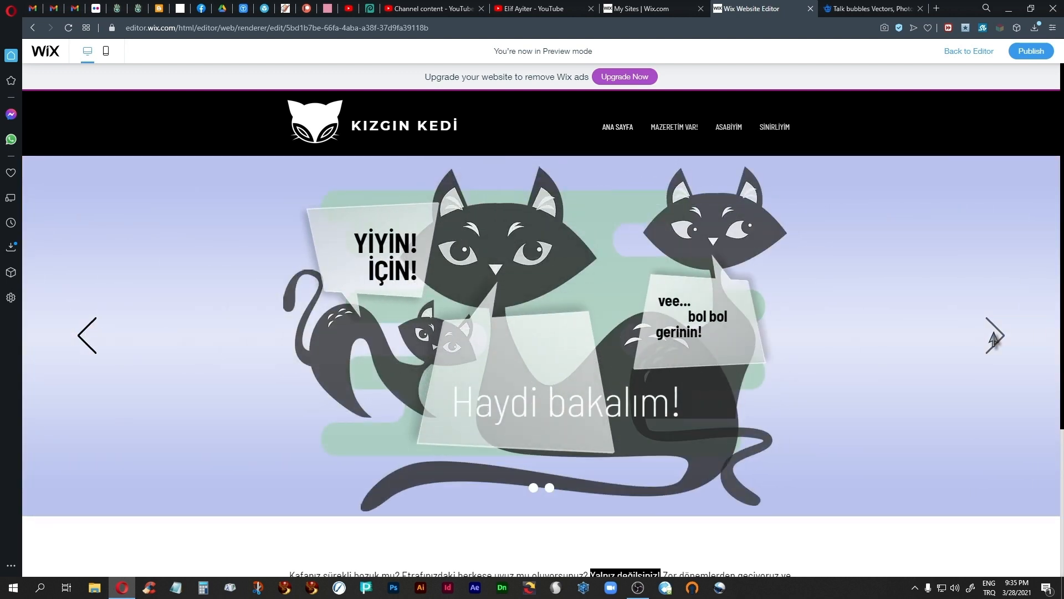
{"action": "left_click", "coordinate": [86, 337]}
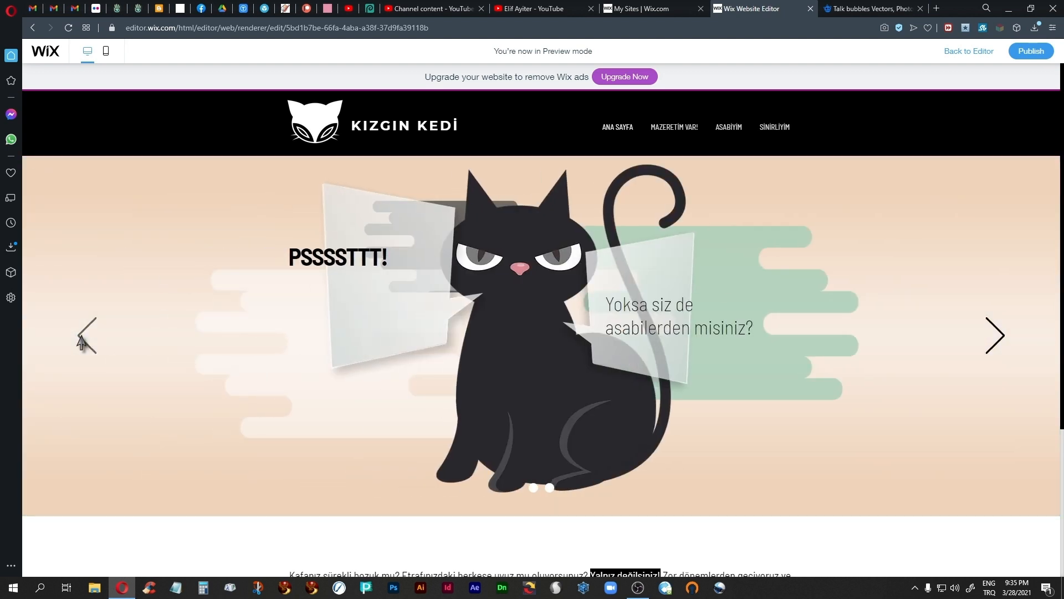
{"action": "left_click", "coordinate": [996, 341]}
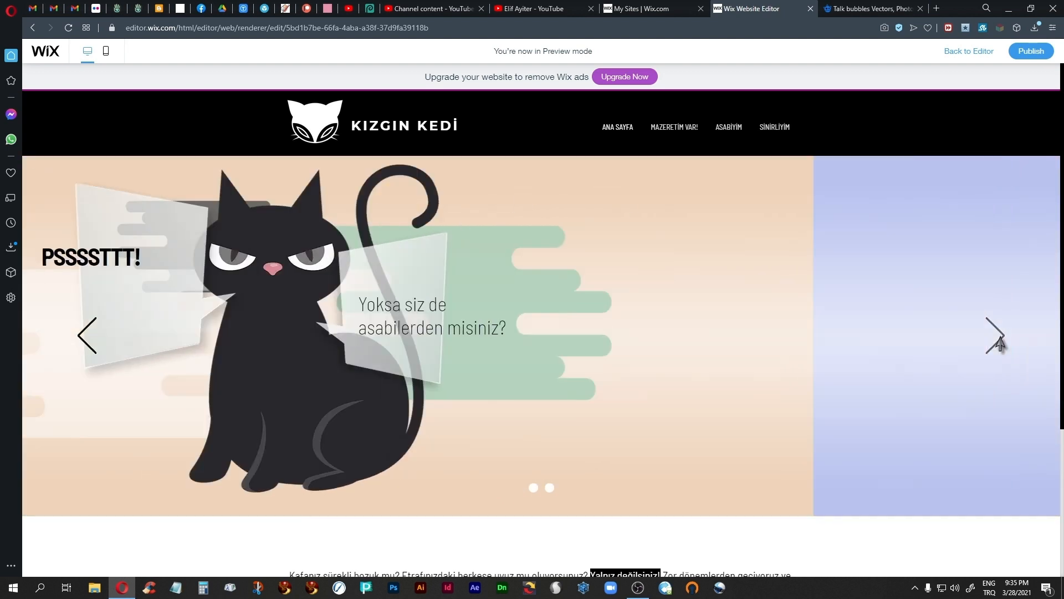
{"action": "left_click", "coordinate": [1031, 9]}
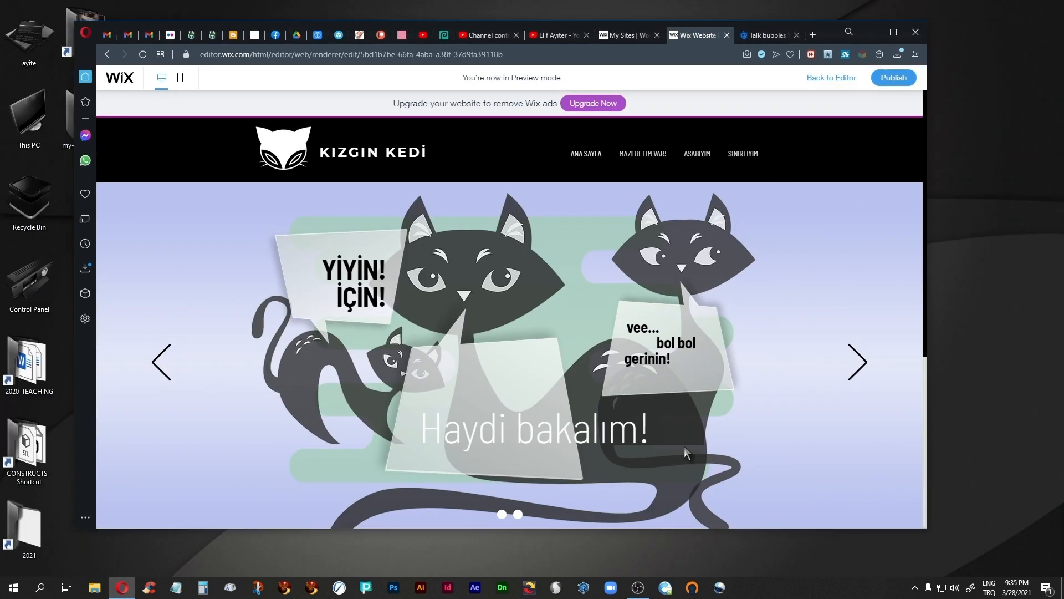
Step: Narrow the browser window and switch between both slides to check the preview at reduced width, then maximize the window and return to editing
{"action": "left_click_drag", "start_coordinate": [926, 324], "coordinate": [725, 315]}
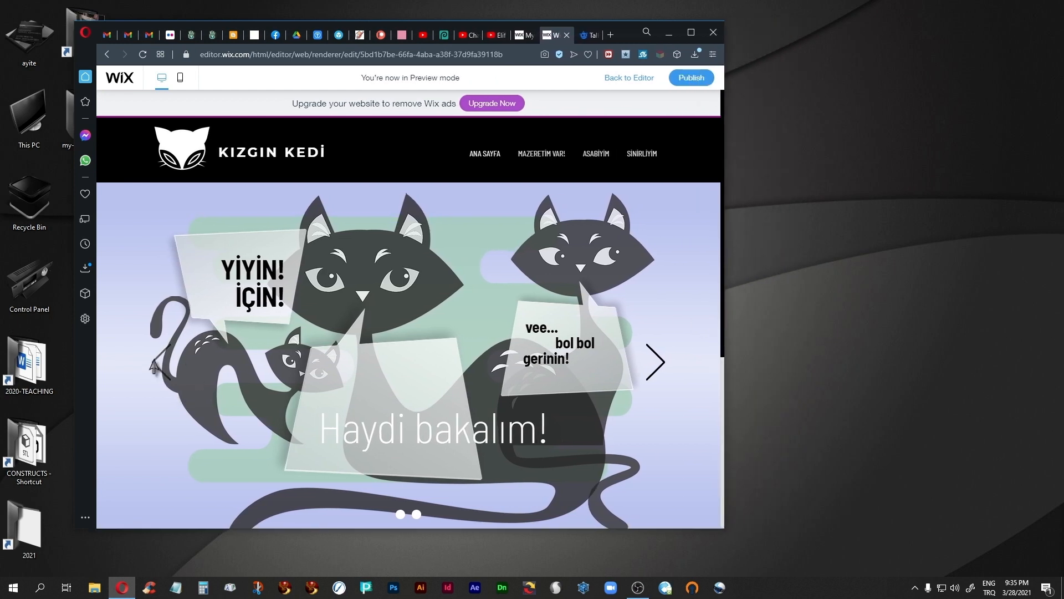
{"action": "left_click", "coordinate": [152, 361]}
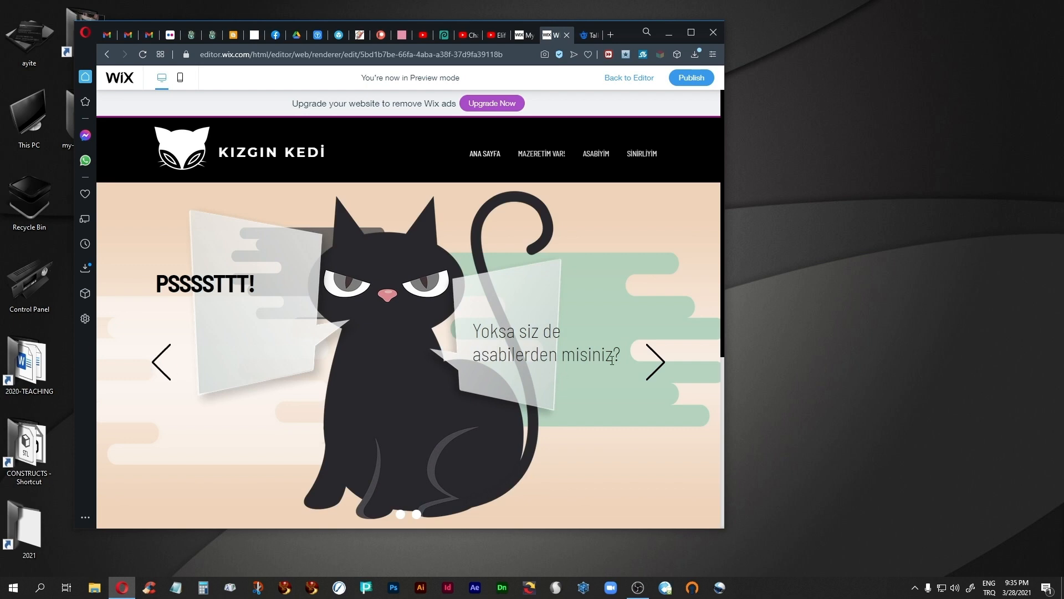
{"action": "left_click", "coordinate": [657, 363]}
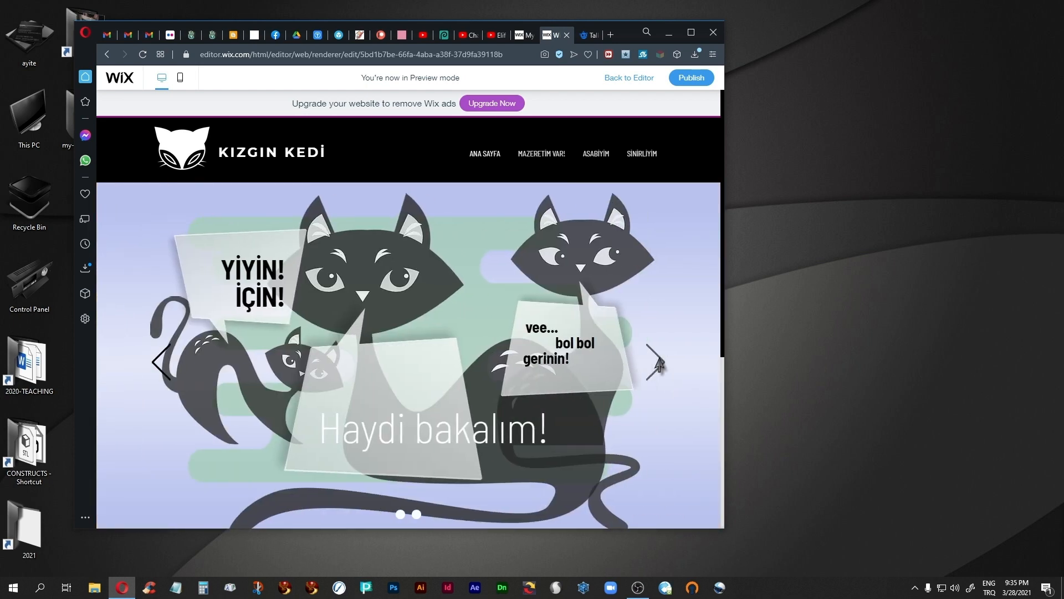
{"action": "left_click", "coordinate": [154, 363]}
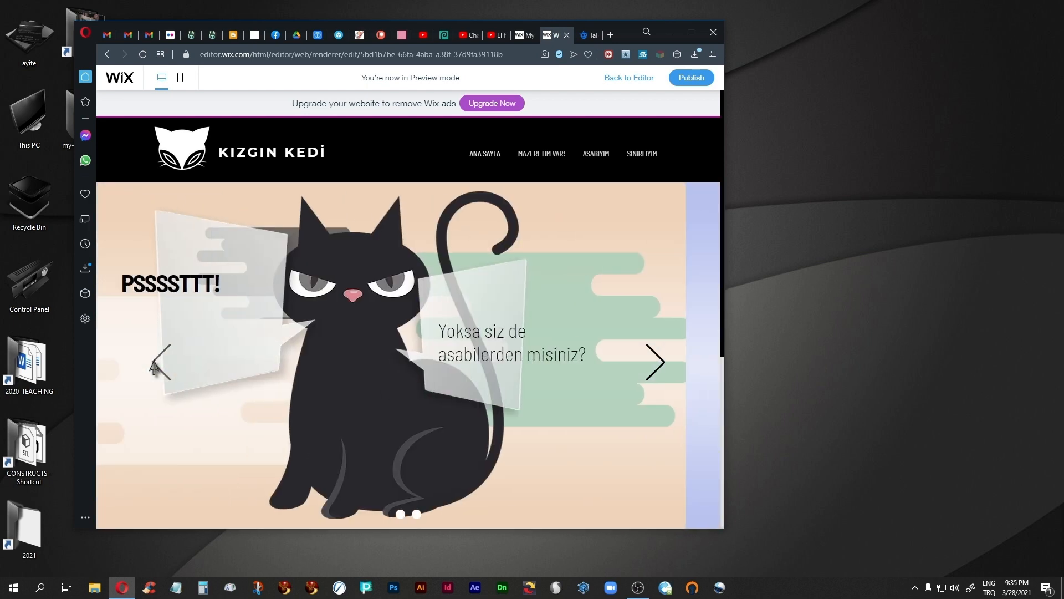
{"action": "left_click", "coordinate": [691, 34]}
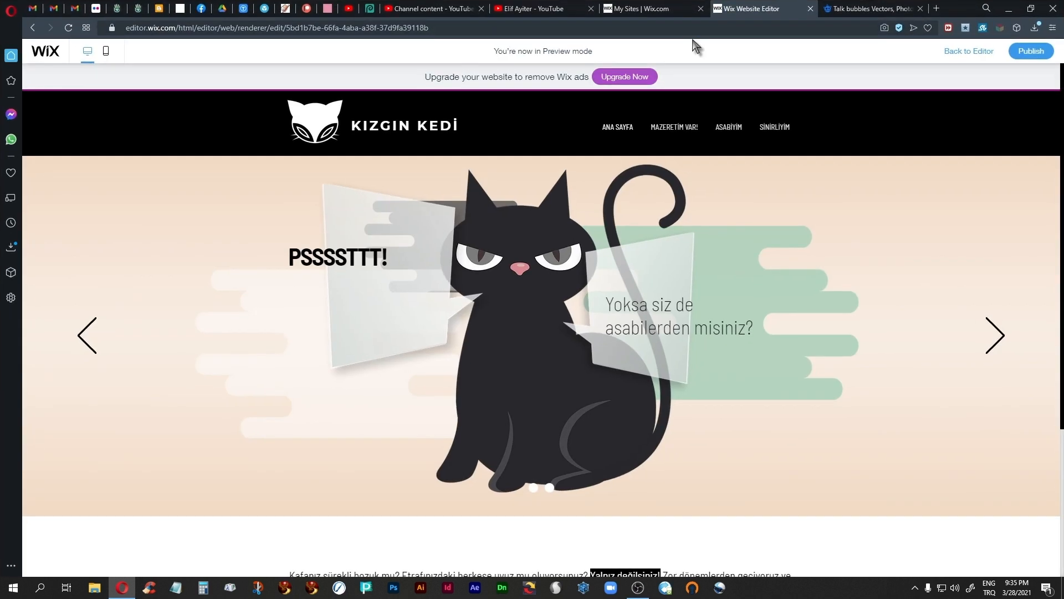
{"action": "left_click", "coordinate": [965, 54]}
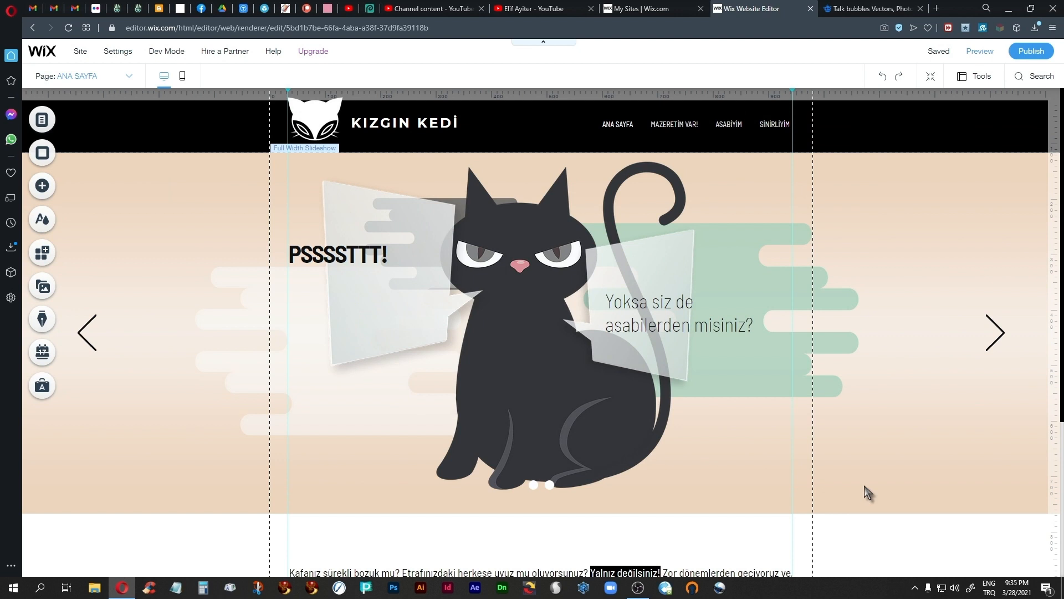
Step: Move the centred intro paragraph below the slideshow slightly up and raise the footer to close the empty space beneath it
{"action": "scroll", "coordinate": [867, 492], "scroll_direction": "down", "scroll_amount": 3}
{"action": "left_click", "coordinate": [499, 439]}
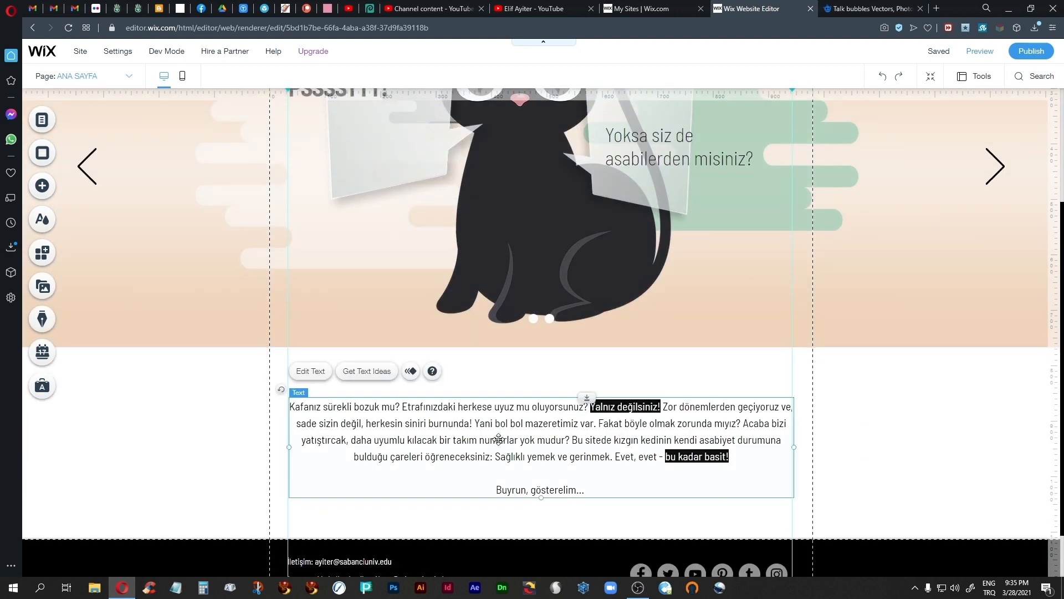
{"action": "key", "text": "shift+Up"}
{"action": "key", "text": "shift+Up"}
{"action": "key", "text": "shift+Up"}
{"action": "key", "text": "shift+Up"}
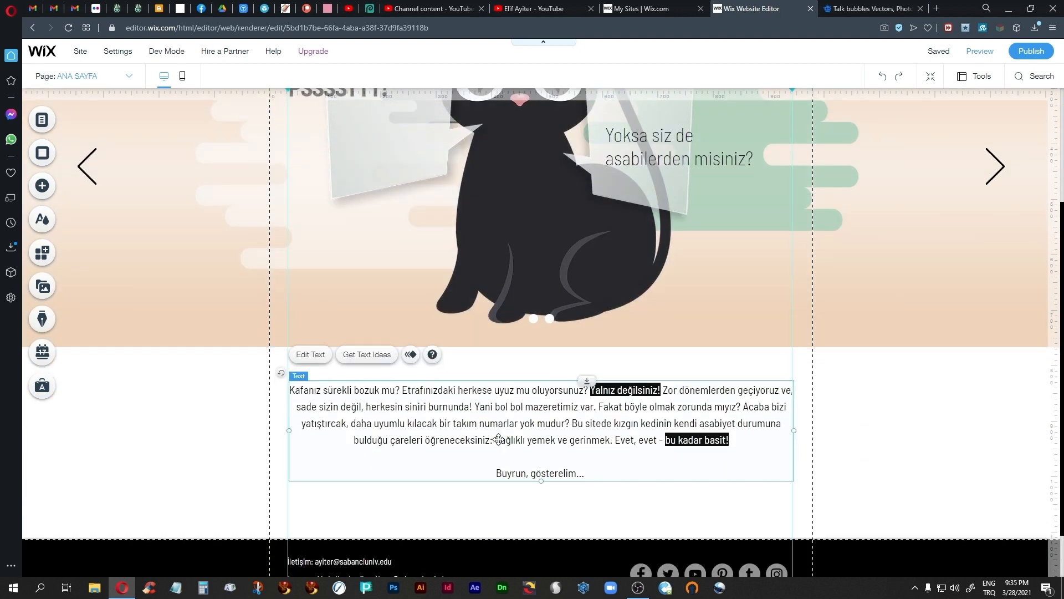
{"action": "left_click", "coordinate": [613, 522]}
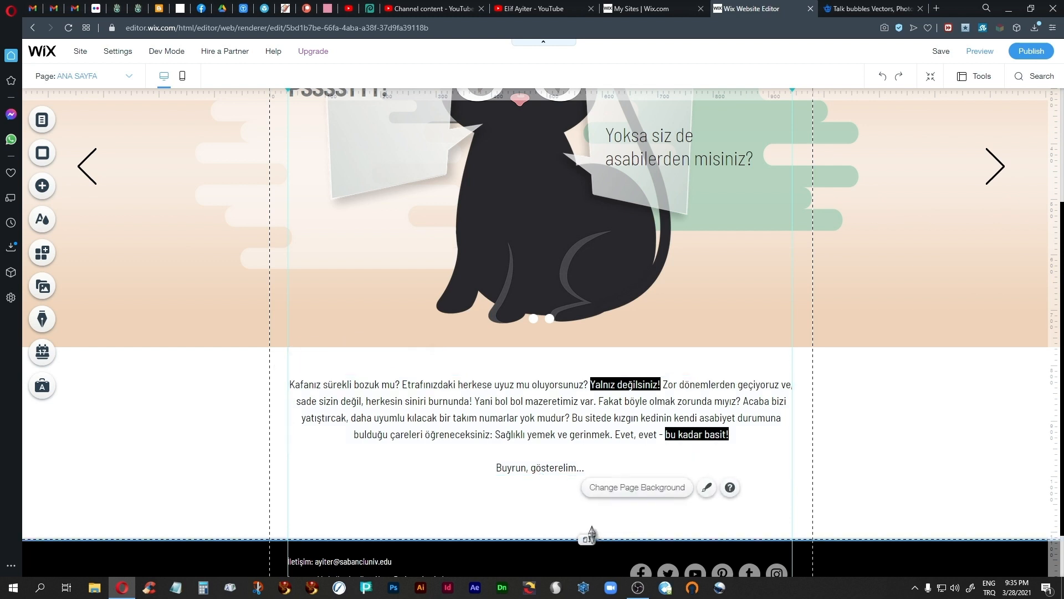
{"action": "left_click_drag", "start_coordinate": [589, 538], "coordinate": [589, 509]}
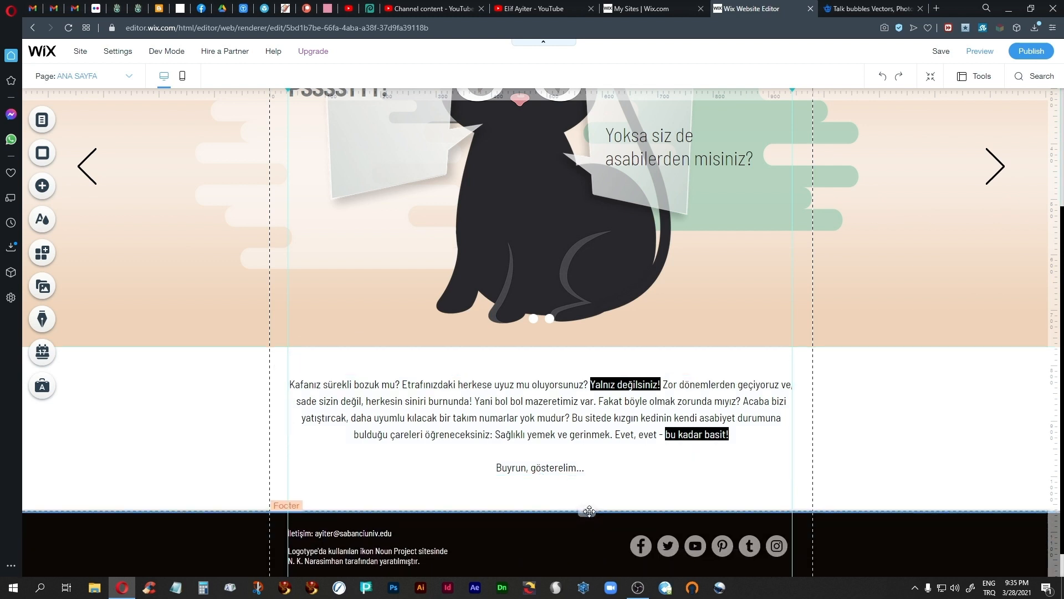
Step: Preview the home page and advance the slideshow to the second slide to check its transition and animations
{"action": "scroll", "coordinate": [900, 459], "scroll_direction": "up", "scroll_amount": 3}
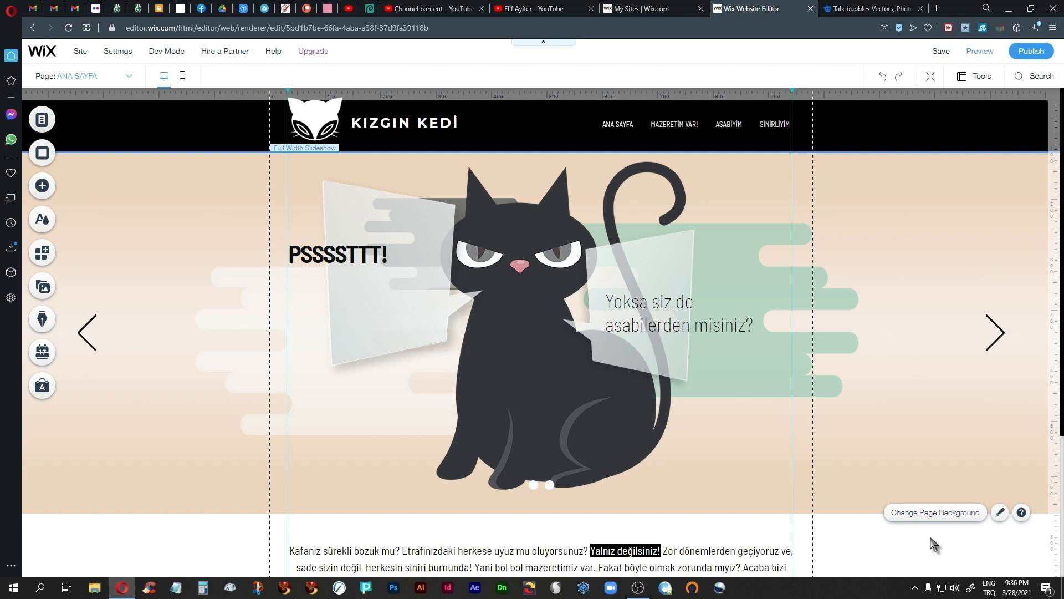
{"action": "left_click", "coordinate": [973, 54]}
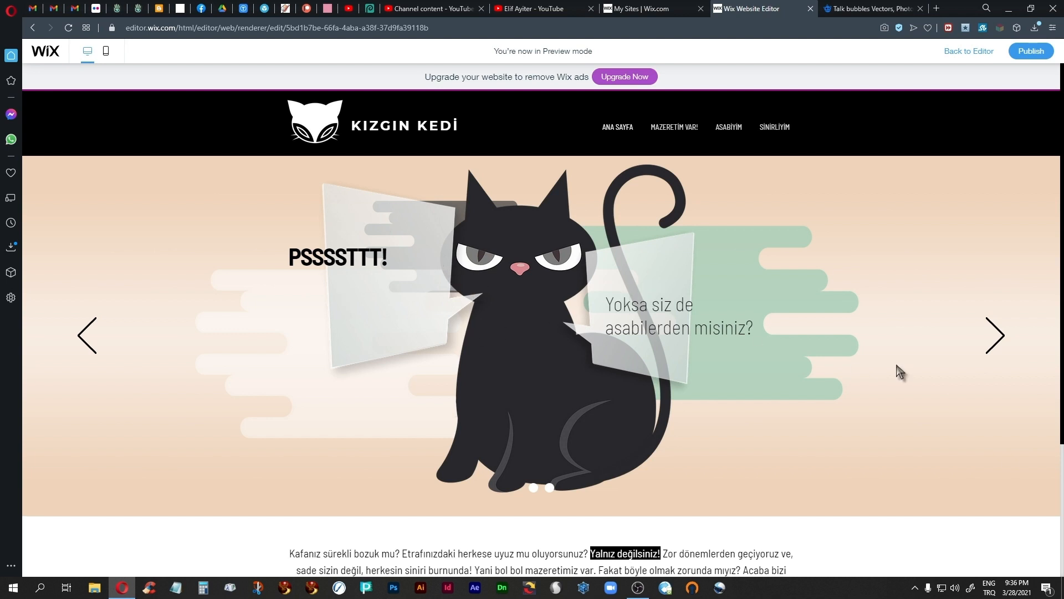
{"action": "left_click", "coordinate": [987, 332]}
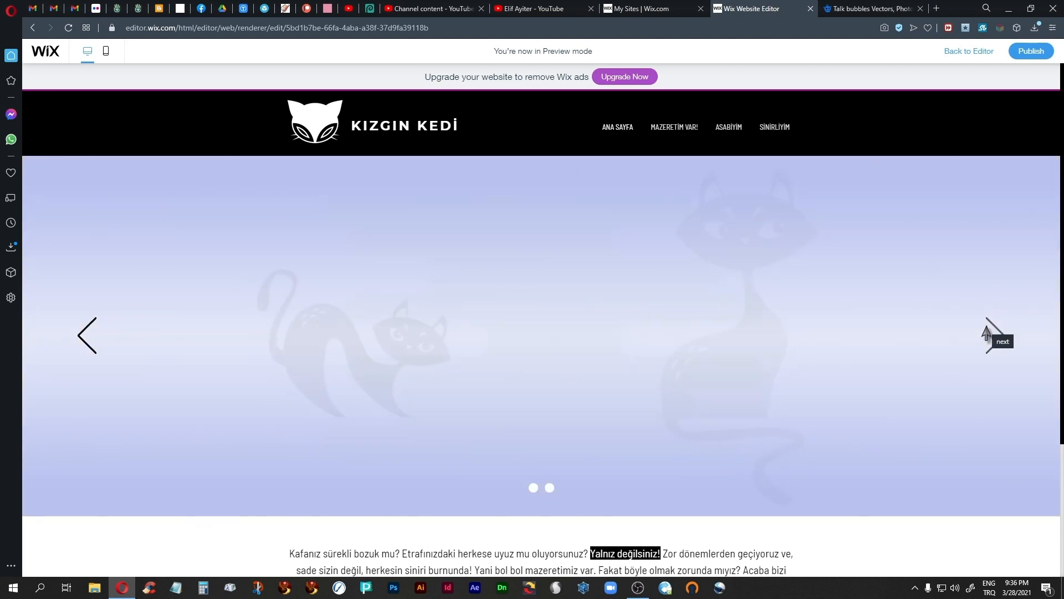